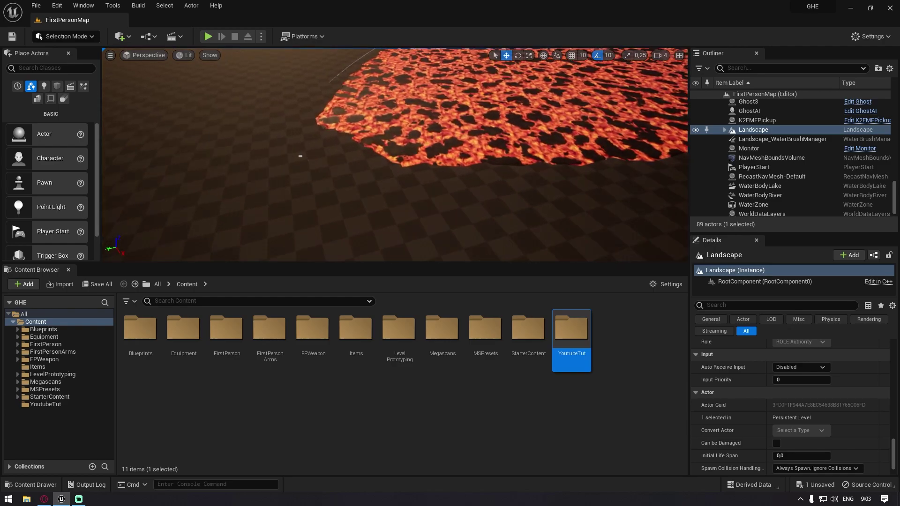
Step: Examine the surface of the lava lake on the landscape up close and from different angles
key("f")
scroll(446, 196, "up", 5)
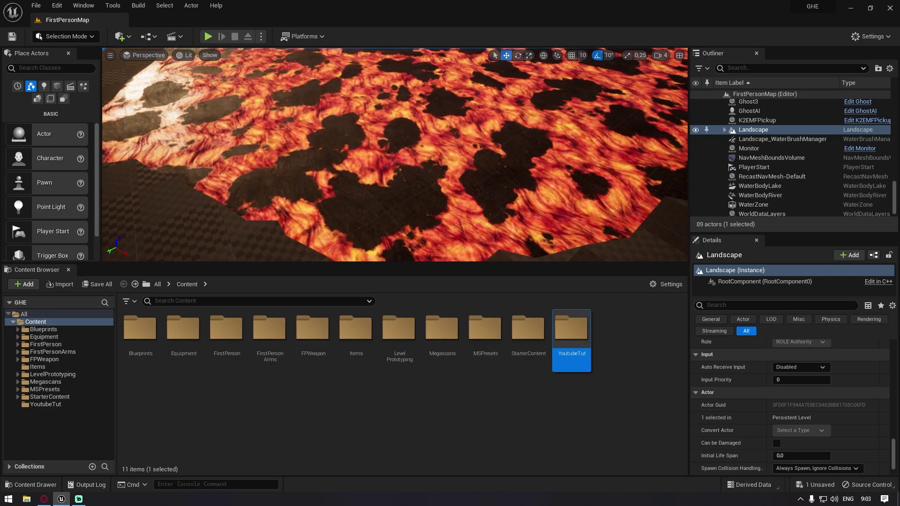
scroll(267, 235, "up", 5)
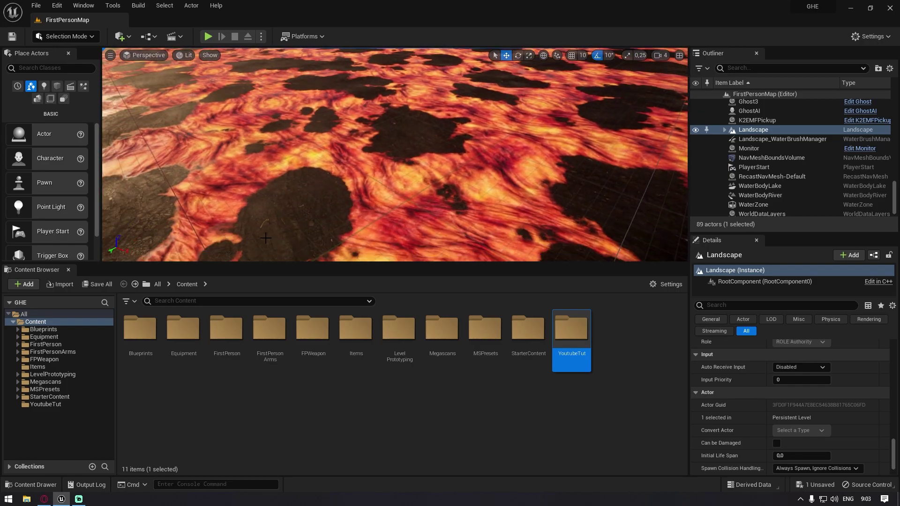
scroll(267, 236, "up", 3)
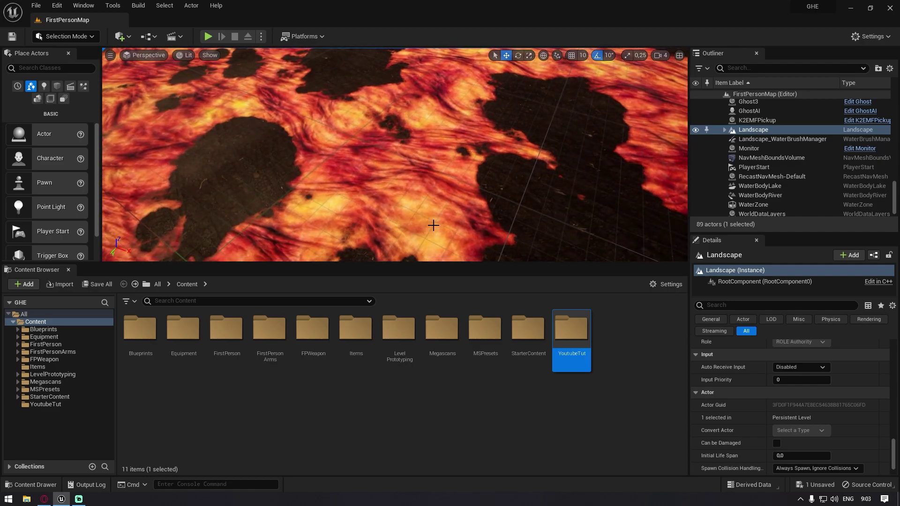
right_click_drag(425, 225, 308, 159)
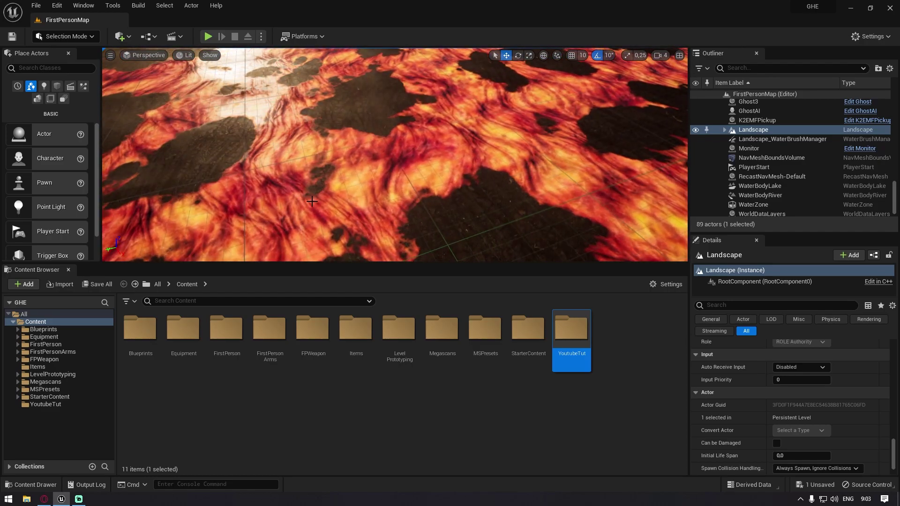
right_click_drag(394, 155, 416, 155)
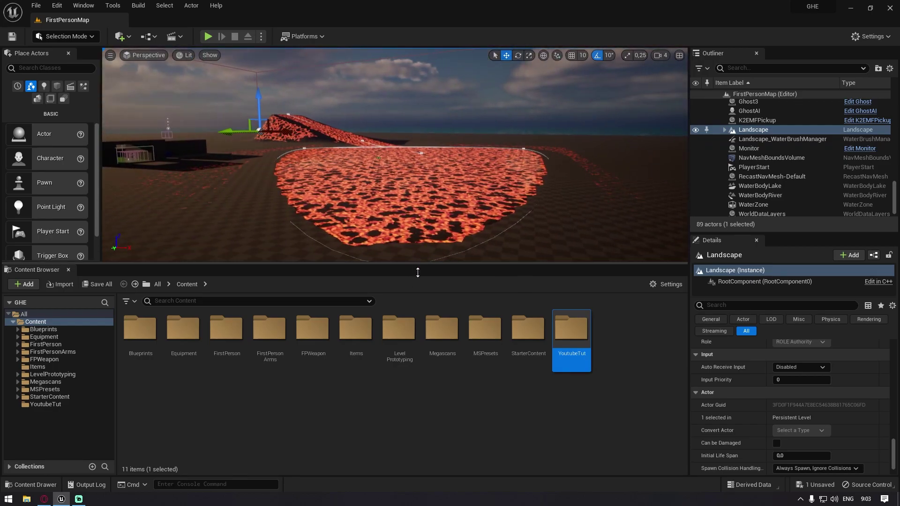
Step: Enlarge the level viewport and pull a corner spline point of WaterBodyLake outward along X to widen the lake
left_click_drag(417, 281, 418, 366)
right_click_drag(322, 351, 238, 408)
right_click_drag(520, 192, 589, 166)
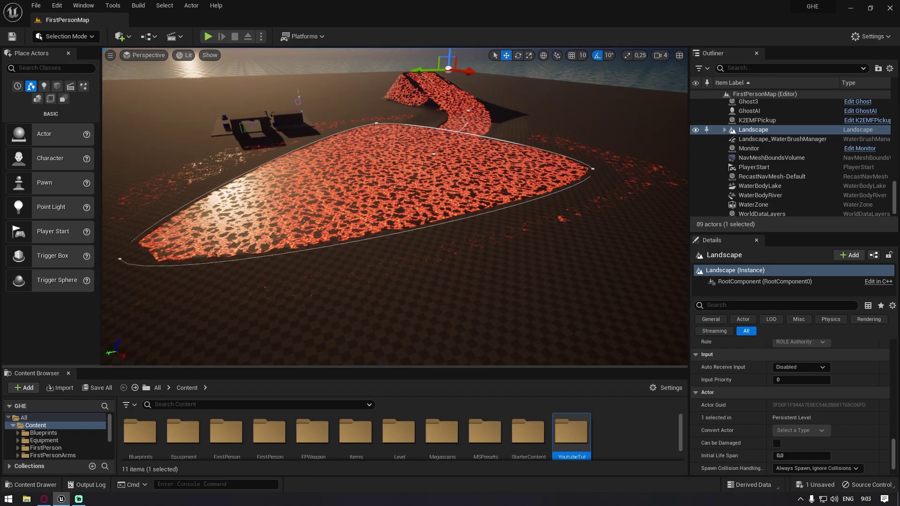
left_click(592, 174)
left_click(592, 169)
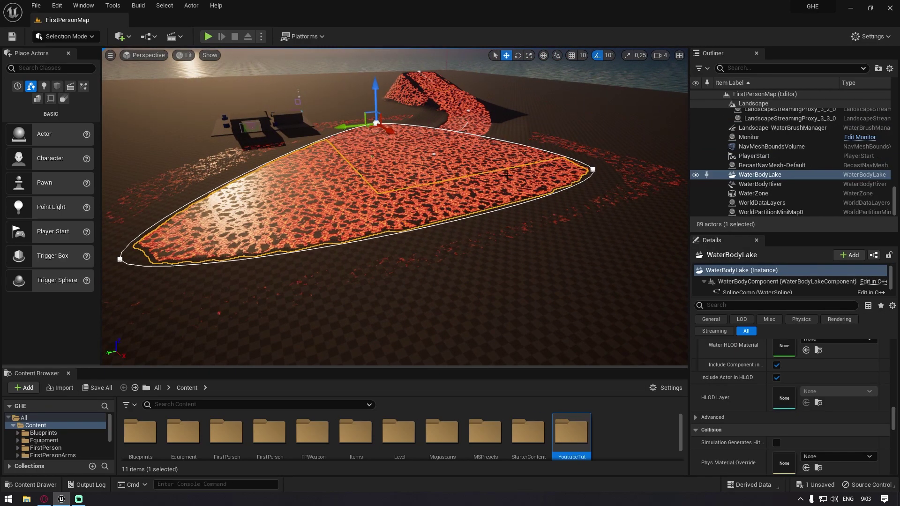
left_click(593, 170)
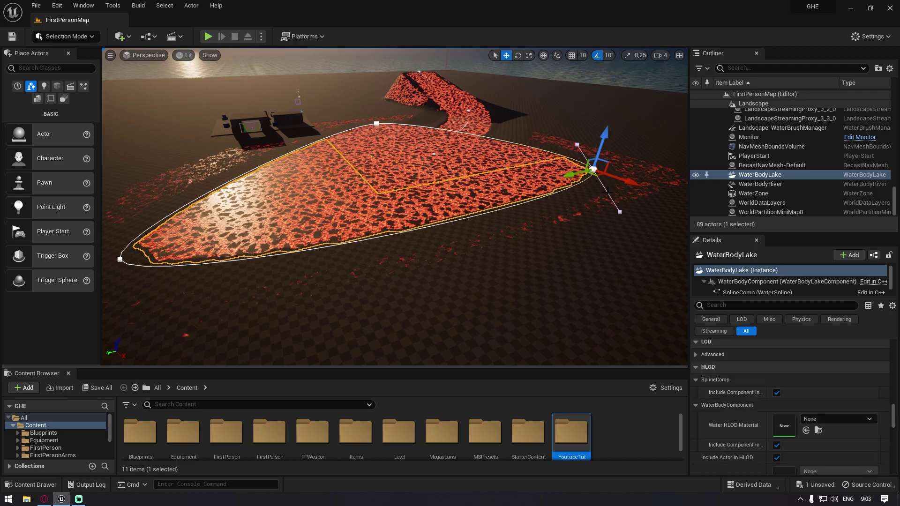
left_click_drag(615, 176, 733, 214)
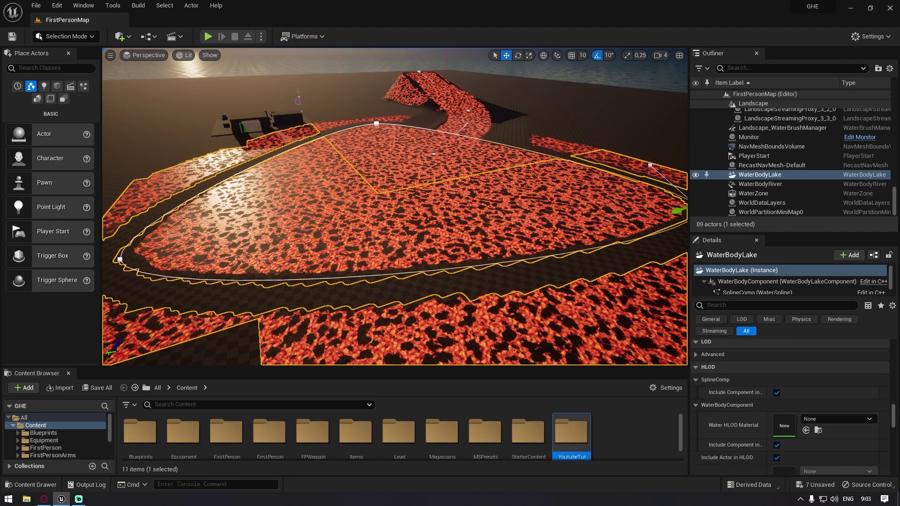
Step: Inspect the lava lake's surface and shoreline from ground level, close up and at a distance, including WaterBodyLake's rendering properties
left_click(623, 107)
right_click_drag(450, 249, 496, 207)
left_click(412, 258)
key("w")
right_click_drag(449, 237, 426, 206)
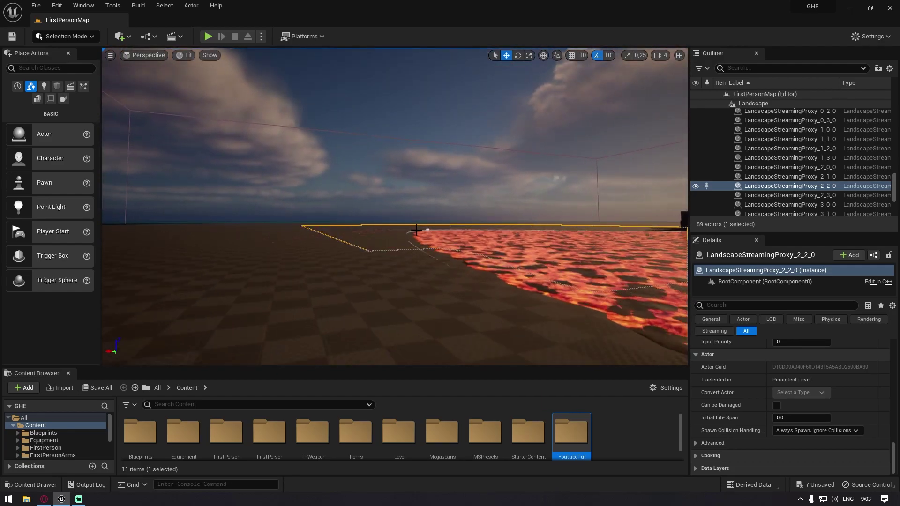
left_click(367, 184)
right_click_drag(367, 184, 374, 220)
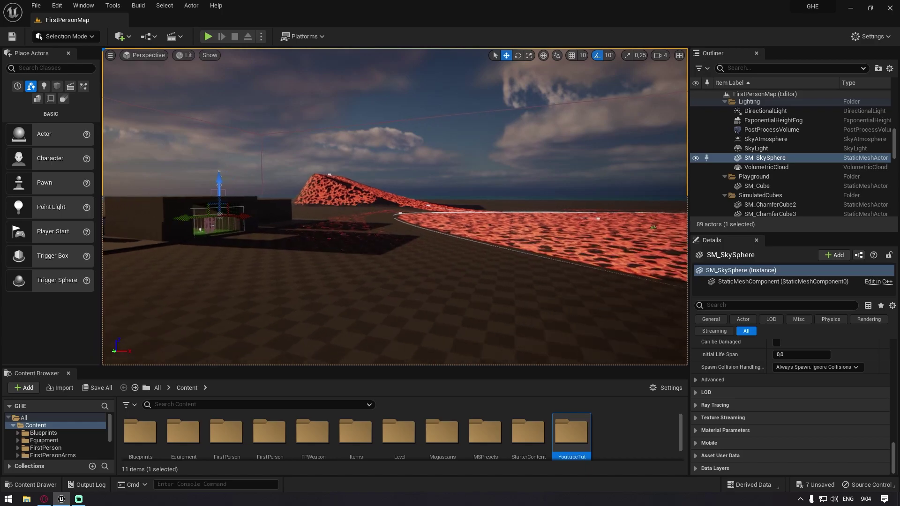
right_click_drag(394, 206, 553, 209)
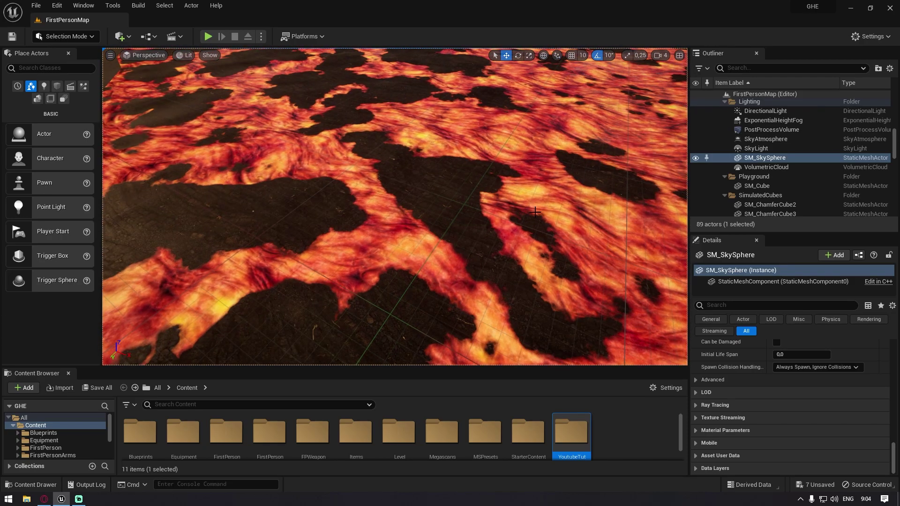
right_click_drag(518, 207, 516, 145)
scroll(504, 205, "down", 8)
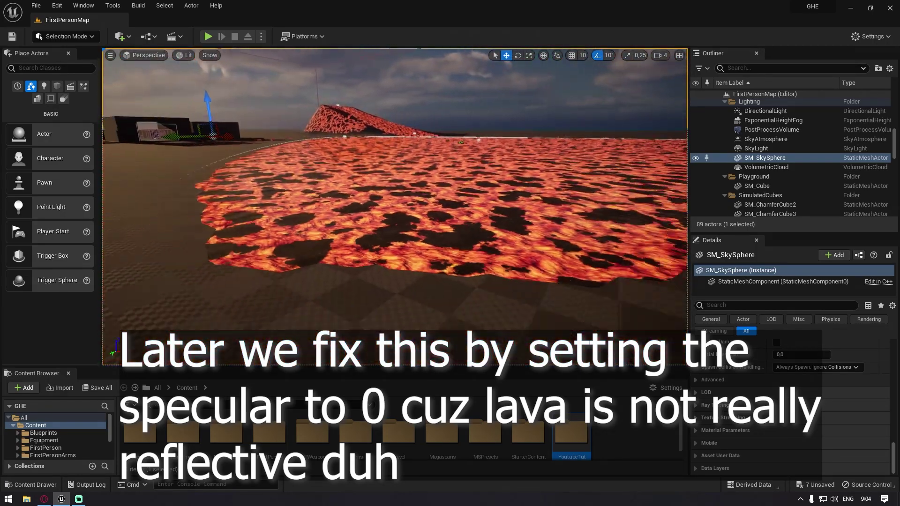
right_click_drag(503, 205, 532, 197)
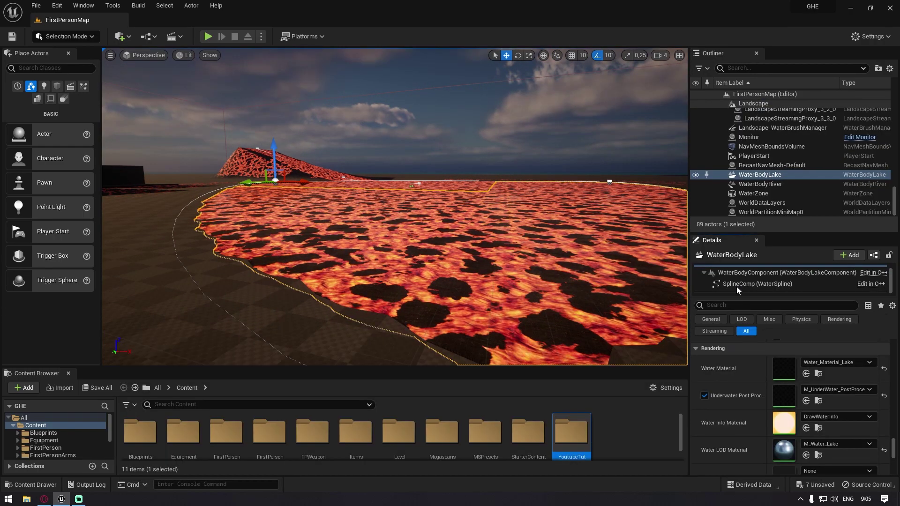
scroll(736, 285, "up", 1)
scroll(735, 407, "up", 1)
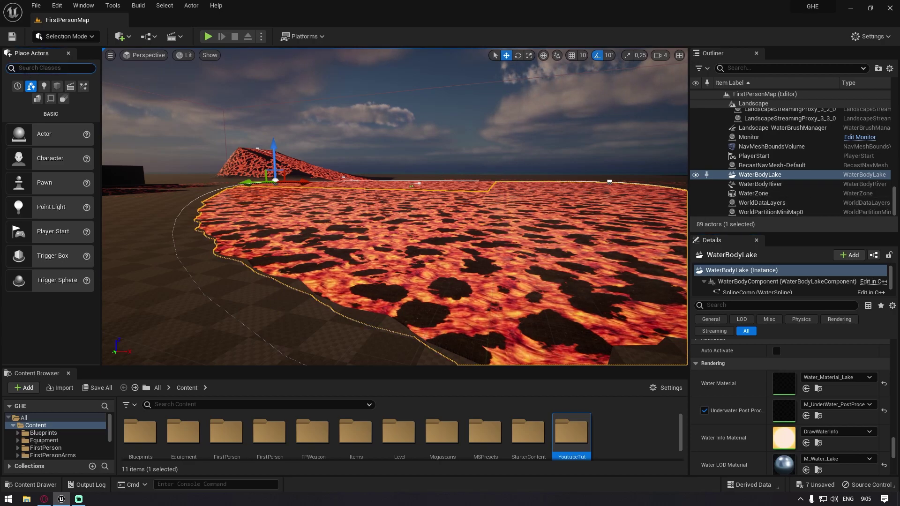
Step: Search the placeable actors for "water" and place a Water Body River on the landscape beside the lava lake
type("water")
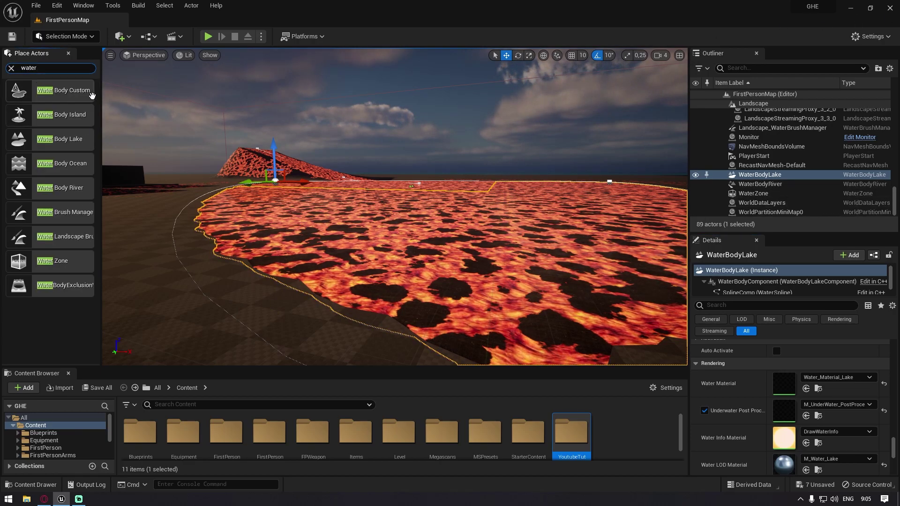
left_click_drag(102, 93, 173, 94)
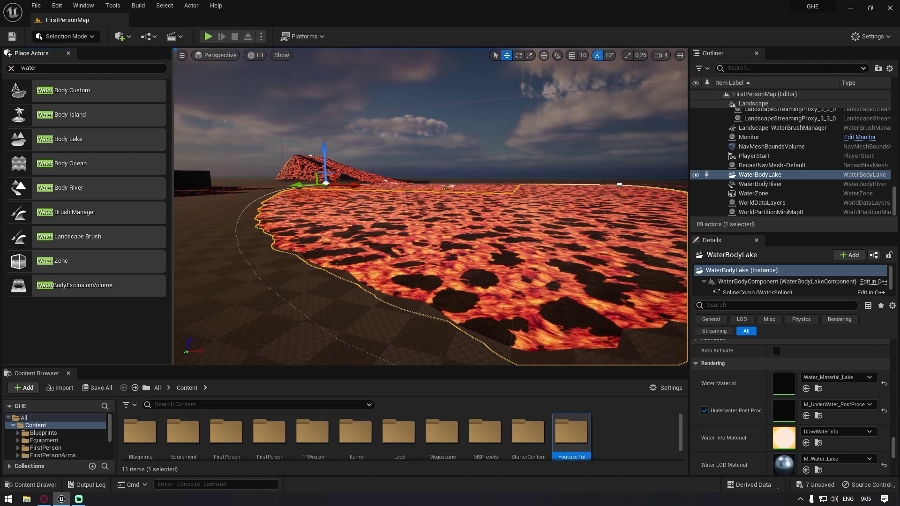
key("f")
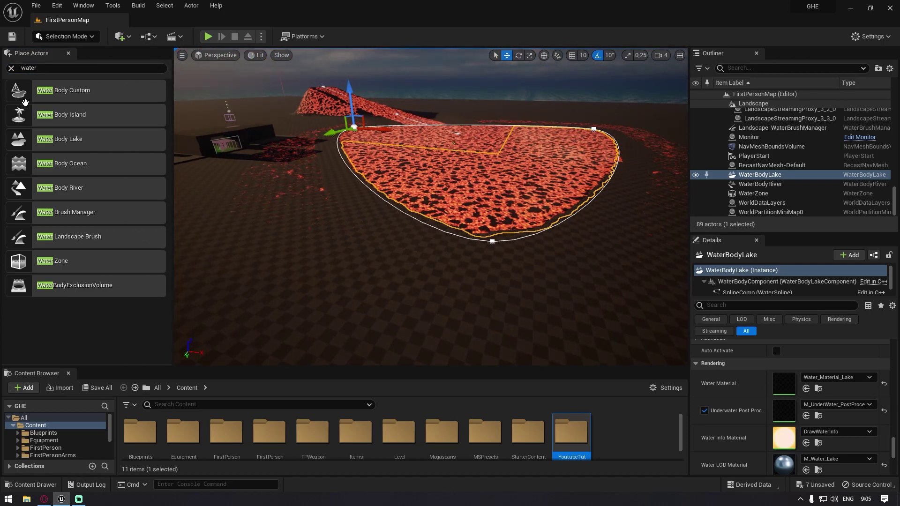
right_click_drag(281, 155, 178, 180)
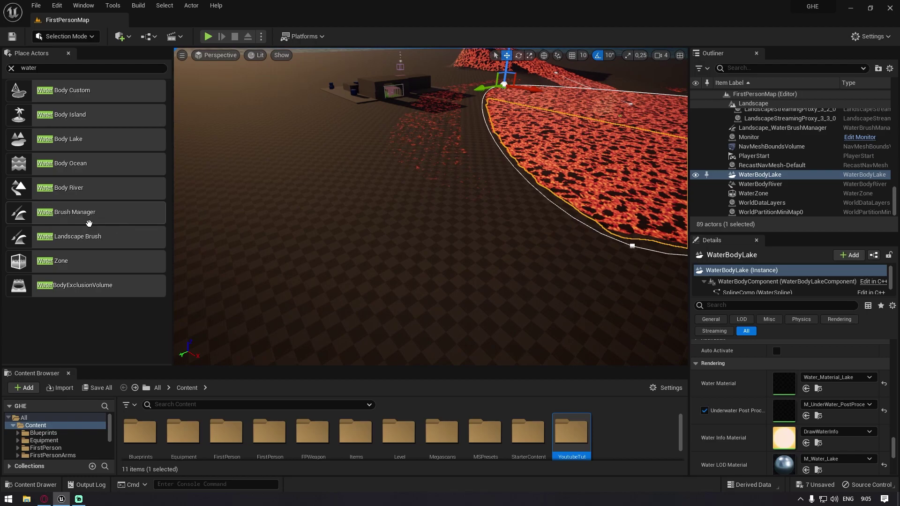
left_click_drag(41, 183, 287, 269)
left_click_drag(244, 189, 238, 192)
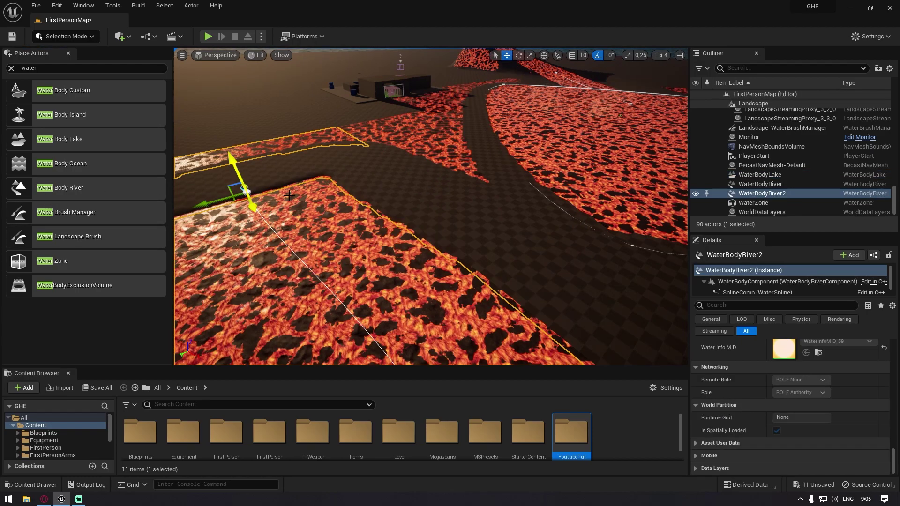
Step: Review the new river's rendering materials and open its water material, Water_Material_River, for inspection
scroll(737, 383, "down", 5)
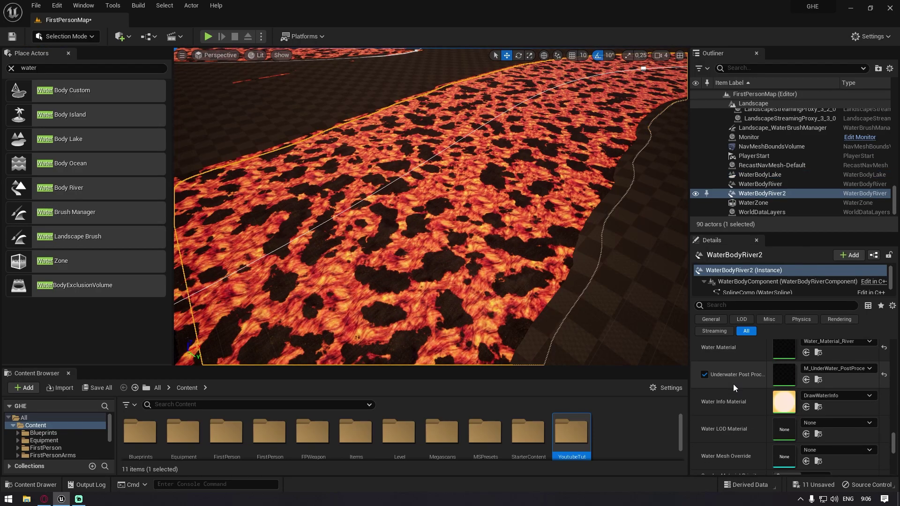
scroll(732, 384, "down", 2)
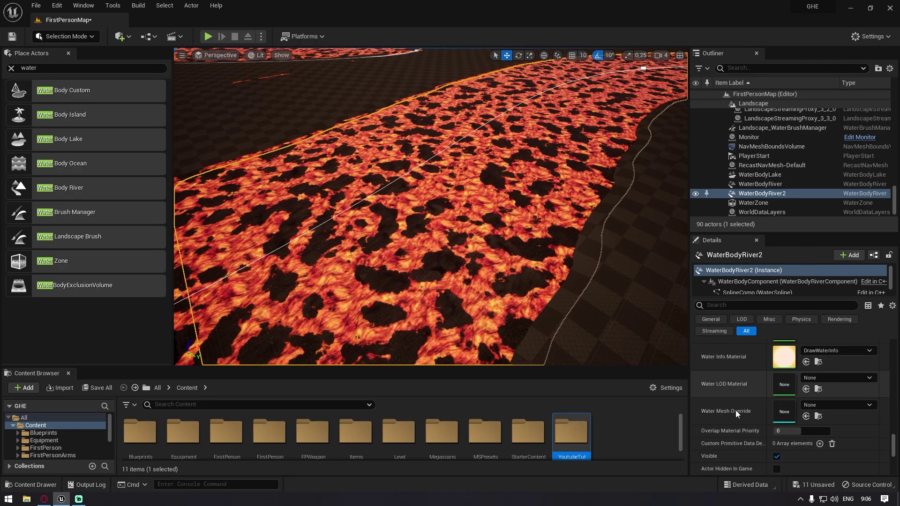
scroll(729, 390, "up", 5)
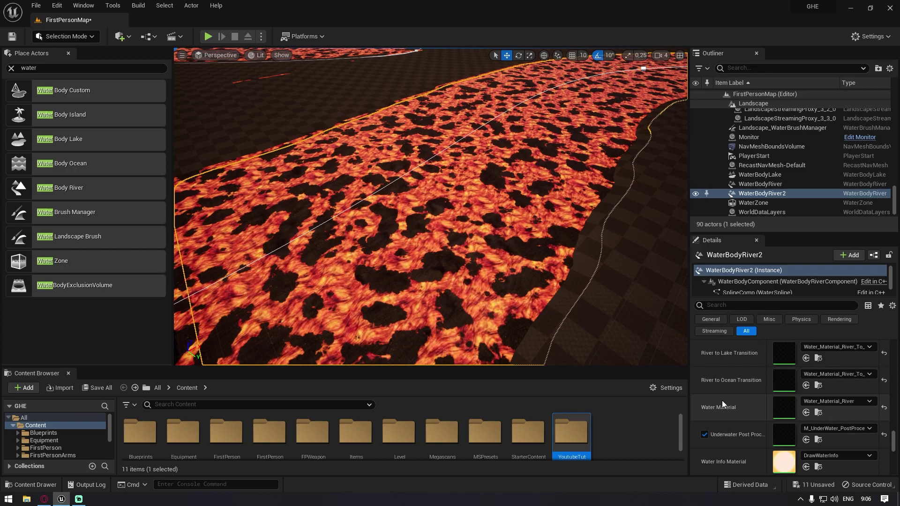
scroll(807, 408, "up", 2)
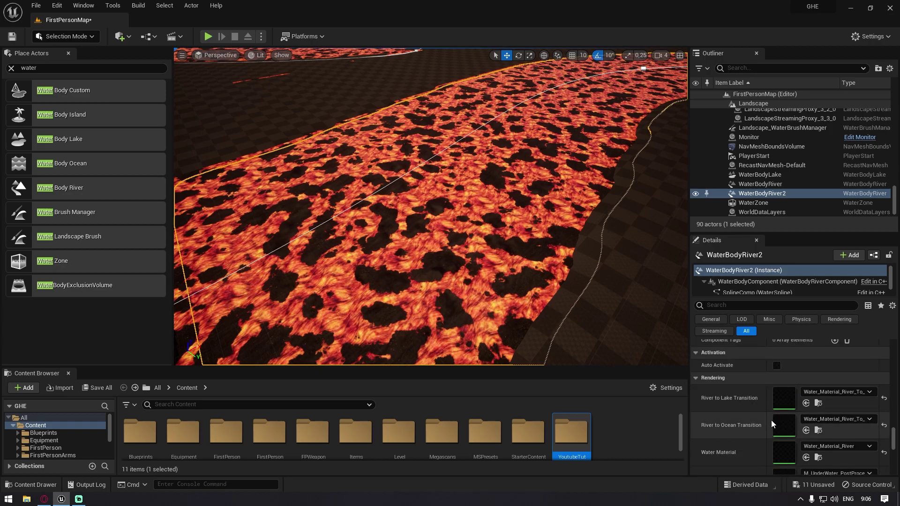
scroll(737, 409, "down", 2)
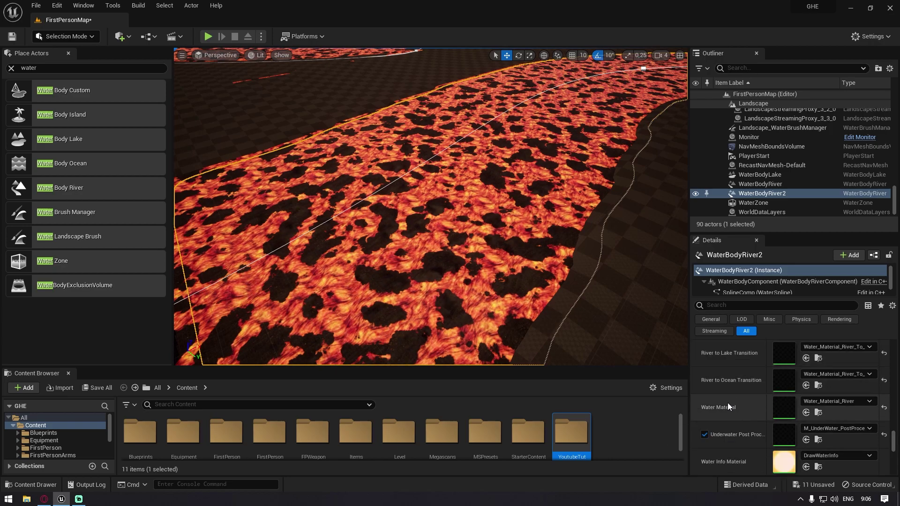
double_click(788, 410)
left_click_drag(370, 68, 368, 41)
Step: Open Water_Material_River's parent instance, Water_Material_Inst, and examine its Parent property
scroll(609, 263, "down", 10)
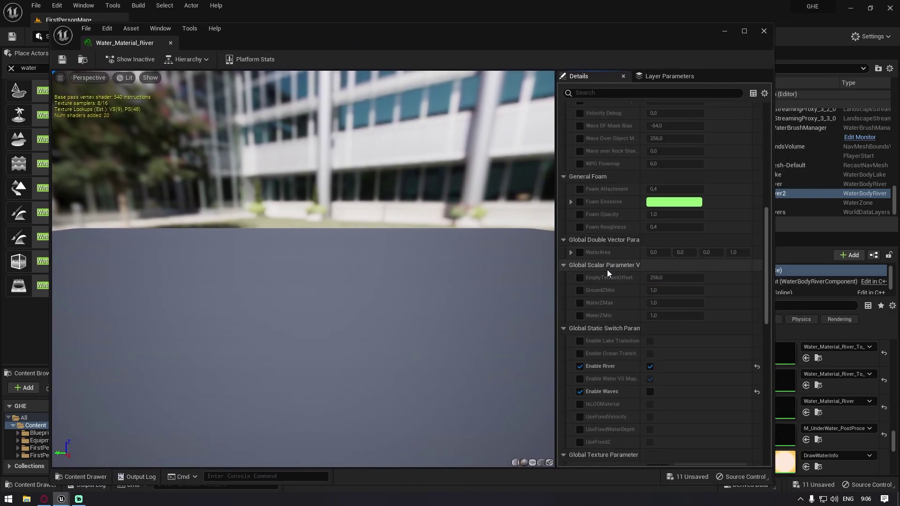
scroll(609, 300, "down", 8)
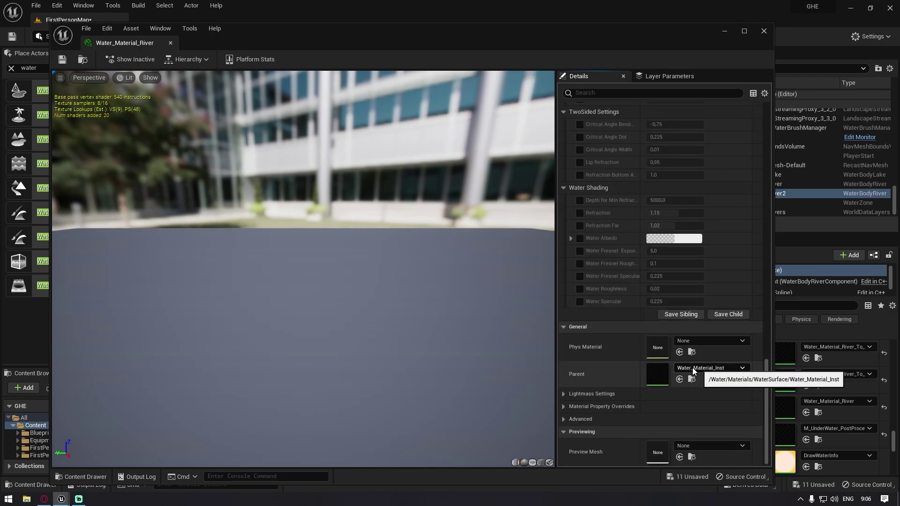
double_click(656, 374)
scroll(666, 316, "down", 5)
scroll(654, 342, "down", 15)
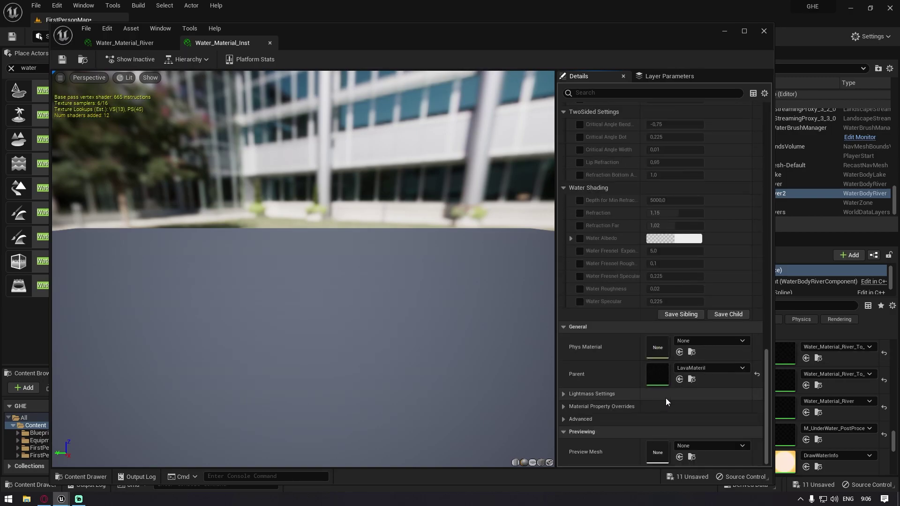
left_click(697, 370)
type("water")
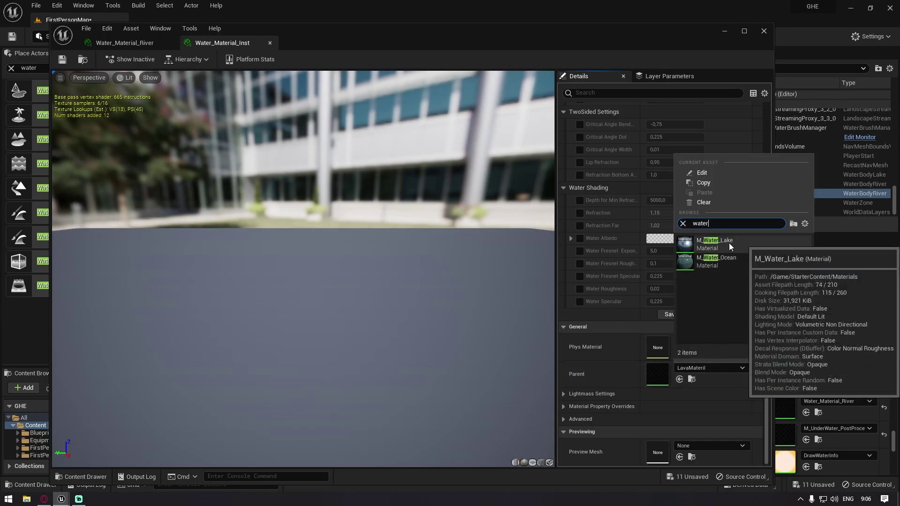
left_click(721, 415)
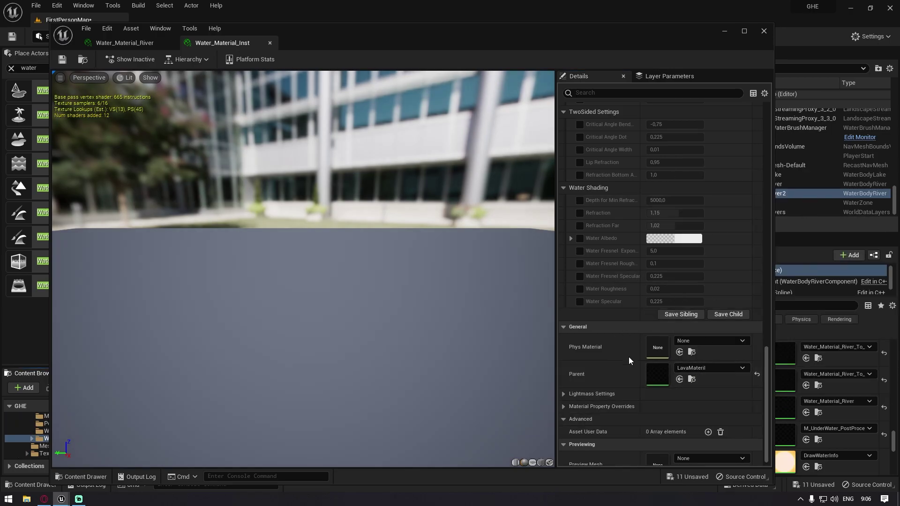
Step: Locate the parent material LavaMateril in the content browser, close the material editor, and enlarge the browser area
left_click(691, 382)
left_click(763, 32)
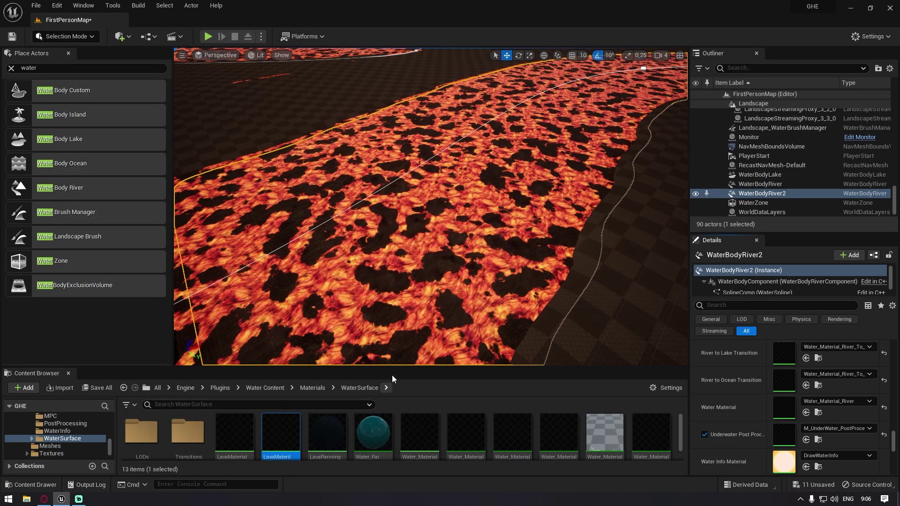
left_click_drag(396, 365, 396, 277)
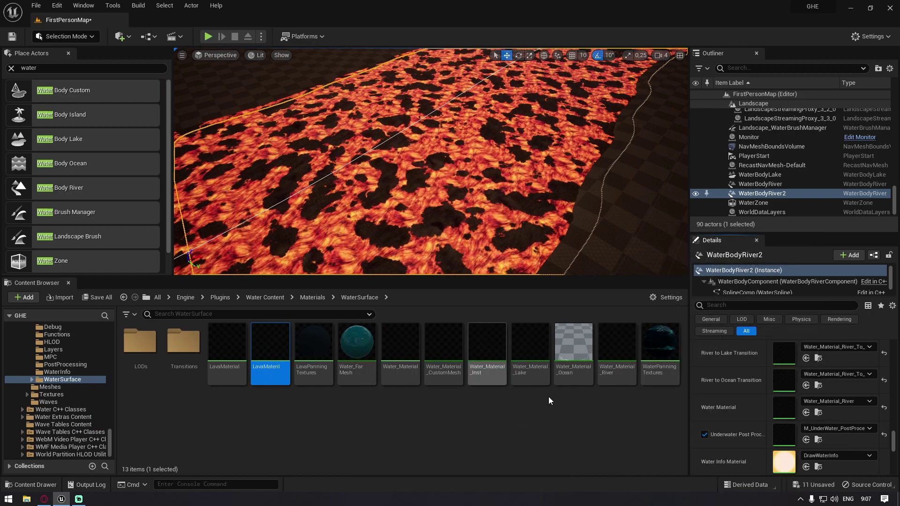
Step: Open the original Water_Material from the WaterSurface folder and bring its whole node graph into view
left_click(359, 368)
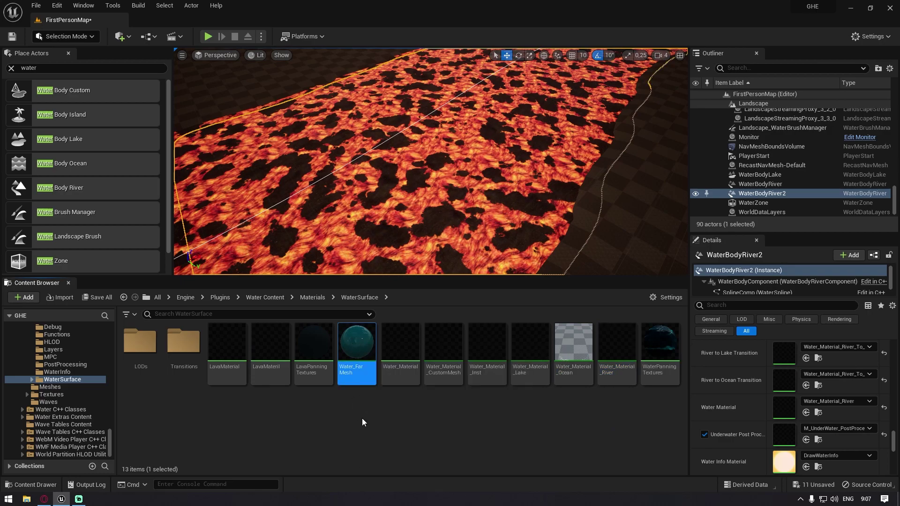
left_click(607, 355)
left_click(367, 347)
right_click_drag(403, 211, 384, 220)
double_click(401, 349)
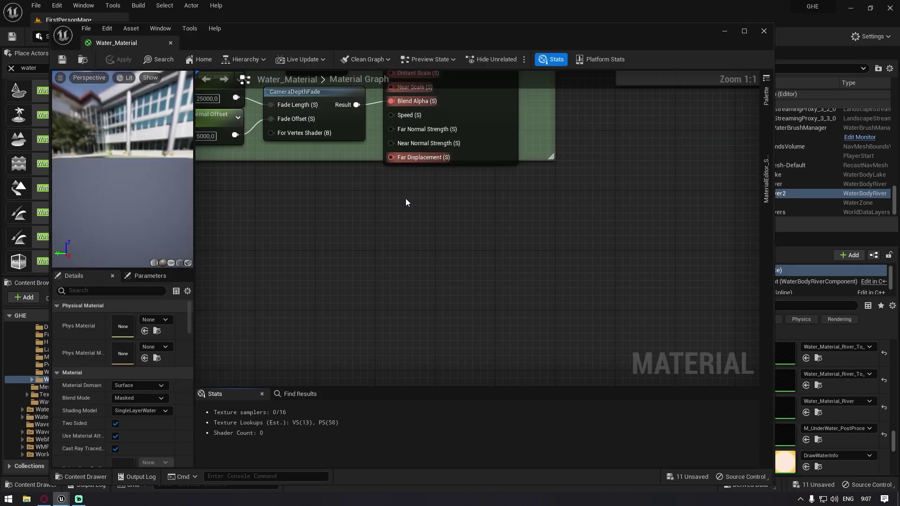
scroll(398, 219, "down", 8)
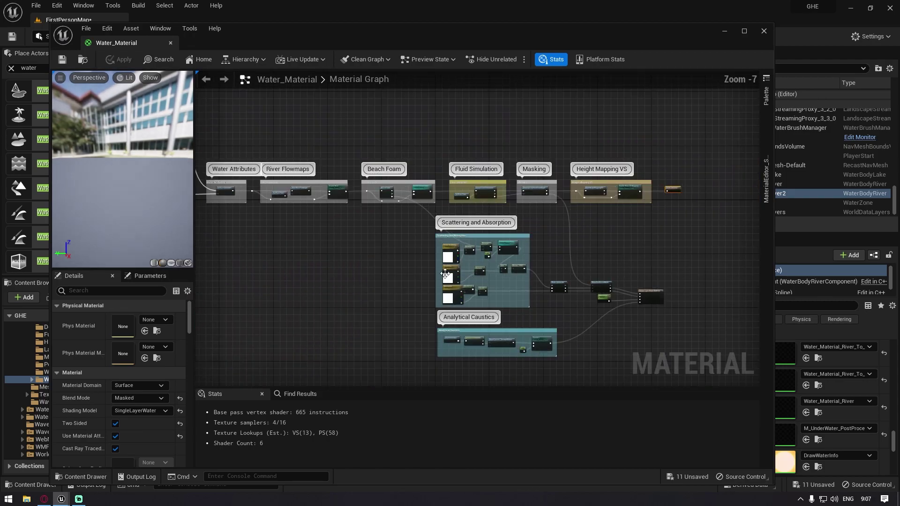
Step: Set the Water_Material editor aside and return to the water material entries of WaterBodyRiver2
right_click_drag(440, 277, 464, 267)
left_click_drag(319, 36, 886, 362)
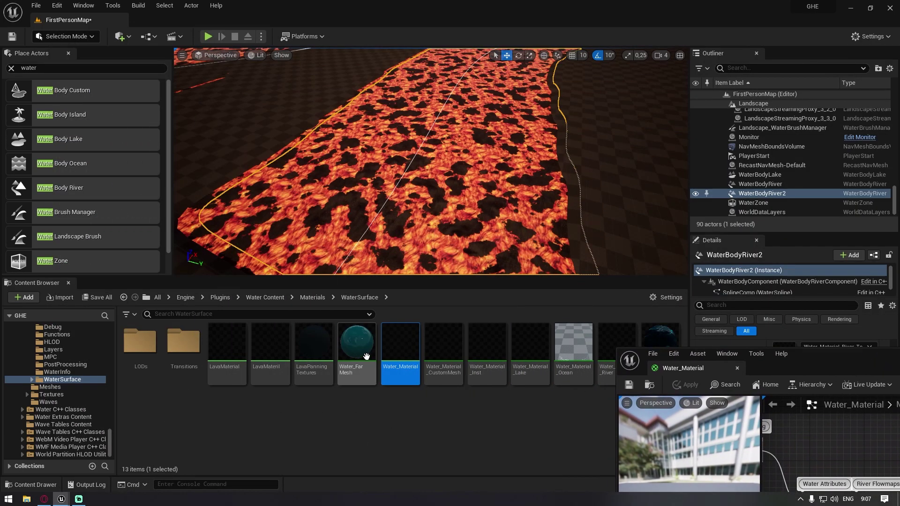
double_click(412, 351)
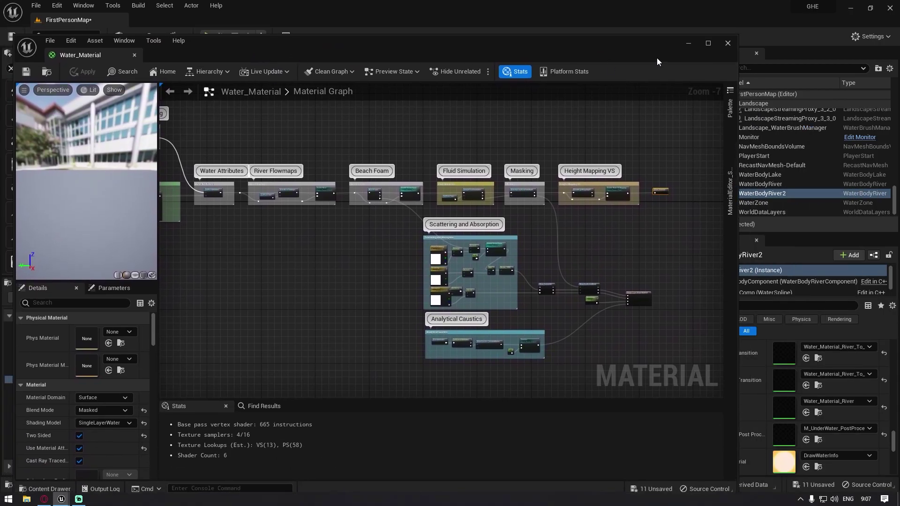
left_click(687, 43)
scroll(773, 370, "down", 1)
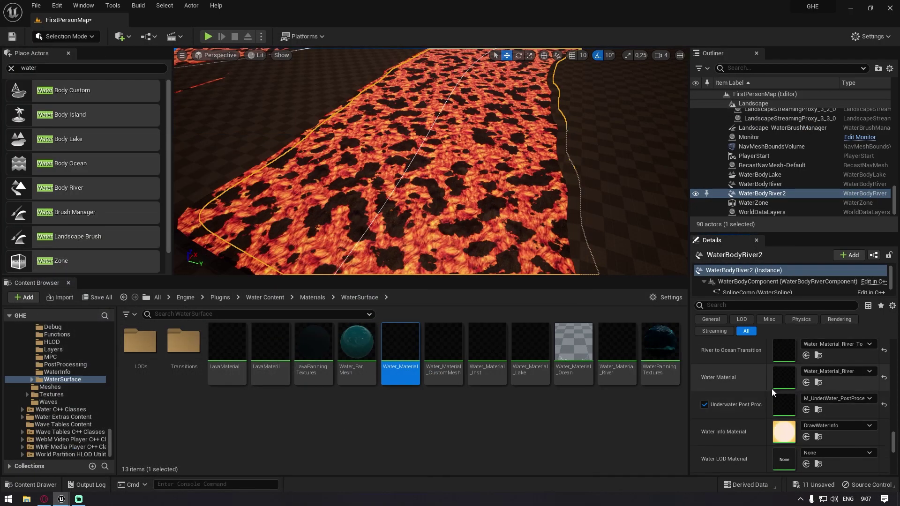
Step: Open Water_Material_River and its parent instance Water_Material_Inst, and examine the instance's Parent property
double_click(783, 379)
scroll(562, 309, "down", 10)
scroll(628, 342, "down", 15)
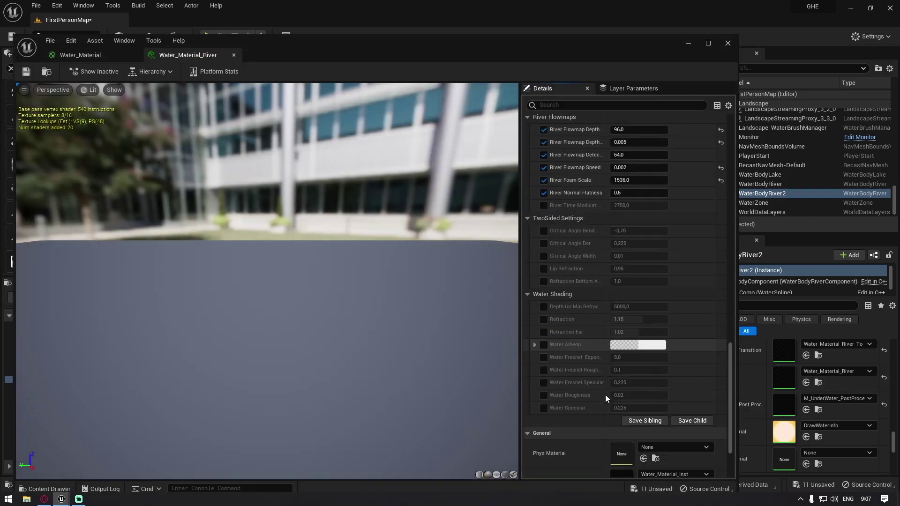
double_click(618, 373)
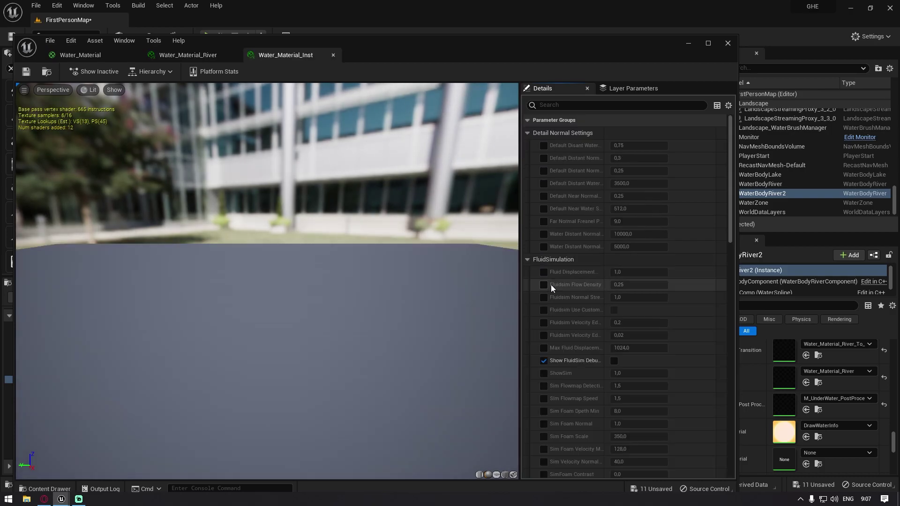
scroll(560, 305, "down", 5)
scroll(569, 324, "down", 15)
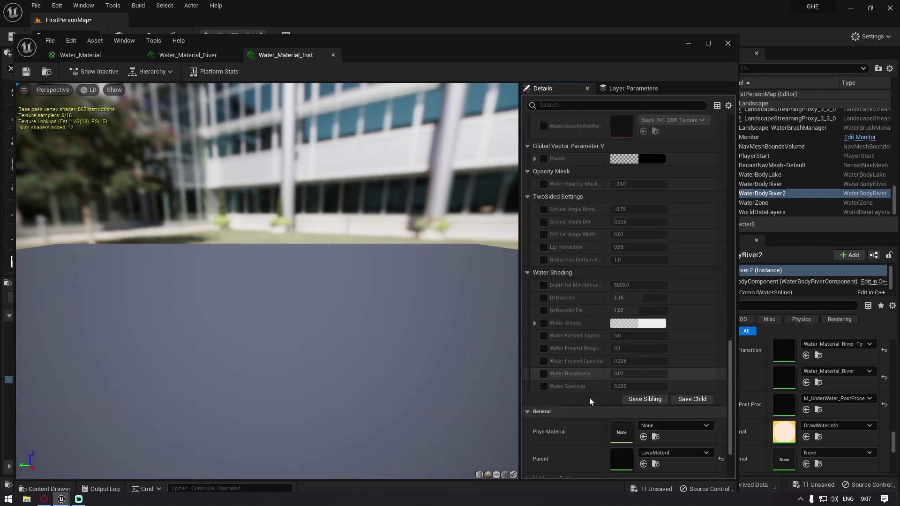
Step: Search the candidate parent materials of Water_Material_Inst for "wate", browse the list, and close the material editor
left_click(654, 377)
type("wate")
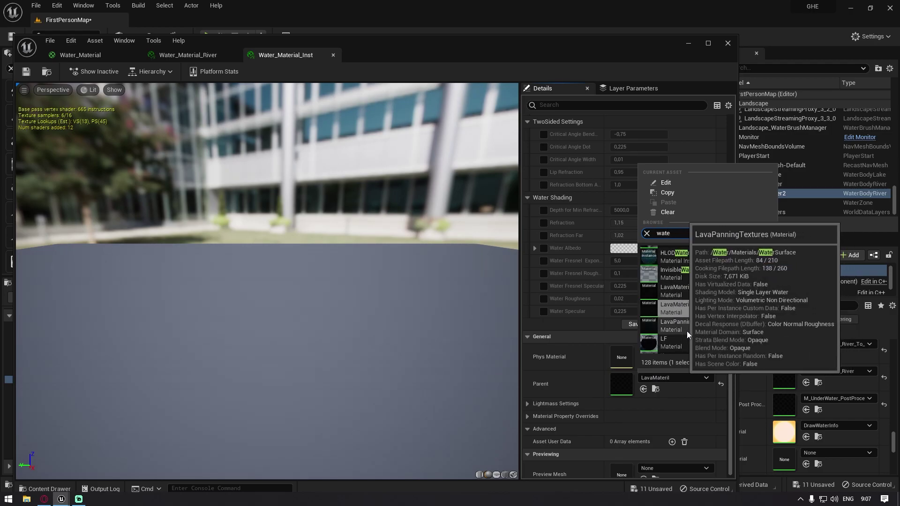
scroll(699, 331, "down", 8)
scroll(701, 332, "up", 7)
scroll(702, 329, "up", 10)
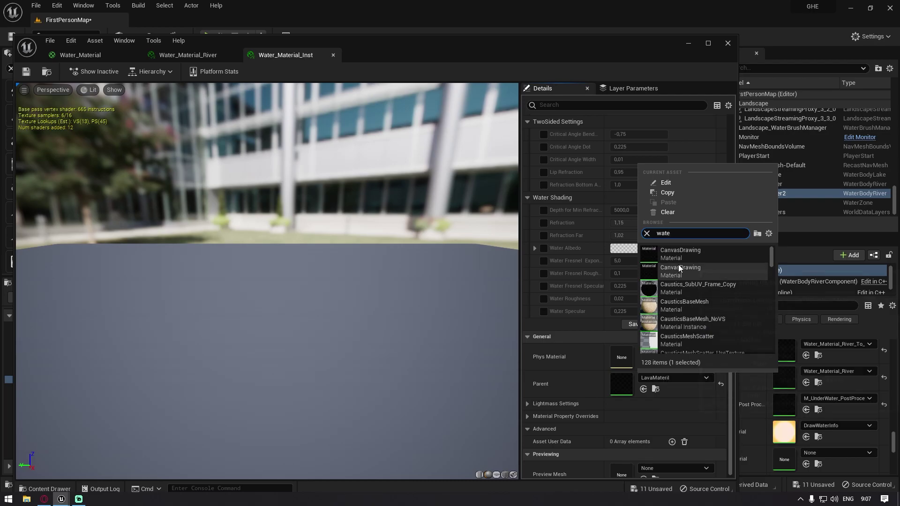
scroll(717, 308, "down", 5)
scroll(711, 305, "down", 2)
scroll(709, 296, "down", 1)
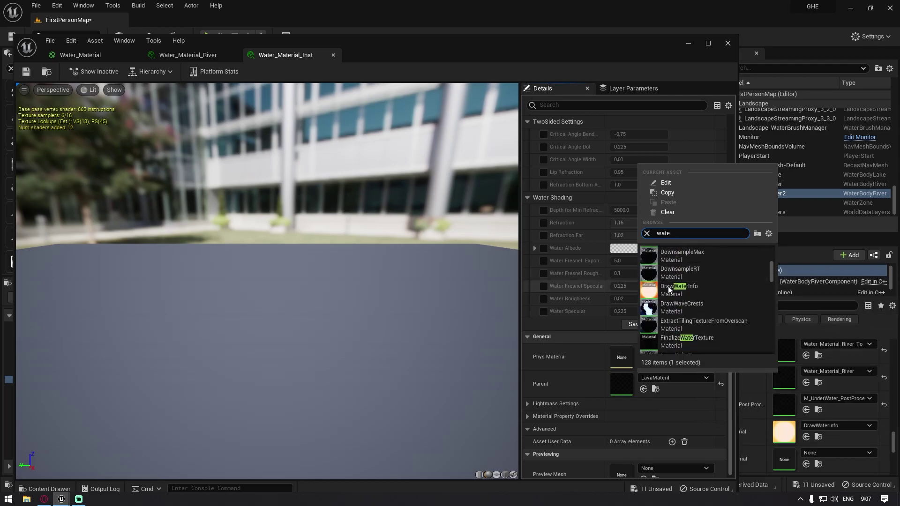
left_click(727, 43)
Step: Check the asset actions of Water_Material, reopen the material, and find the Basic Water Shading group in its graph
right_click(403, 383)
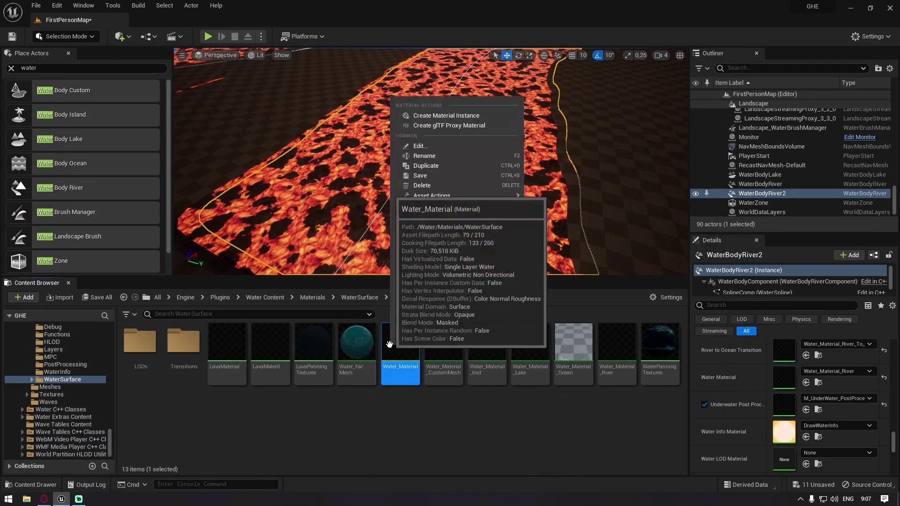
left_click(386, 430)
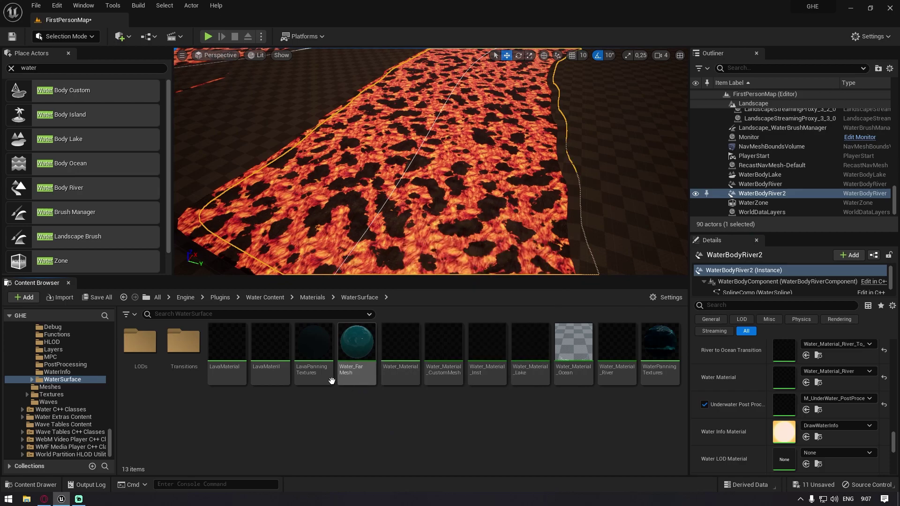
mouse_move(414, 371)
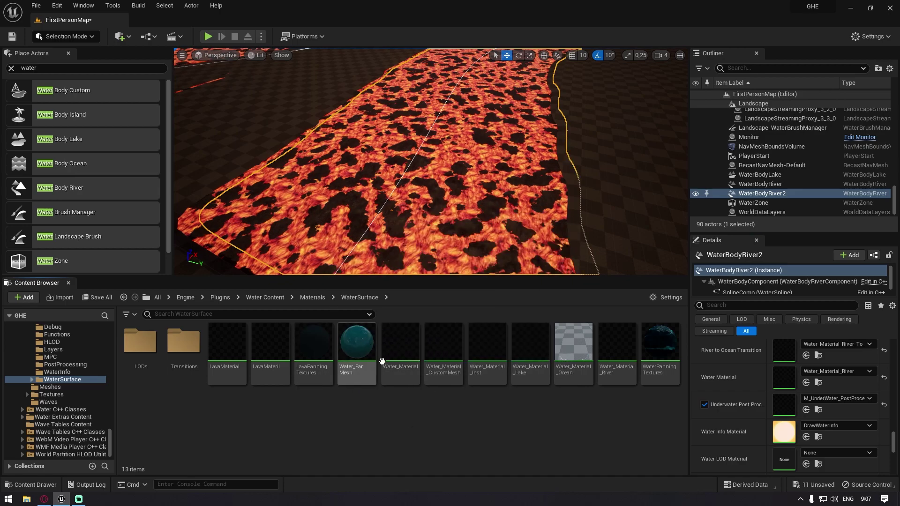
double_click(401, 358)
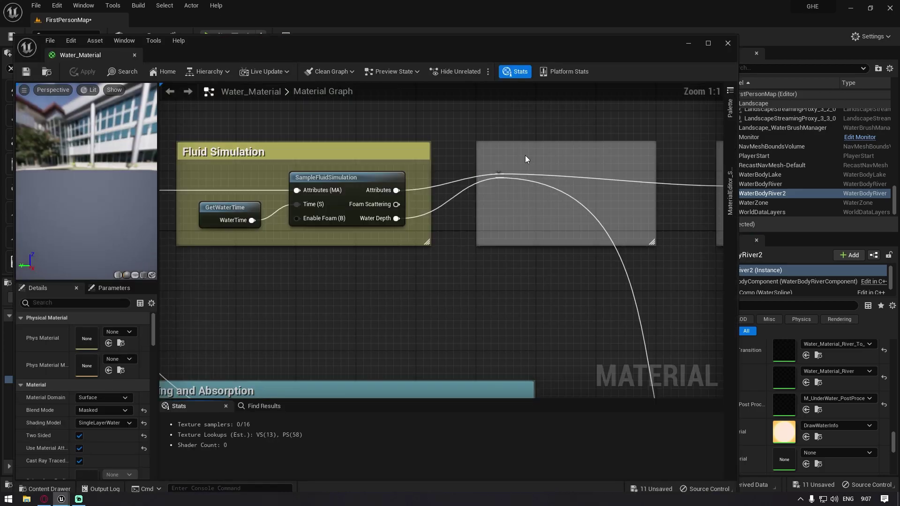
scroll(524, 160, "down", 15)
scroll(224, 200, "up", 5)
right_click_drag(224, 201, 573, 187)
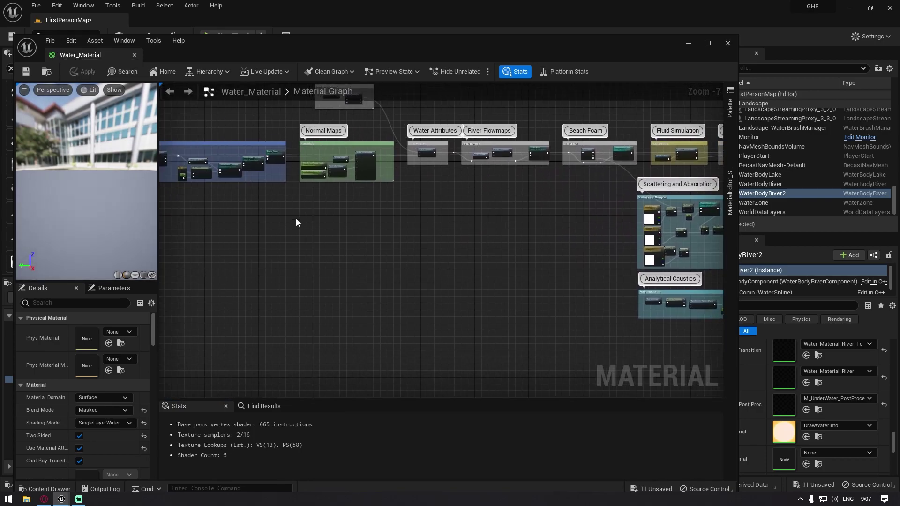
right_click_drag(308, 223, 402, 294)
scroll(404, 181, "up", 7)
right_click_drag(546, 158, 436, 233)
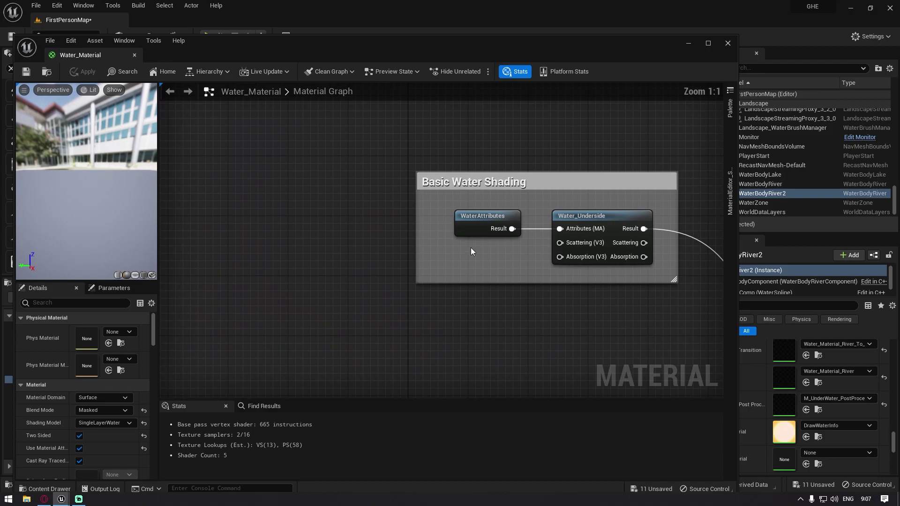
Step: Select the WaterAttributes node in Basic Water Shading and examine how the group connects to the Water Attributes group
right_click_drag(534, 269, 457, 247)
right_click_drag(495, 269, 428, 235)
scroll(429, 235, "down", 3)
right_click_drag(463, 271, 506, 229)
left_click(425, 145)
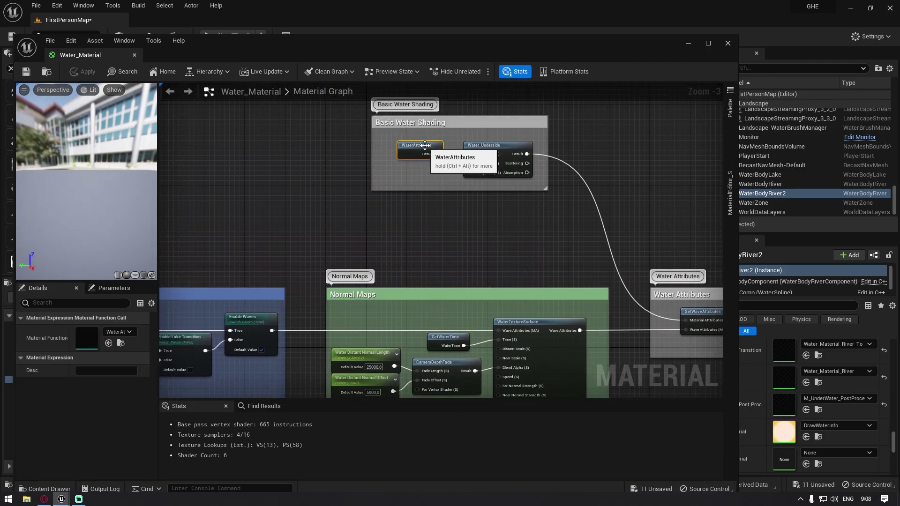
mouse_move(589, 251)
right_mouse_down()
mouse_move(410, 221)
mouse_move(405, 190)
right_mouse_up()
right_click_drag(354, 126, 383, 195)
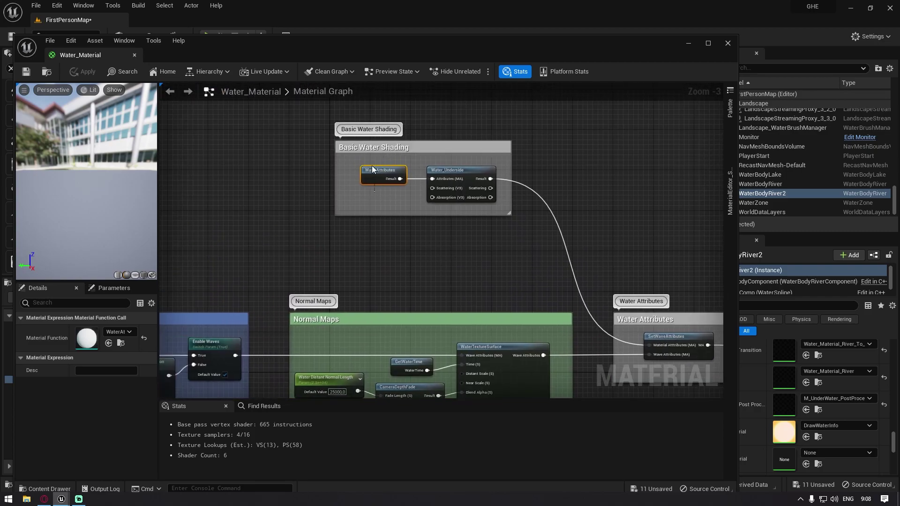
Step: Go through the node groups from Normal Maps and Water Attributes onward to River Flowmaps, highlighting their nodes
scroll(499, 286, "down", 1)
right_click_drag(498, 285, 486, 122)
left_click_drag(379, 177, 572, 277)
right_click_drag(572, 277, 409, 294)
left_click(409, 294)
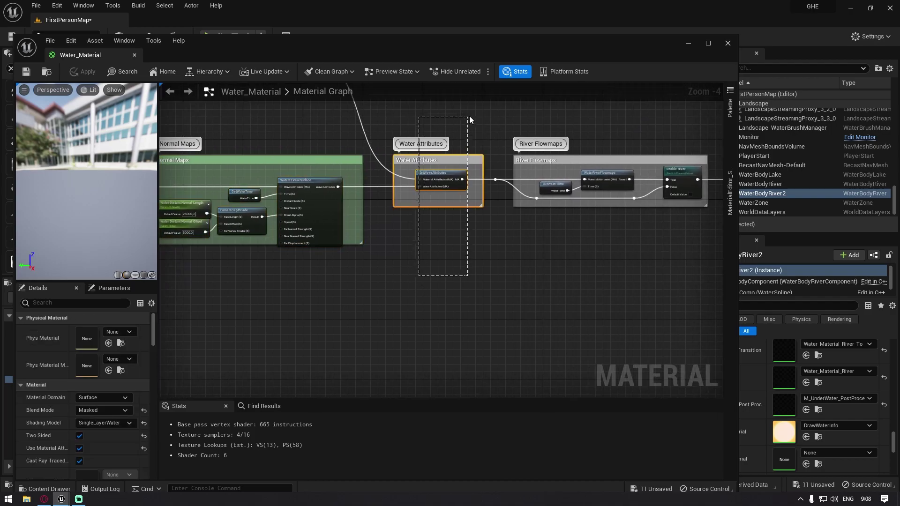
left_click_drag(470, 117, 469, 118)
right_click_drag(479, 251, 343, 269)
left_click_drag(462, 283, 392, 114)
right_click_drag(546, 300, 383, 308)
left_click_drag(548, 297, 478, 136)
scroll(437, 292, "down", 3)
Step: Examine the remaining groups of the chain and highlight the Scattering and Absorption and Analytical Caustics nodes
right_click_drag(437, 292, 196, 249)
scroll(260, 263, "up", 4)
right_click_drag(349, 331, 344, 324)
left_click_drag(348, 326, 290, 147)
right_click_drag(395, 245, 332, 307)
right_click_drag(545, 292, 309, 217)
scroll(356, 228, "down", 3)
scroll(462, 214, "up", 2)
right_click_drag(257, 306, 191, 196)
scroll(191, 196, "down", 2)
left_click_drag(525, 295, 210, 130)
scroll(289, 138, "up", 3)
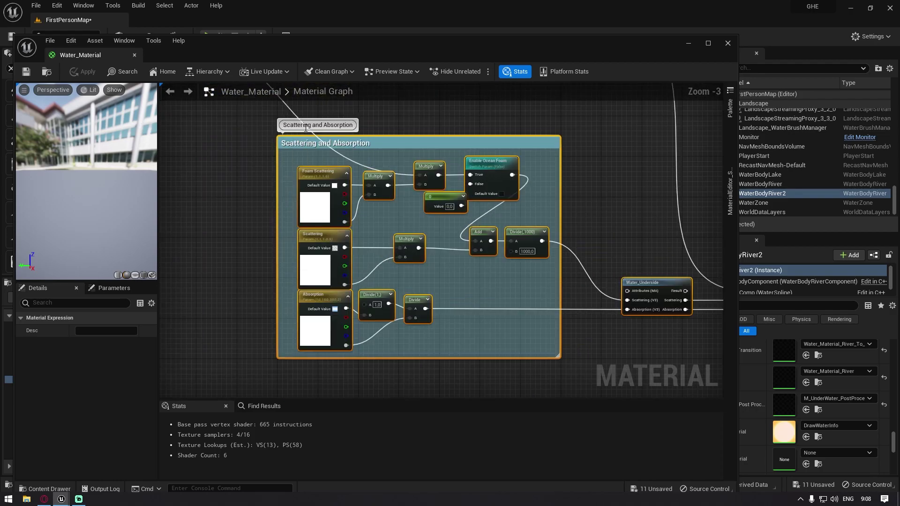
Step: Review the whole Water_Material graph from the Waves group through to the Height Mapping VS group
scroll(299, 197, "down", 2)
right_click_drag(261, 205, 577, 261)
right_click_drag(406, 255, 899, 235)
right_click_drag(384, 202, 323, 312)
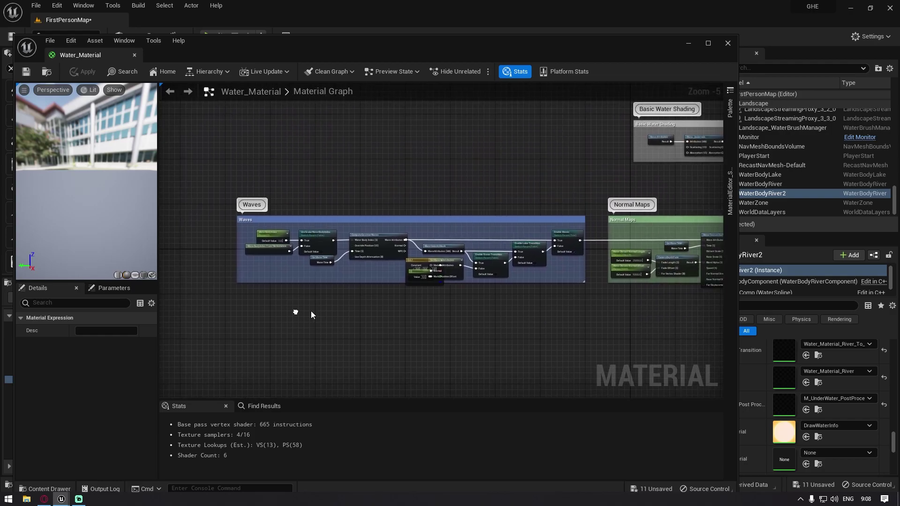
right_click_drag(666, 352, 171, 228)
right_click_drag(654, 274, 400, 220)
right_click_drag(574, 148, 568, 305)
right_click_drag(371, 264, 329, 186)
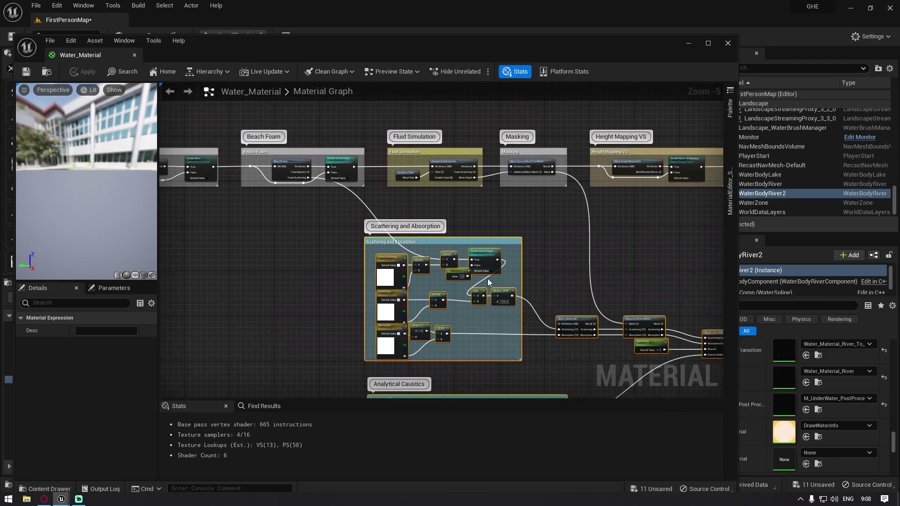
right_click_drag(487, 277, 236, 217)
Step: Examine the Single Layer Water Material output node and the scattering and absorption nodes feeding it
right_click_drag(309, 311, 569, 150)
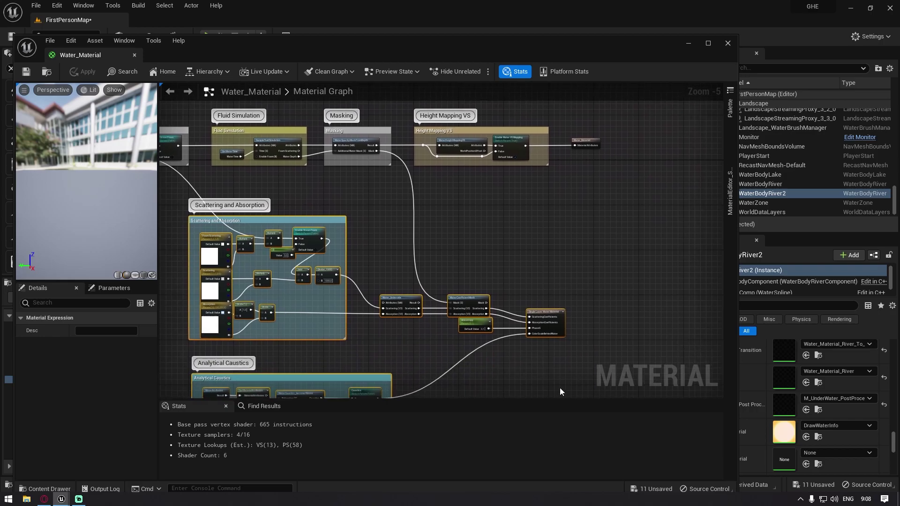
right_click_drag(536, 393, 588, 298)
left_click_drag(584, 348, 221, 111)
left_click(580, 331)
scroll(560, 214, "up", 5)
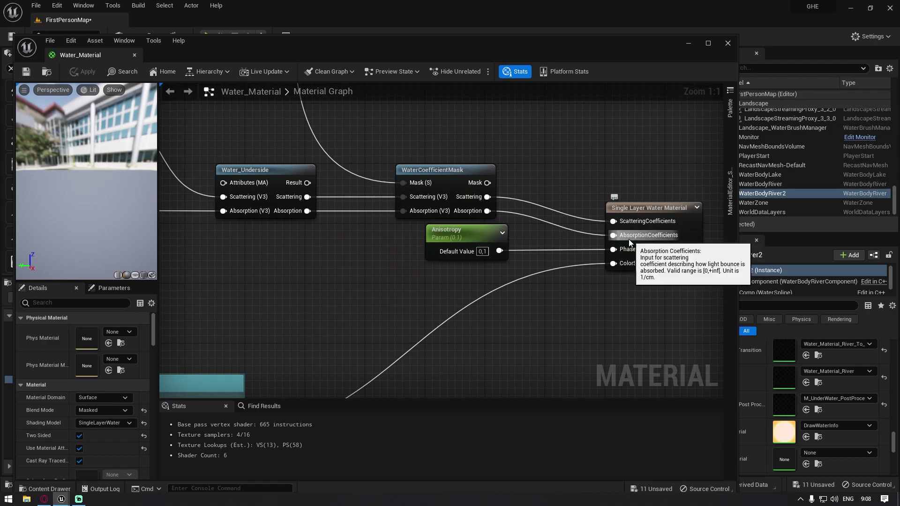
scroll(460, 233, "down", 10)
right_click_drag(496, 341, 517, 353)
scroll(426, 242, "up", 3)
Step: Return to the Basic Water Shading group and select its WaterAttributes function node
right_click_drag(287, 291, 485, 179)
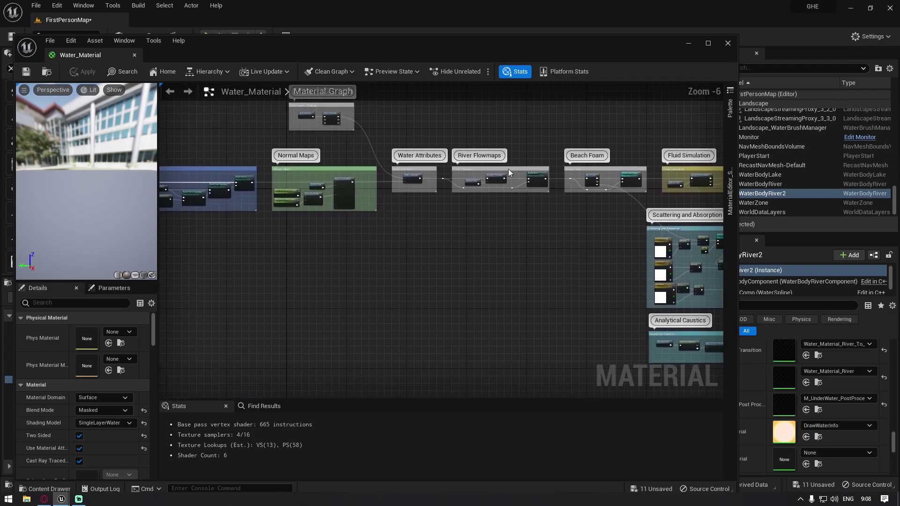
right_click_drag(310, 193, 518, 238)
right_click_drag(592, 174, 412, 212)
scroll(344, 178, "up", 6)
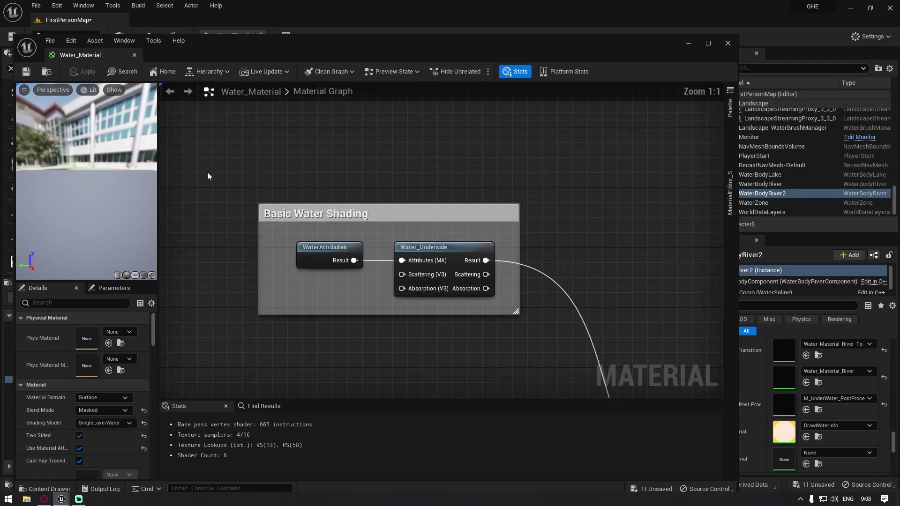
right_click_drag(296, 187, 395, 140)
left_click(424, 208)
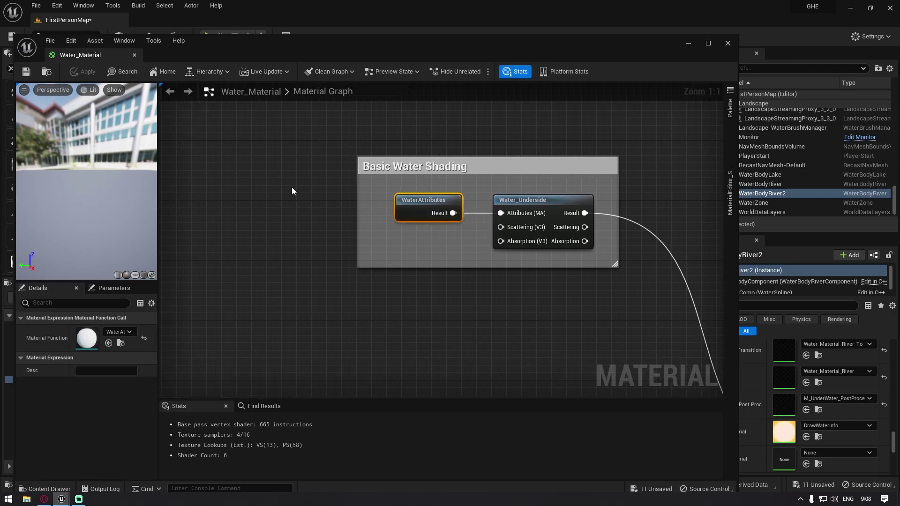
right_click_drag(293, 186, 301, 158)
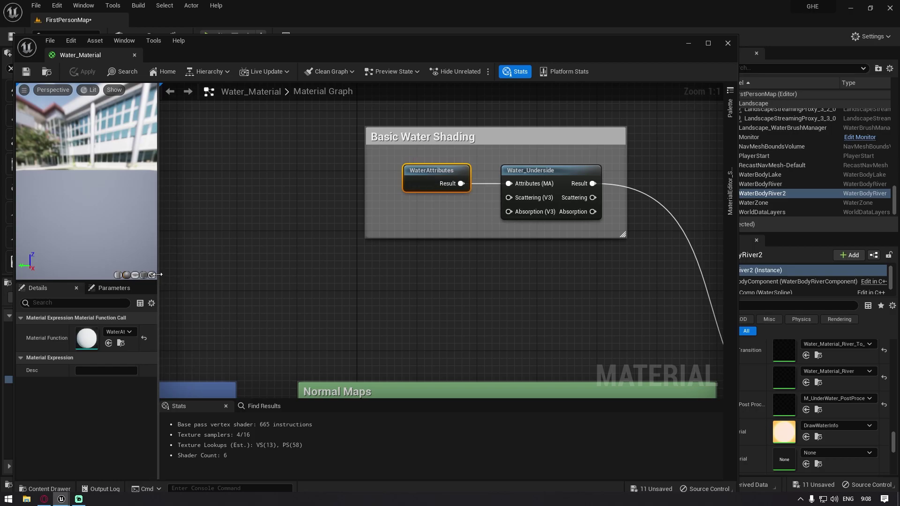
Step: Widen the node details, locate the WaterAttributes function in the Layers folder, close the editor, and point out LavaAttributes beside it
left_click_drag(158, 275, 258, 275)
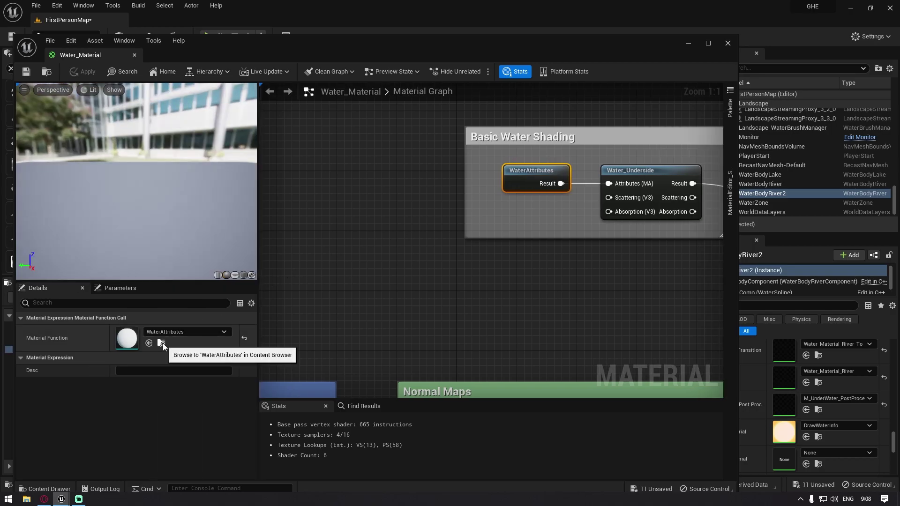
left_click(728, 44)
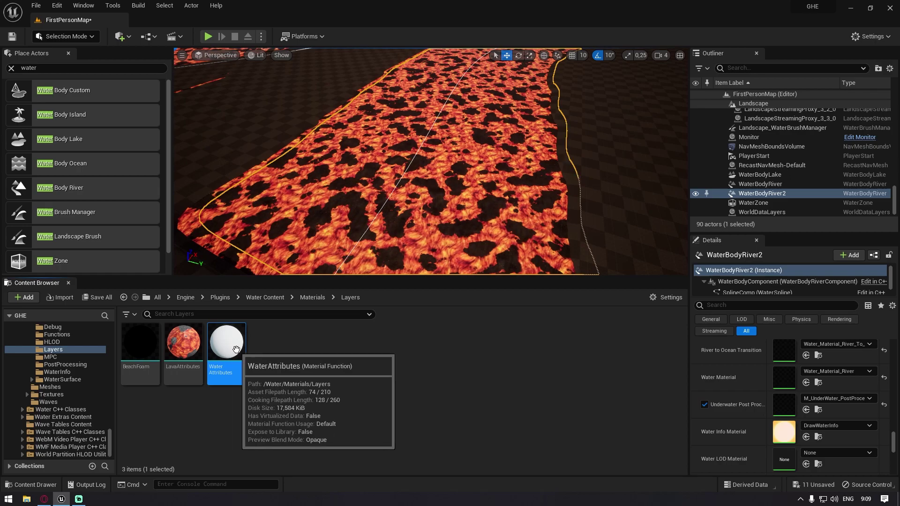
left_click(183, 356)
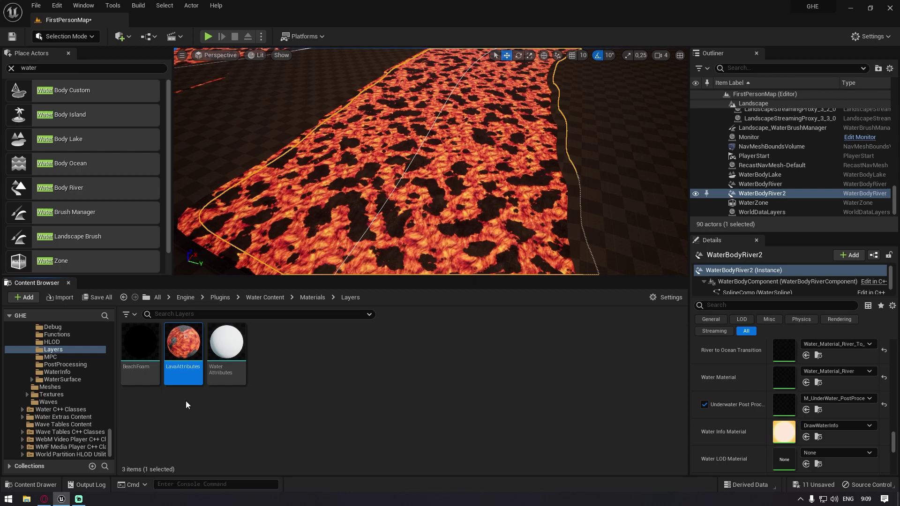
left_click(232, 438)
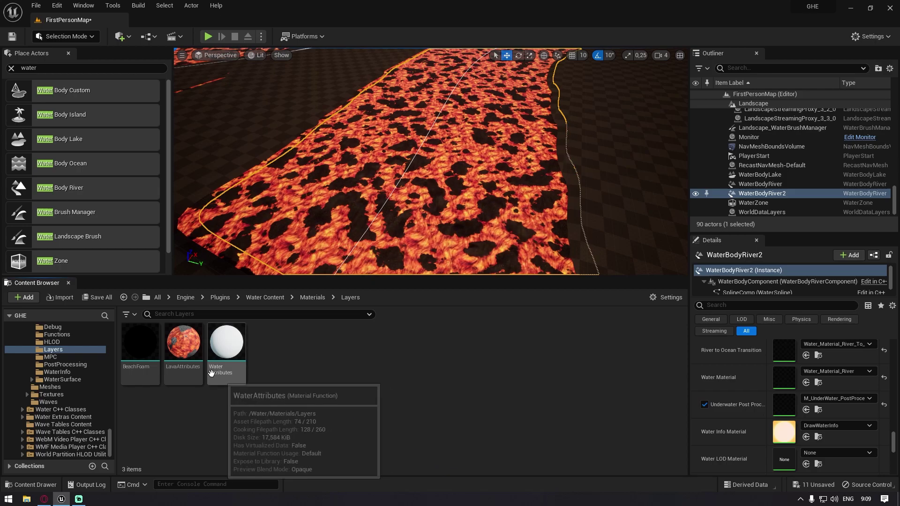
Step: Open the LavaAttributes material function and select its SetMaterialAttributes node
double_click(189, 348)
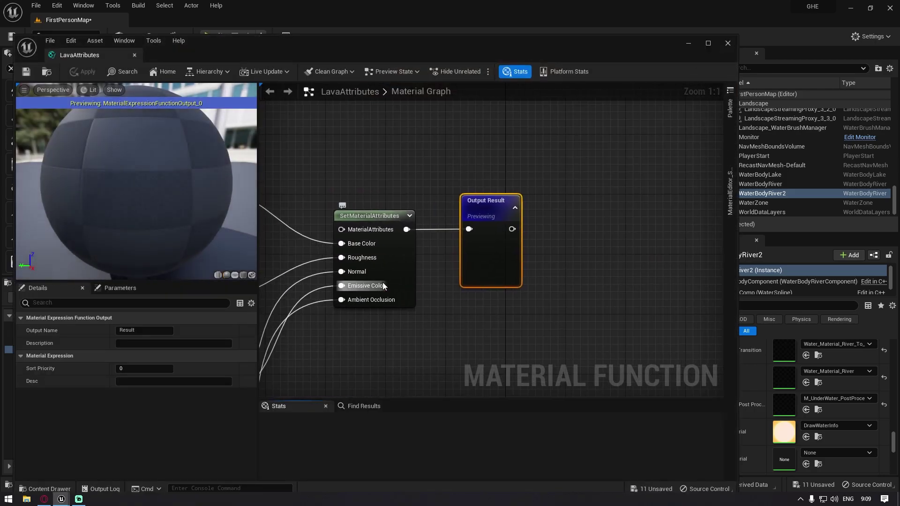
scroll(573, 223, "up", 3)
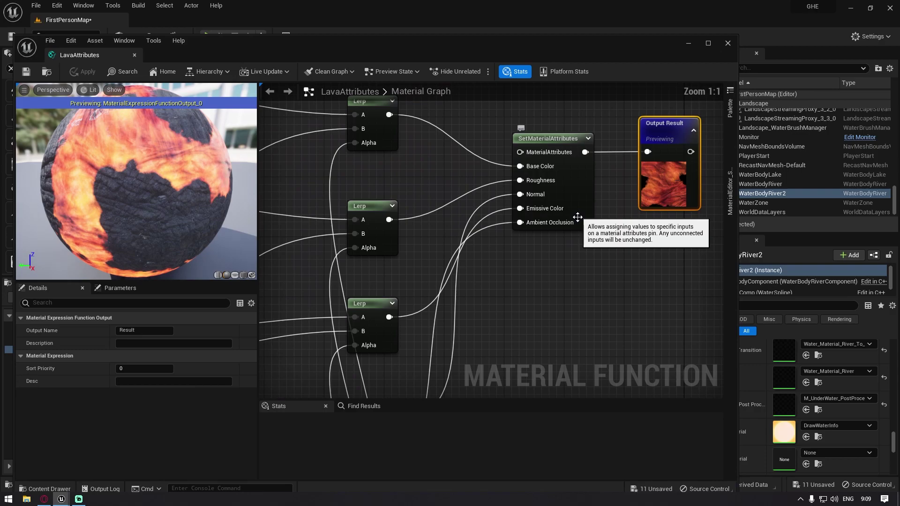
left_click(542, 226)
Step: Open the original WaterAttributes function alongside in a maximized editor, and switch back to LavaAttributes to compare them
left_click_drag(344, 59, 740, 73)
double_click(220, 357)
double_click(698, 56)
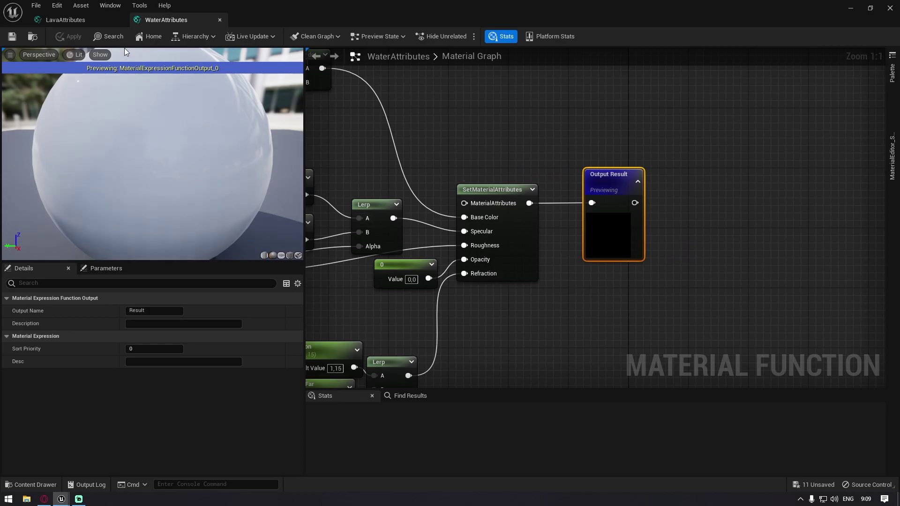
left_click(80, 22)
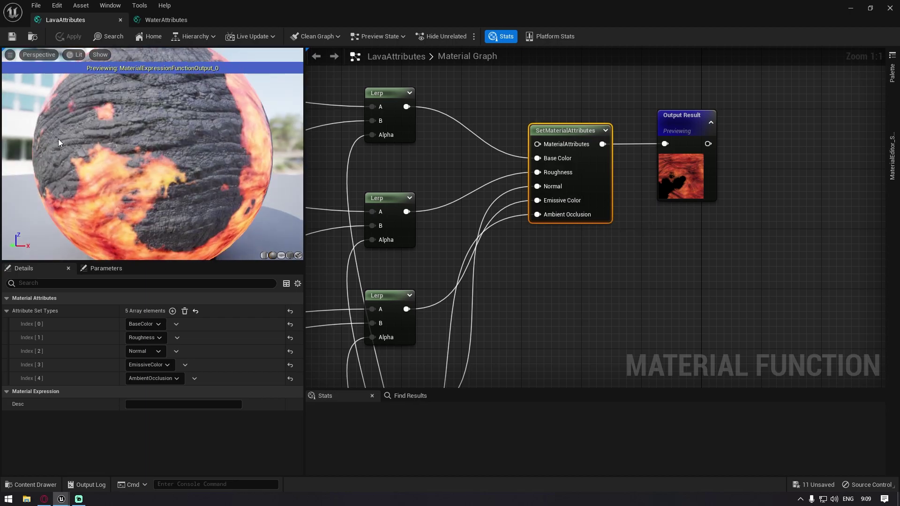
Step: In WaterAttributes, change the SetMaterialAttributes node's Refraction entry to EmissiveColor and move it directly above Roughness
left_click(175, 23)
scroll(496, 249, "up", 4)
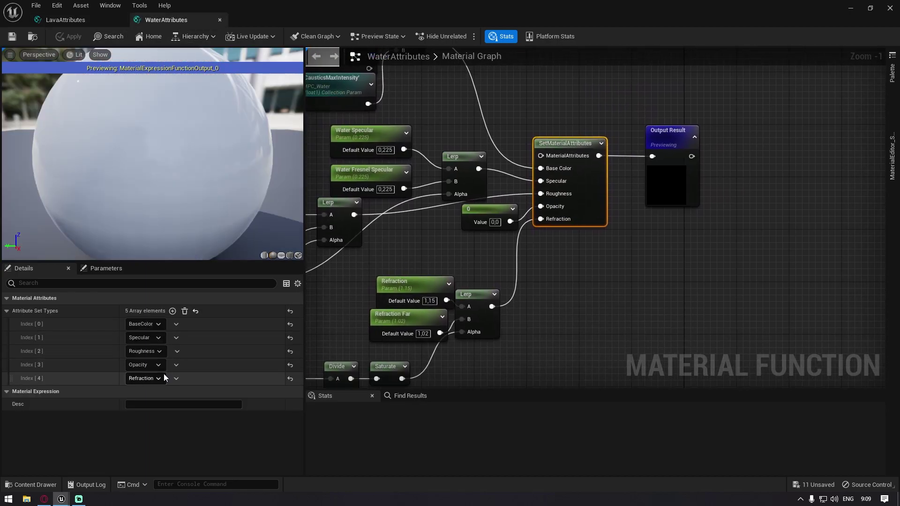
left_click(155, 379)
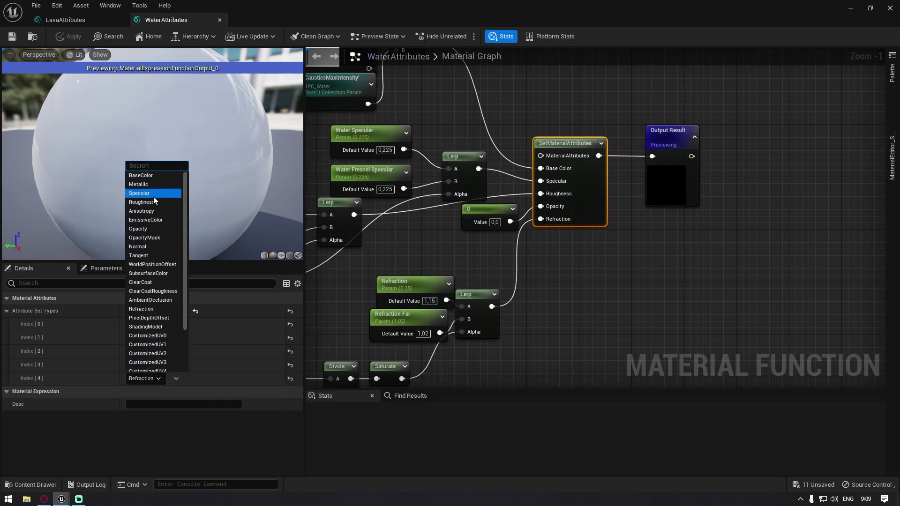
type("emi")
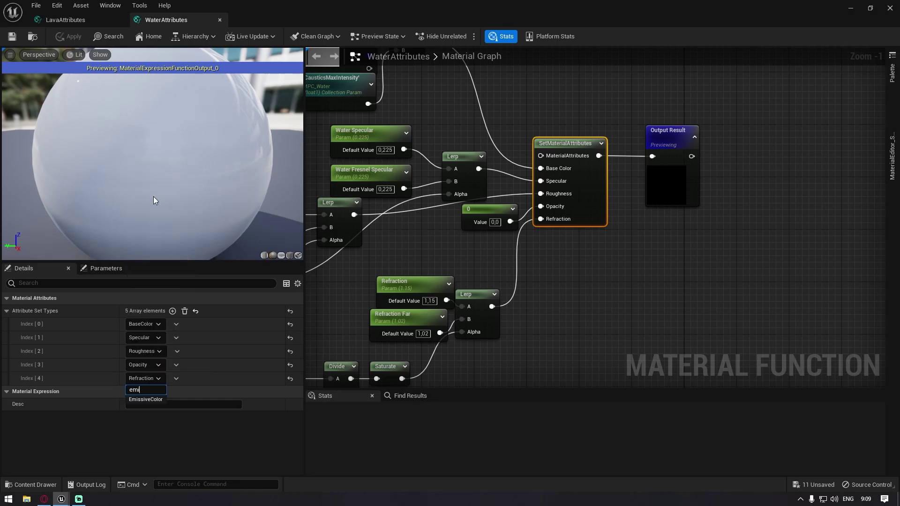
left_click(150, 400)
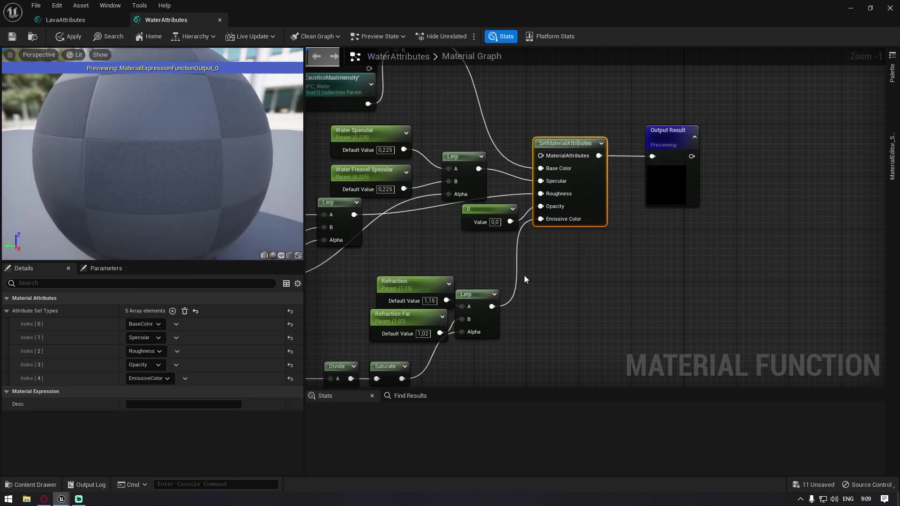
left_click_drag(11, 378, 13, 348)
right_click_drag(542, 291, 560, 296)
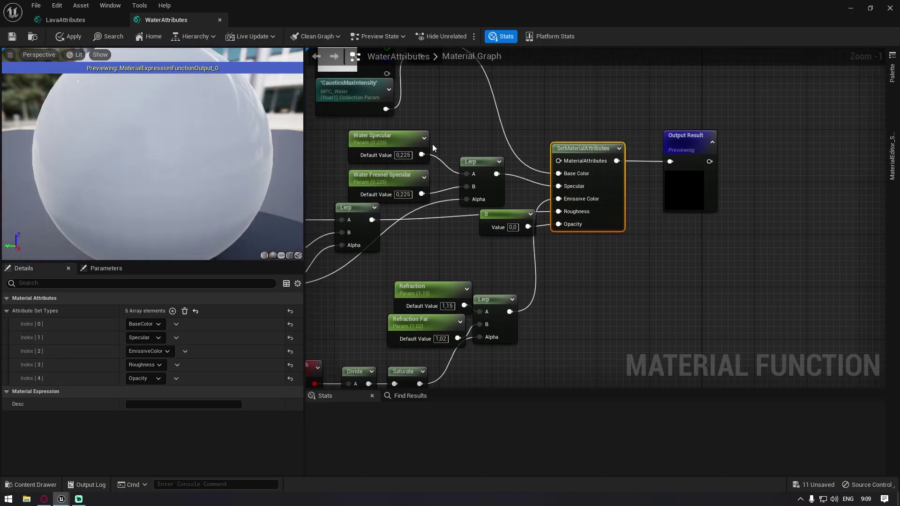
Step: Change the EmissiveColor attribute entry to Roughness, move it to the end of the list, and deselect the node
left_click(147, 351)
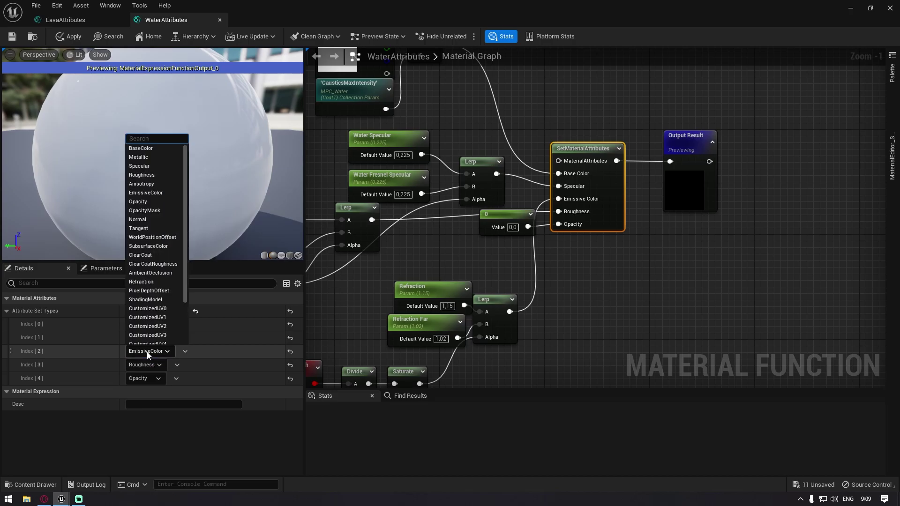
type("R")
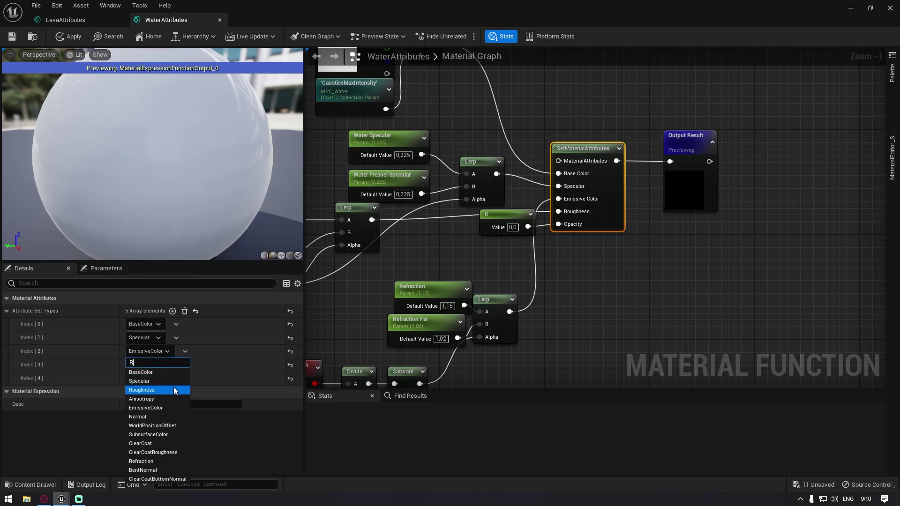
left_click(151, 392)
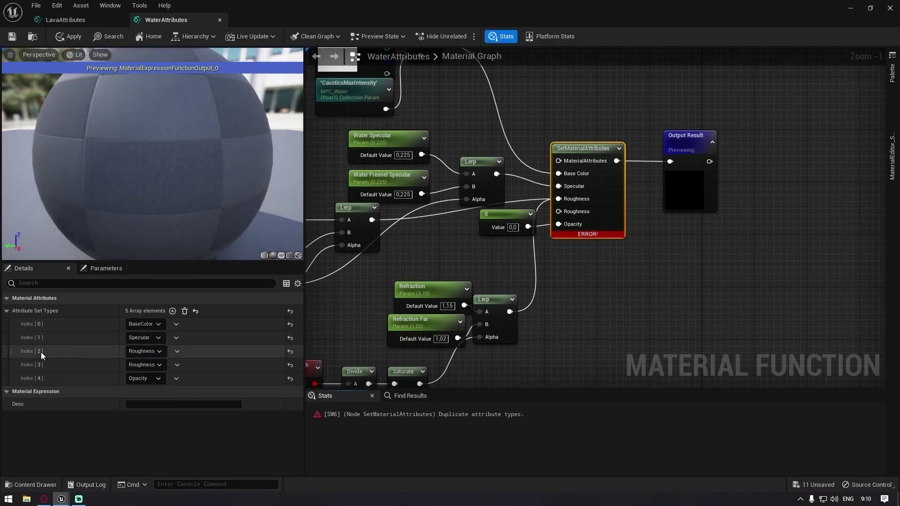
left_click_drag(11, 350, 9, 378)
left_click(582, 265)
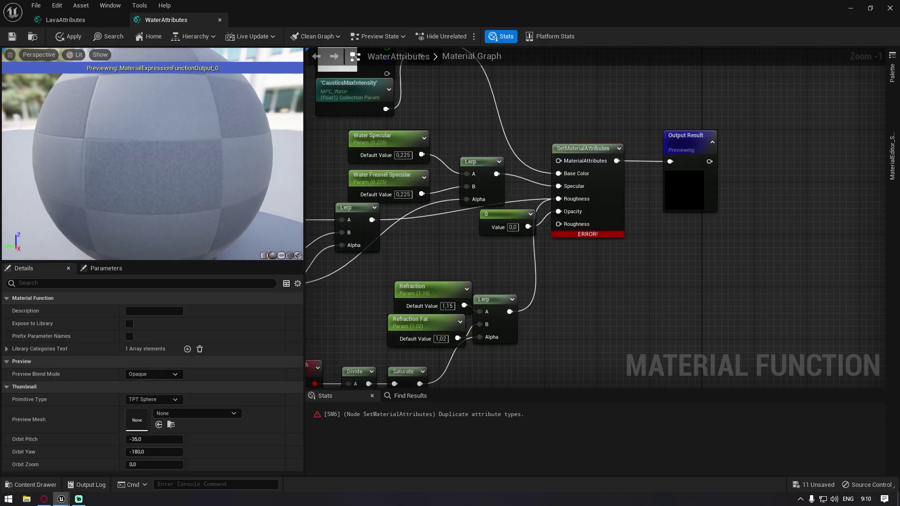
Step: Examine the connections feeding the SetMaterialAttributes node in WaterAttributes, and select the node to compare its attribute list
right_click_drag(541, 273, 611, 227)
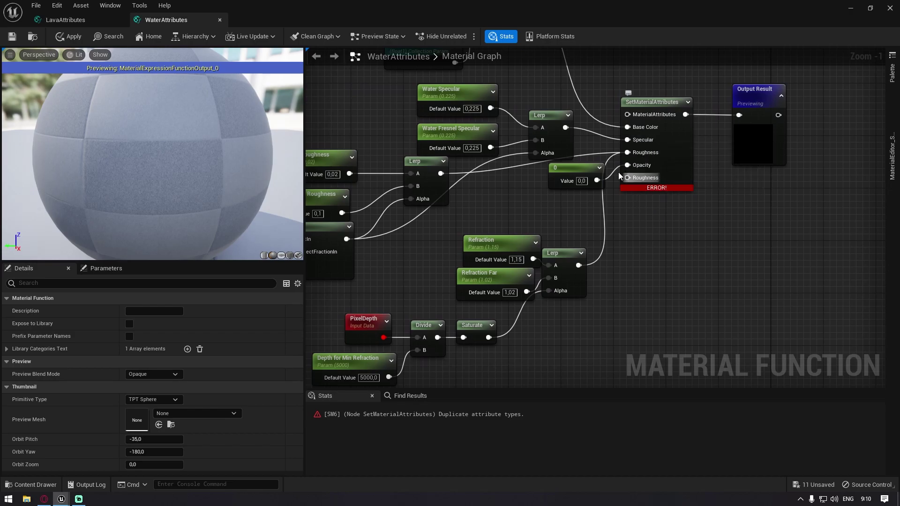
right_click_drag(624, 158, 633, 207)
right_click_drag(632, 97, 579, 95)
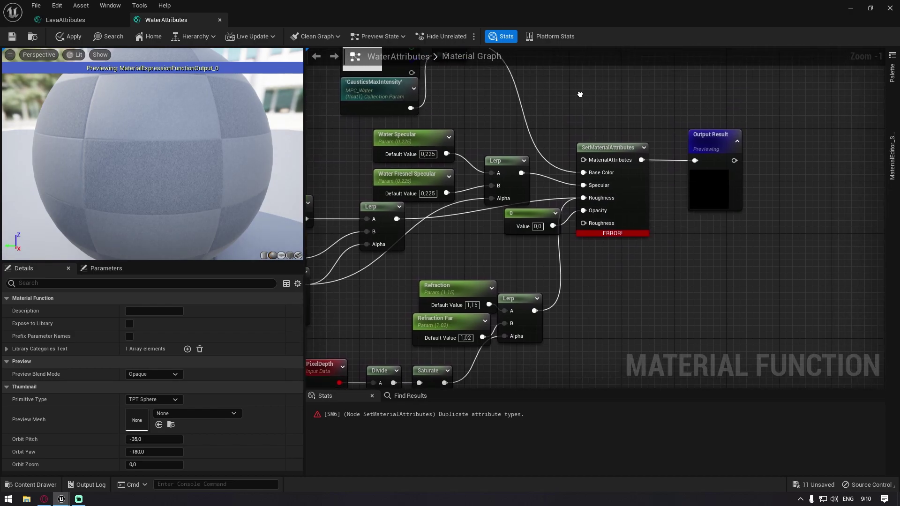
right_click_drag(651, 104, 499, 150)
scroll(499, 150, "down", 3)
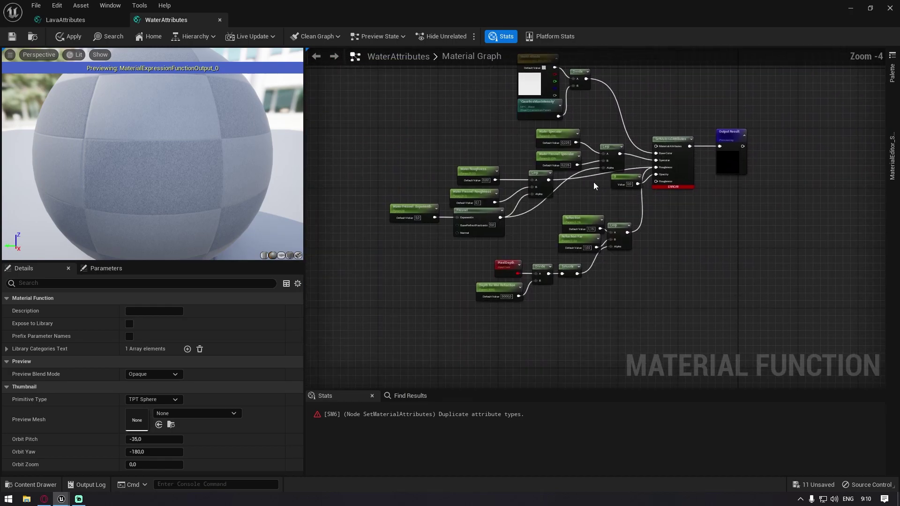
right_click_drag(594, 182, 543, 228)
left_click(625, 187)
scroll(642, 241, "up", 4)
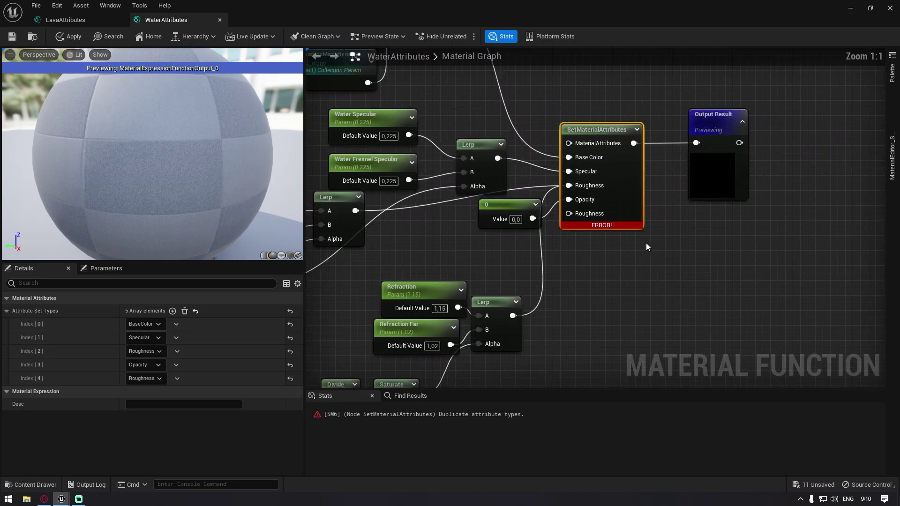
scroll(583, 173, "down", 3)
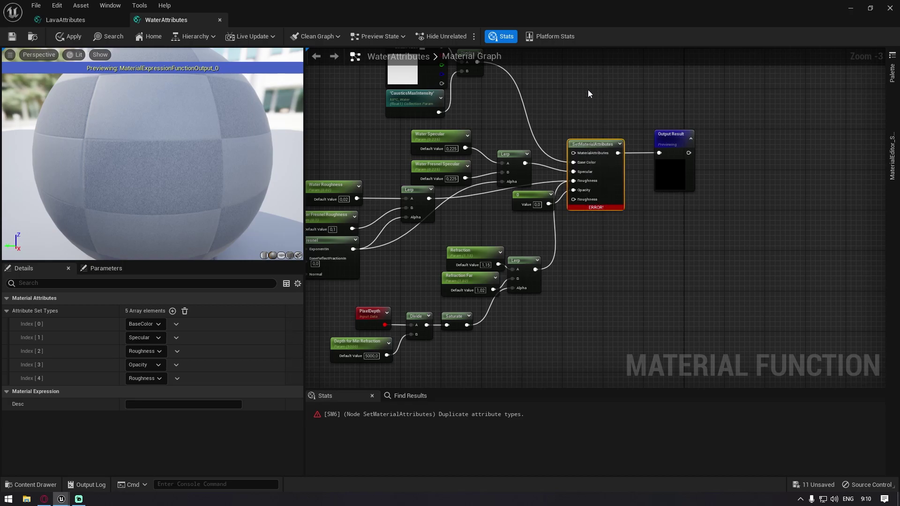
Step: Select the nodes feeding SetMaterialAttributes in WaterAttributes, and close the function without applying its changes
scroll(595, 94, "down", 4)
right_click_drag(562, 190, 593, 248)
left_click_drag(463, 123, 550, 271)
left_click_drag(611, 299, 611, 299)
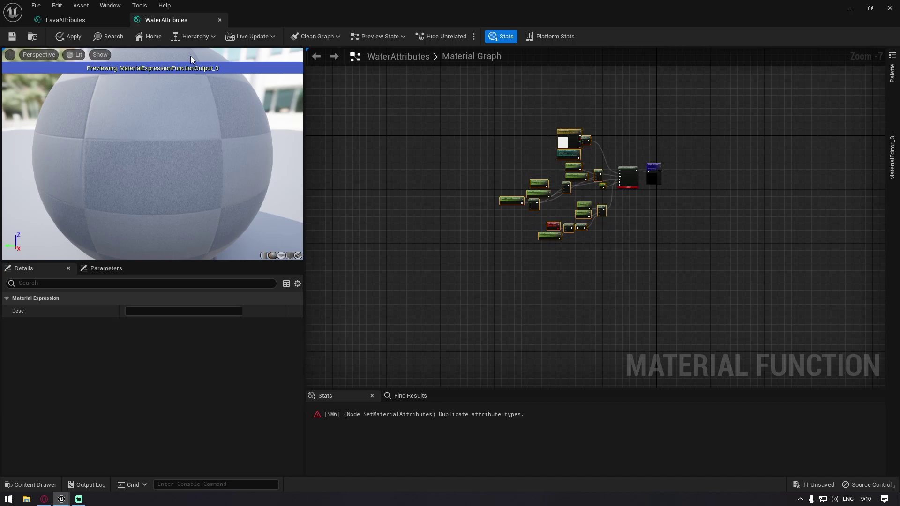
left_click(219, 21)
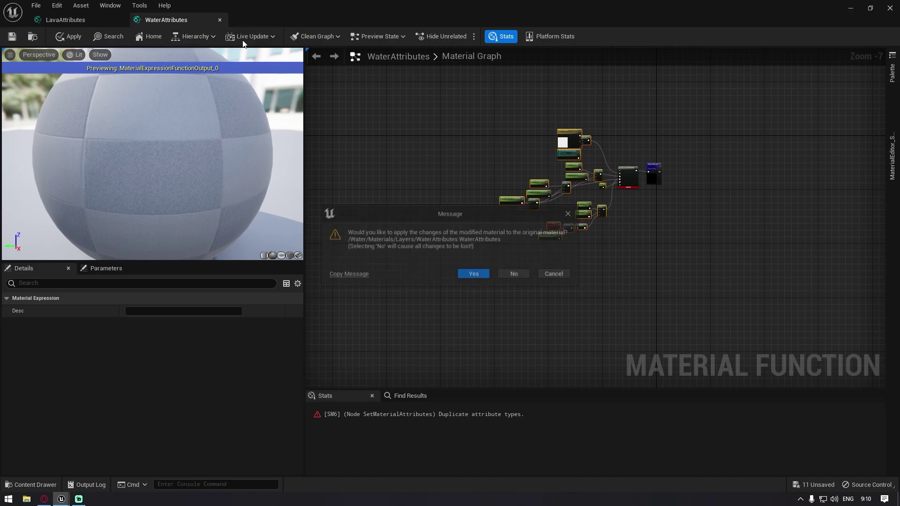
left_click(517, 274)
Step: Examine the LavaAttributes SetMaterialAttributes inputs and select the whole group of nodes that feeds them
right_click_drag(548, 260, 555, 337)
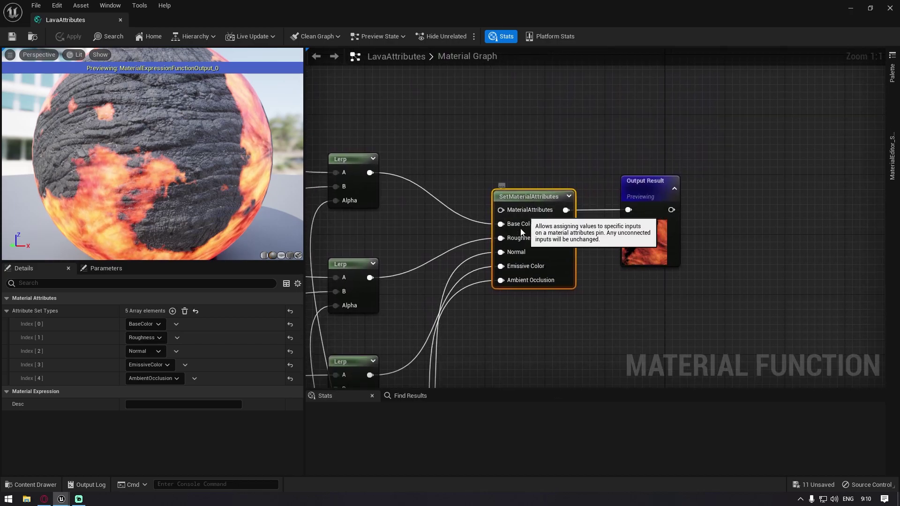
right_click_drag(426, 343, 421, 300)
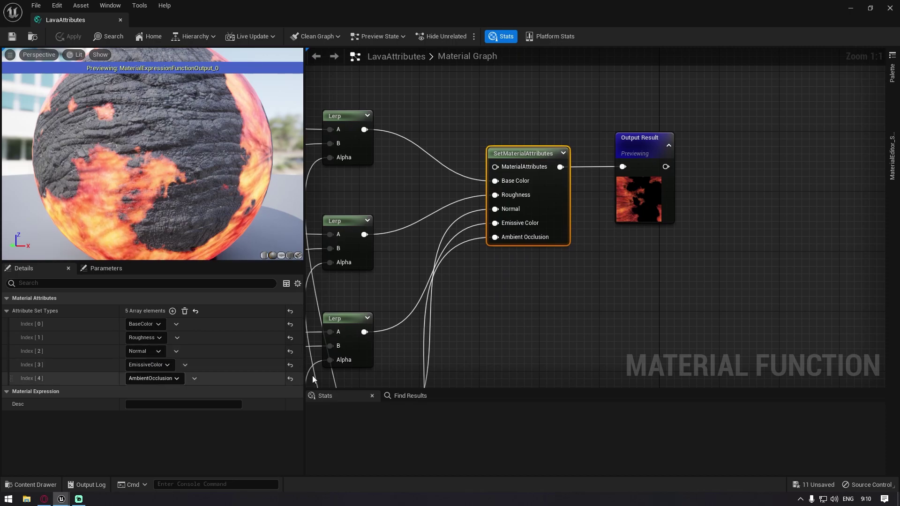
scroll(524, 248, "down", 10)
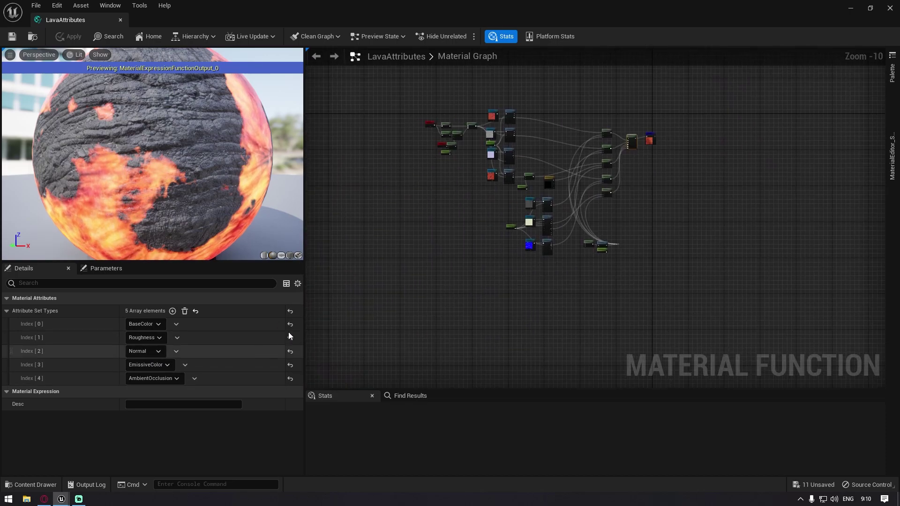
scroll(496, 212, "up", 1)
right_click_drag(496, 212, 428, 257)
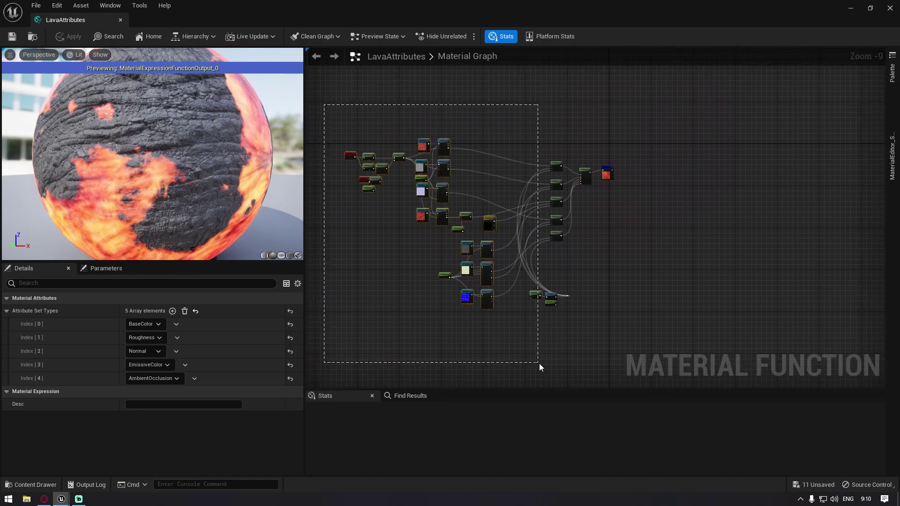
left_click_drag(565, 365, 567, 360)
scroll(417, 235, "up", 3)
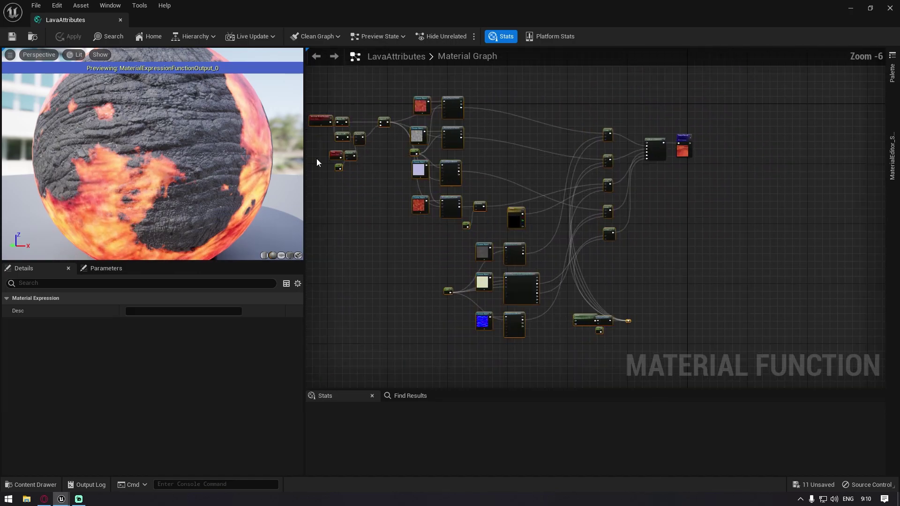
Step: Examine the panning and world-aligned texture nodes of LavaAttributes, select them as a group, and rotate the preview sphere
double_click(292, 12)
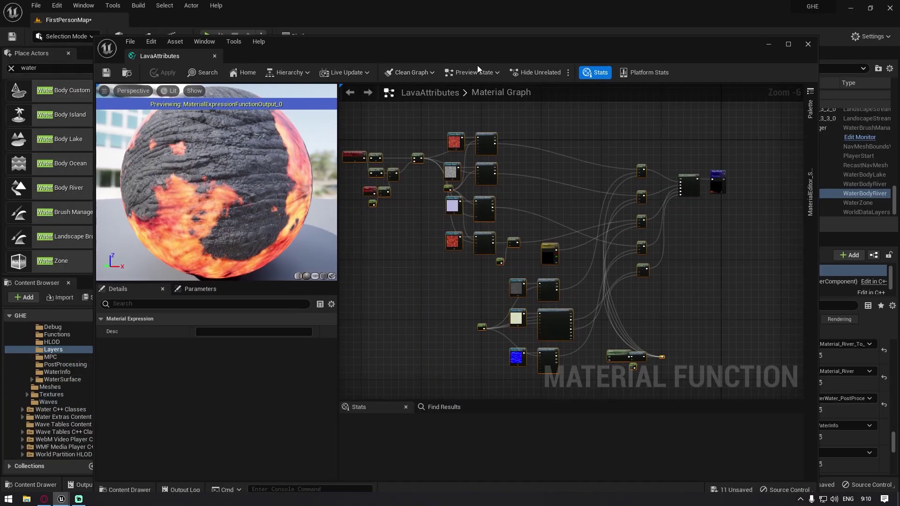
double_click(481, 49)
scroll(463, 168, "up", 3)
right_click_drag(451, 171, 768, 223)
scroll(581, 247, "down", 2)
right_click_drag(552, 232, 535, 259)
left_click(508, 233)
scroll(462, 241, "up", 2)
scroll(535, 214, "down", 1)
left_click_drag(445, 161, 702, 344)
scroll(507, 226, "up", 4)
scroll(334, 254, "down", 4)
right_click_drag(507, 226, 474, 218)
left_click_drag(123, 218, 154, 196)
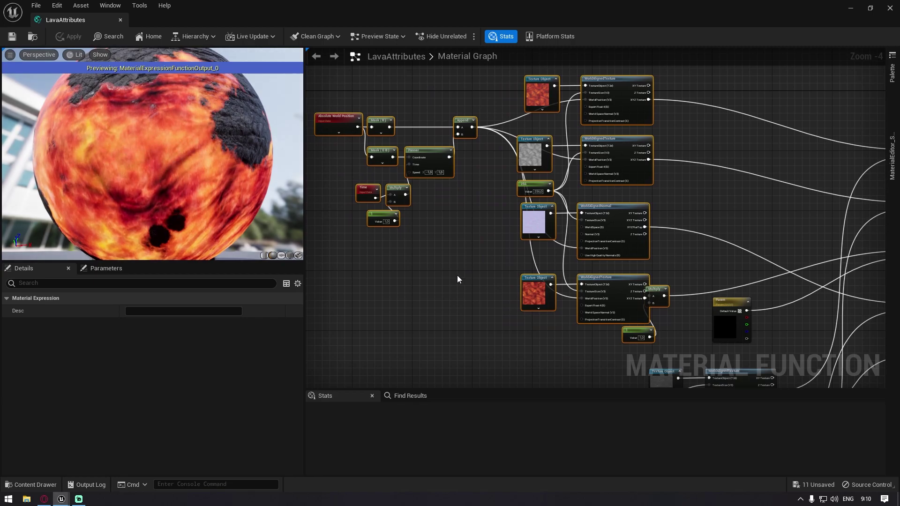
Step: Select the SetMaterialAttributes node, save the LavaAttributes function, and close its editor
right_click_drag(604, 217, 408, 217)
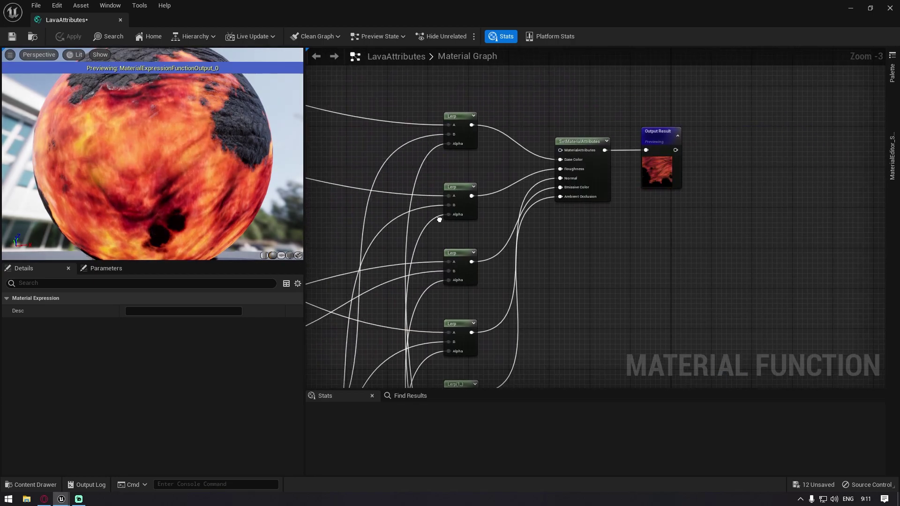
scroll(412, 209, "down", 1)
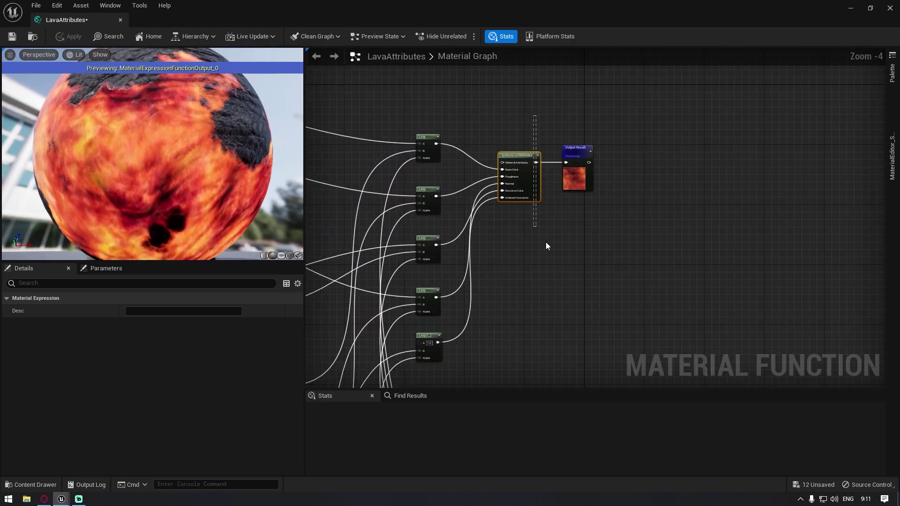
left_click_drag(551, 243, 552, 243)
scroll(553, 242, "up", 4)
scroll(425, 278, "down", 4)
right_click_drag(367, 202, 635, 176)
right_click_drag(337, 174, 546, 157)
key("ctrl+s")
scroll(567, 207, "down", 5)
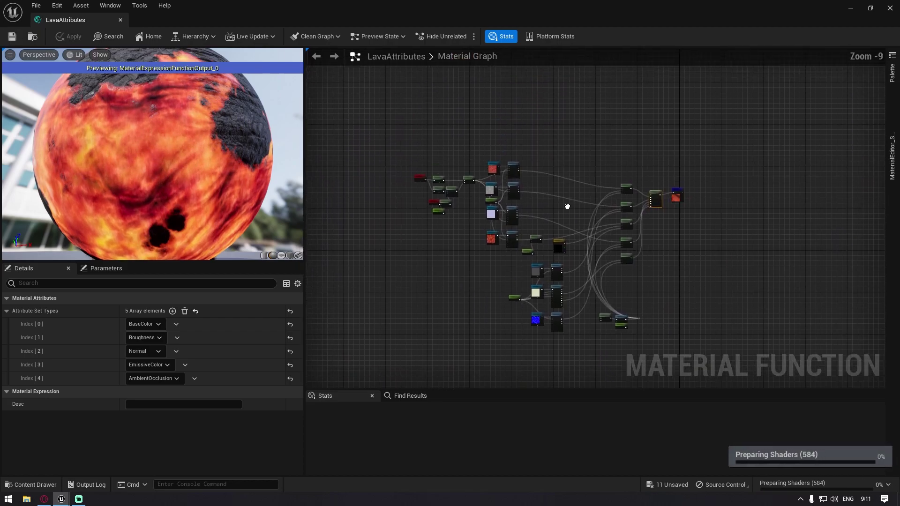
scroll(567, 206, "up", 2)
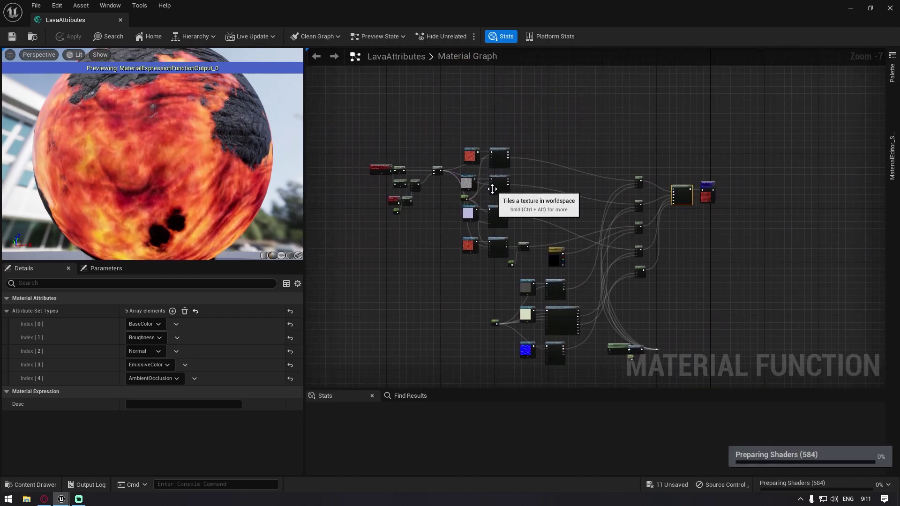
left_click(889, 9)
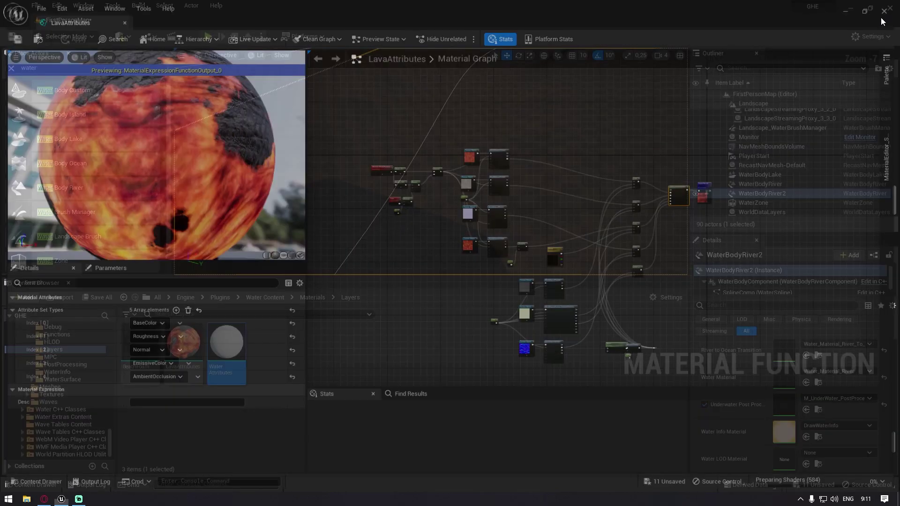
Step: Open the Water_Material_River assigned to WaterBodyRiver2, and open its parent instance Water_Material_Inst
right_click_drag(398, 267, 398, 256)
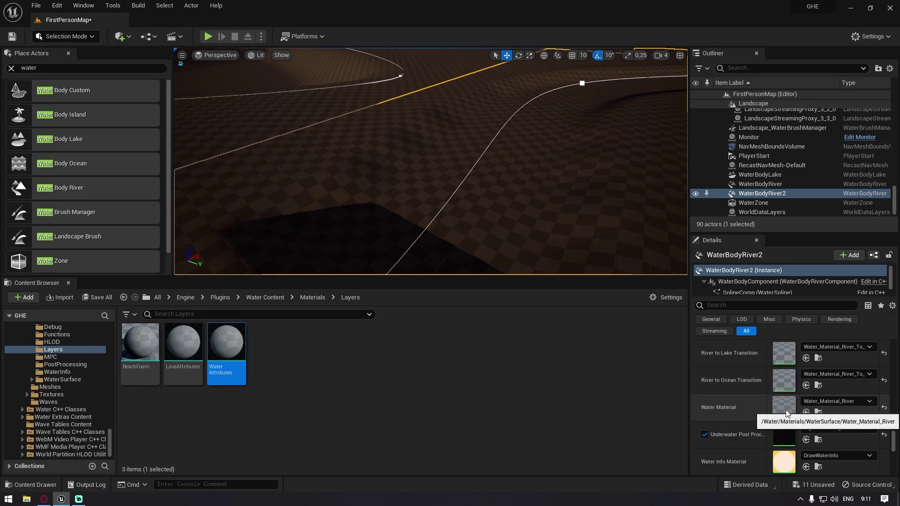
double_click(785, 409)
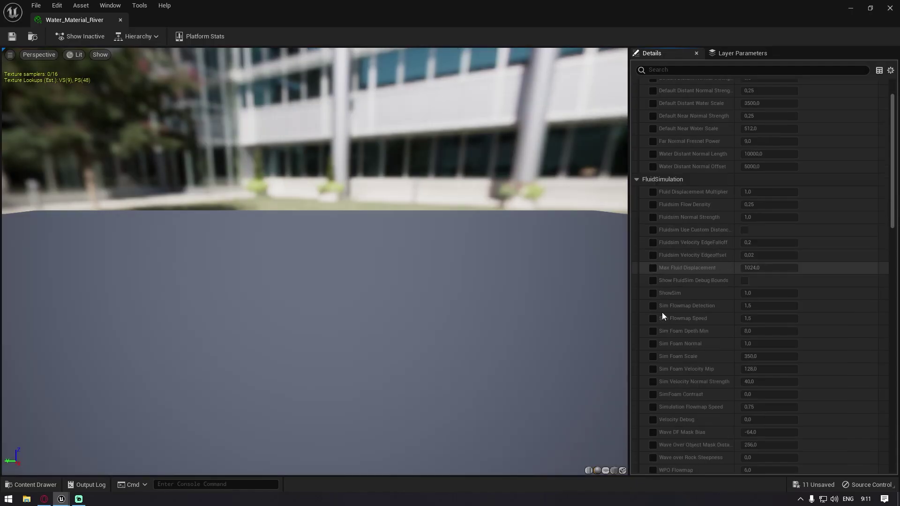
scroll(692, 331, "down", 15)
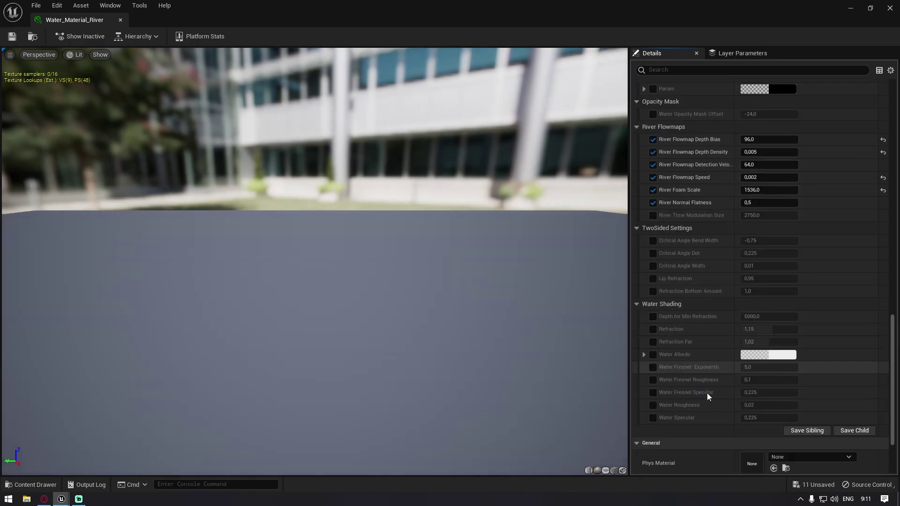
double_click(762, 365)
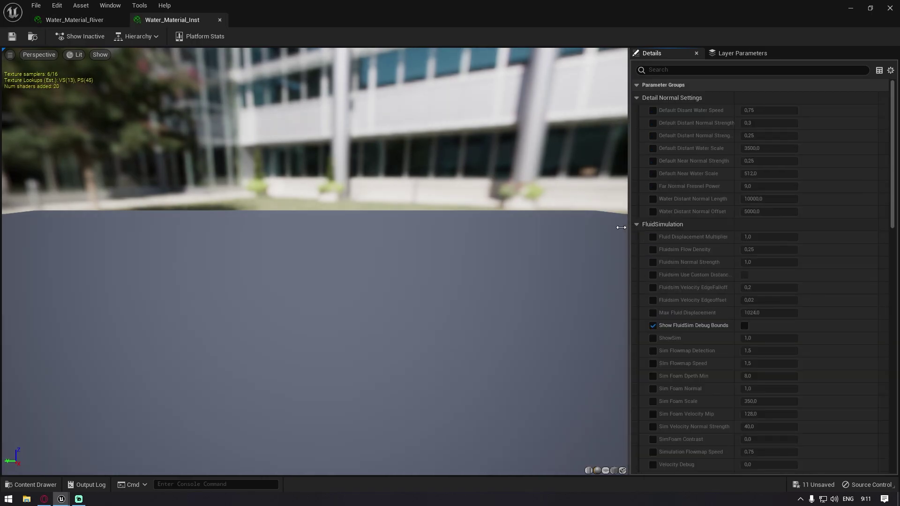
Step: Find the Parent setting of Water_Material_Inst and search the available parent materials for "water"
scroll(683, 279, "down", 10)
scroll(687, 279, "down", 15)
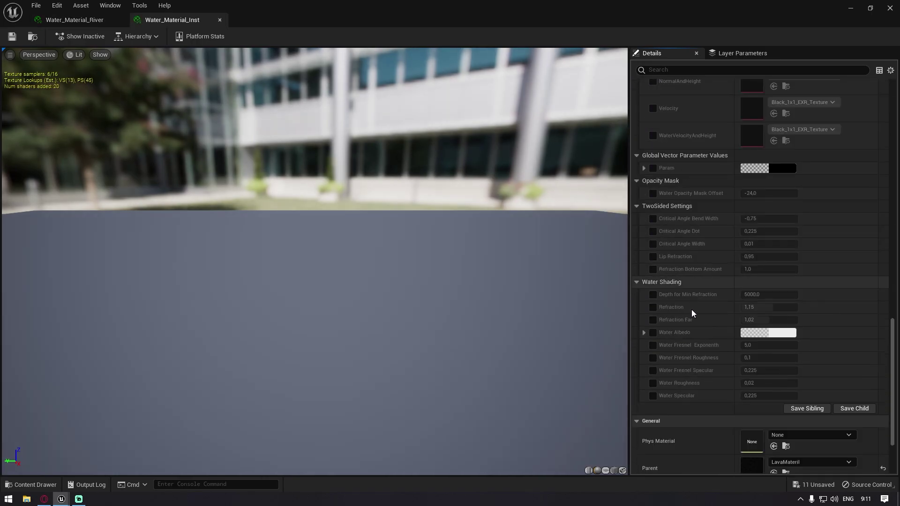
left_click(793, 363)
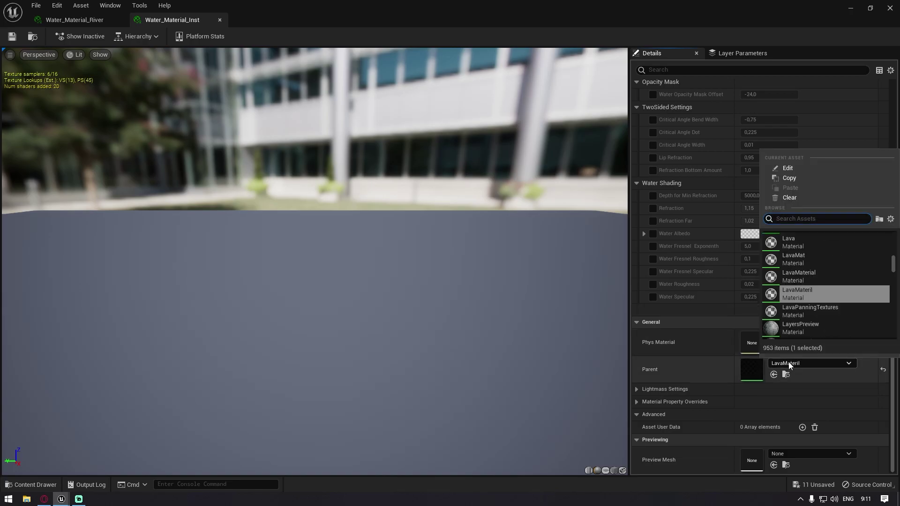
type("water")
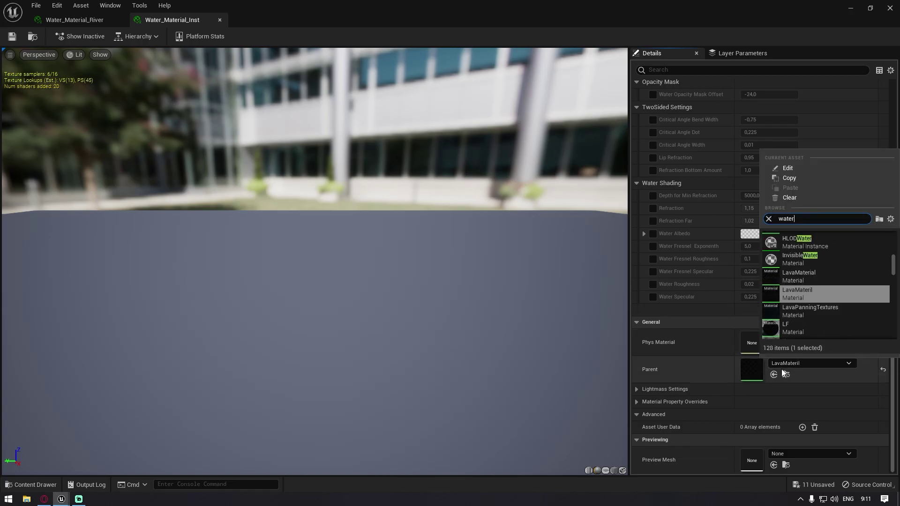
Step: Locate the assigned parent material LavaMateril in the WaterSurface content folder and open it in the material editor
left_click(789, 374)
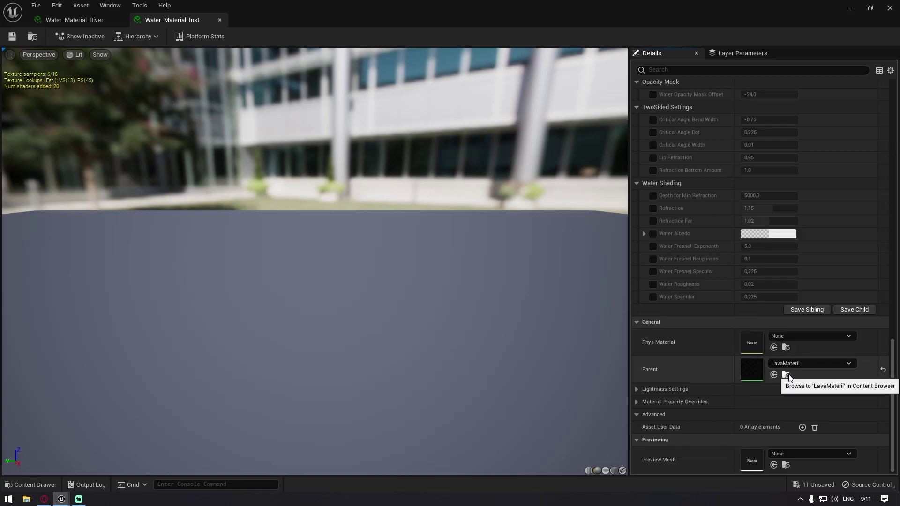
left_click(851, 9)
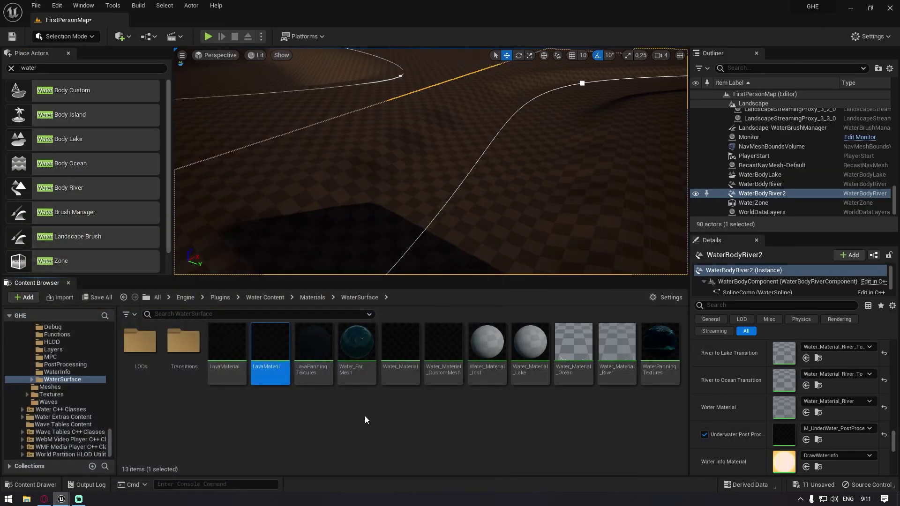
left_click(401, 368)
left_click(263, 361)
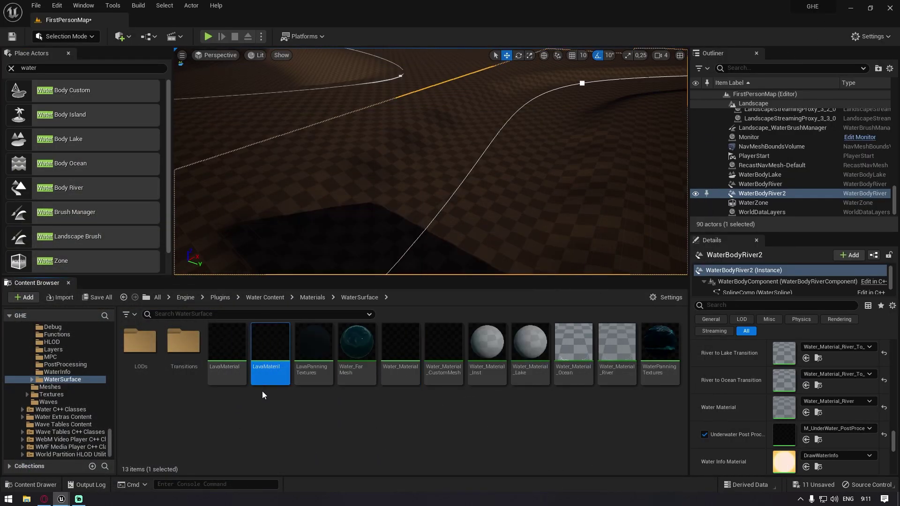
double_click(277, 347)
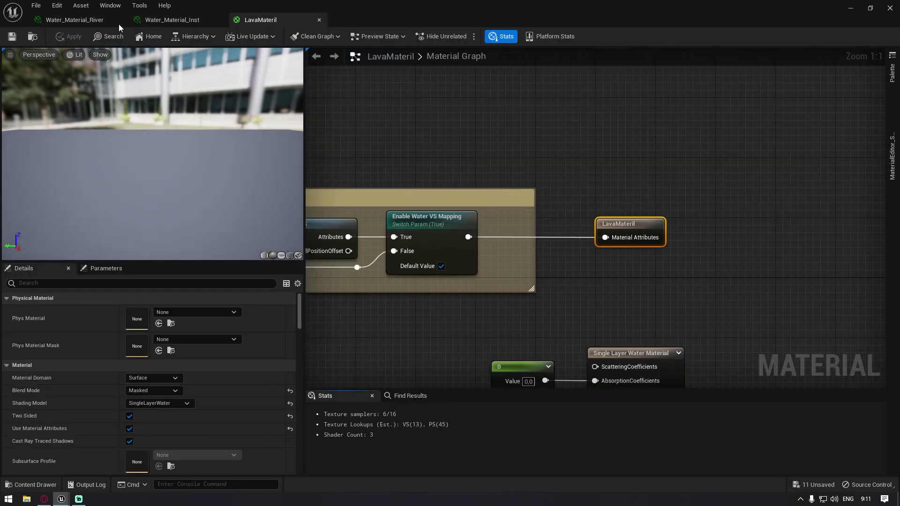
Step: Go back to Water_Material_Inst and search its parent material choices for "water" again, keeping LavaMateril assigned
left_click(172, 20)
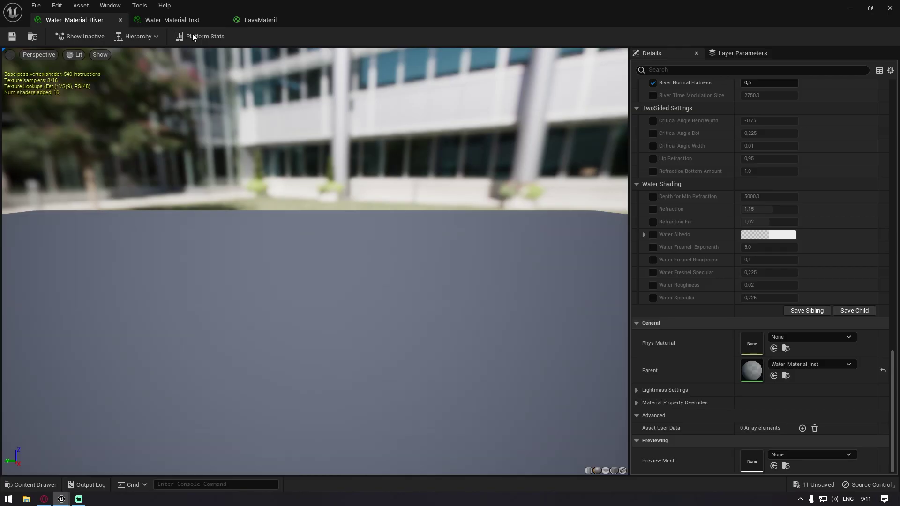
left_click(773, 375)
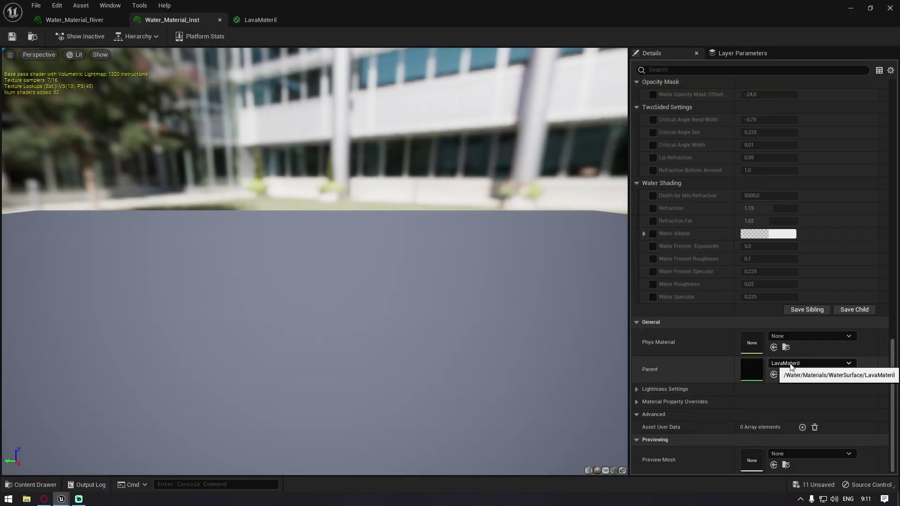
left_click(790, 365)
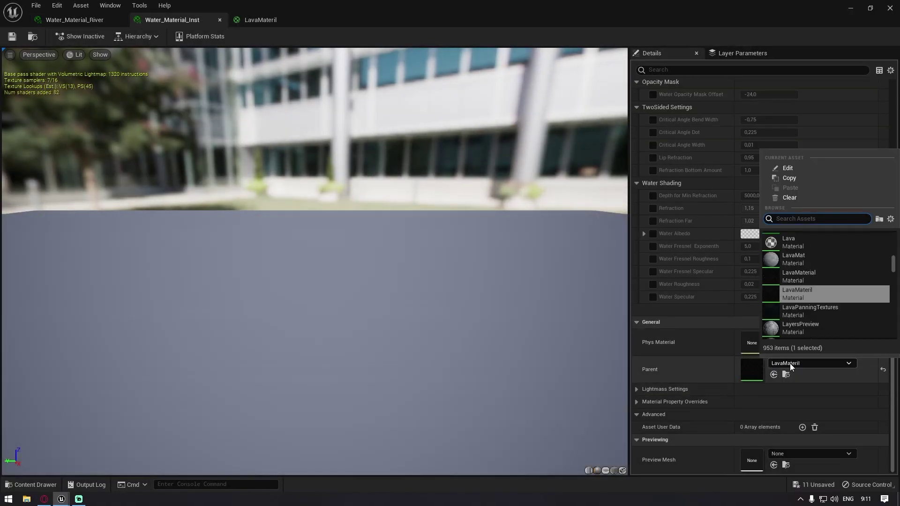
type("water")
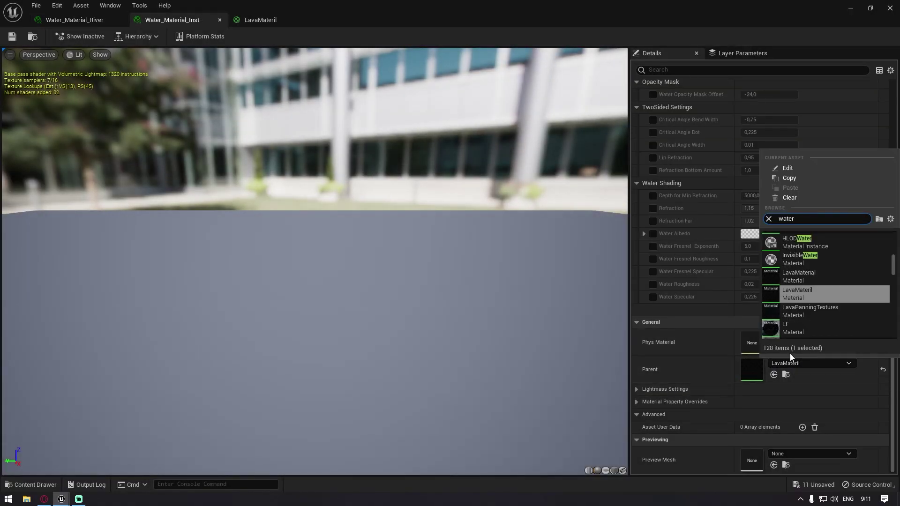
left_click(335, 9)
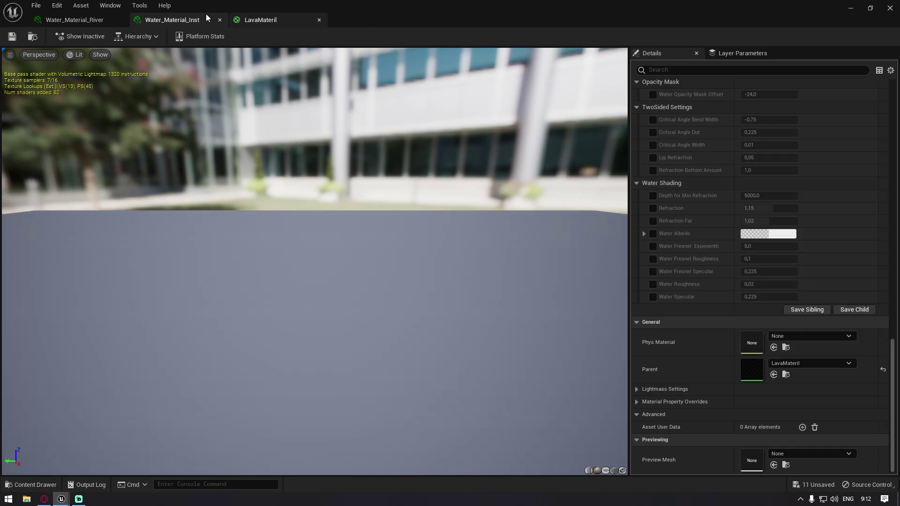
Step: Close the Water_Material_Inst and Water_Material_River editors, and open the original Water_Material from the WaterSurface folder
middle_click(165, 19)
middle_click(85, 24)
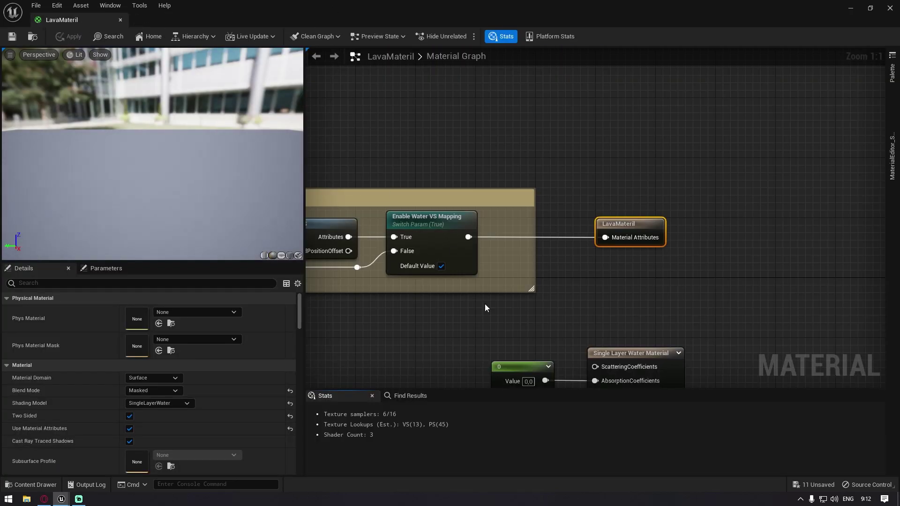
left_click(848, 9)
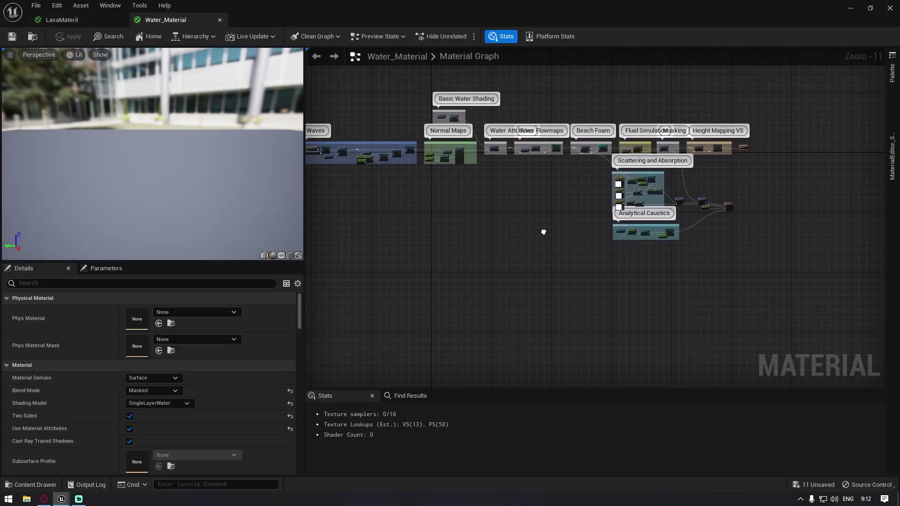
Step: Examine the overall LavaMateril graph, from its Normal Maps group to the material output
left_click(113, 21)
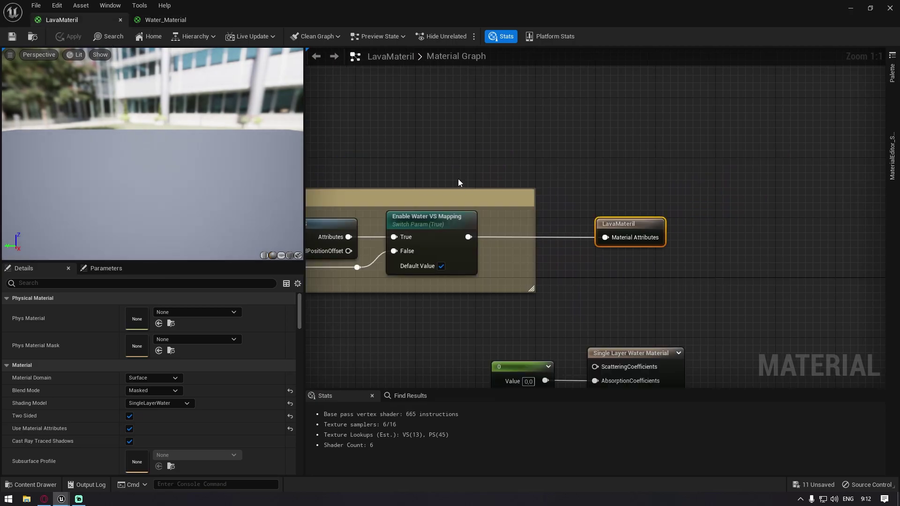
scroll(457, 179, "down", 10)
right_click_drag(358, 264, 660, 255)
scroll(754, 230, "up", 7)
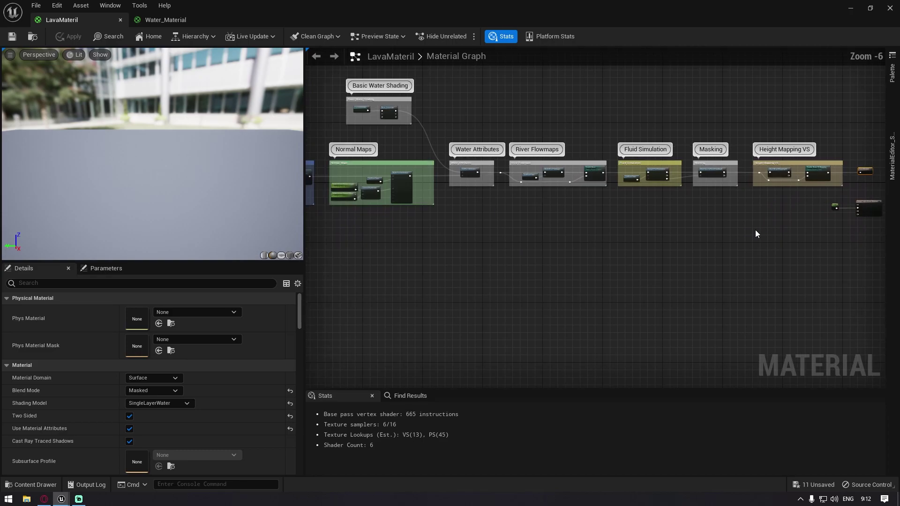
Step: Examine the Water_Material graph for comparison and select its Scattering and Absorption and Analytical Caustics groups with their connecting nodes
left_click(154, 19)
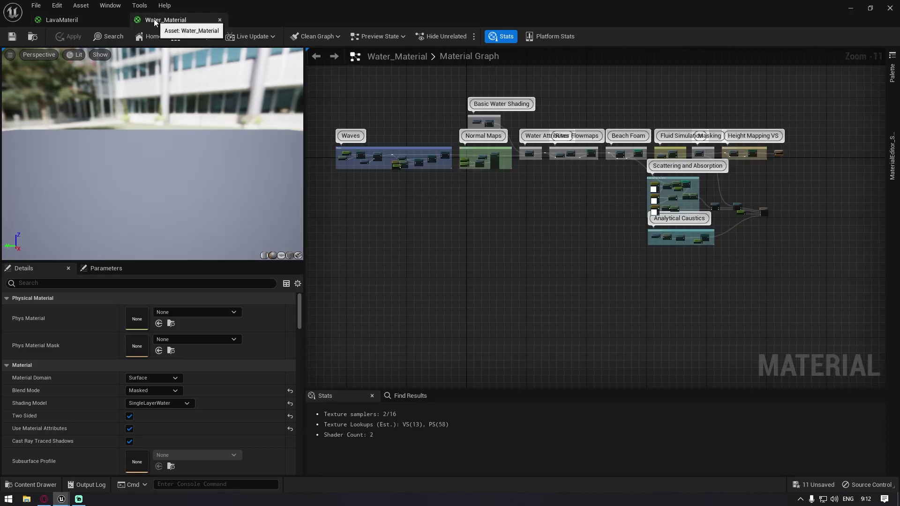
scroll(668, 209, "up", 7)
right_click_drag(668, 209, 647, 197)
scroll(647, 197, "down", 6)
scroll(507, 213, "up", 5)
right_click_drag(507, 212, 546, 227)
scroll(545, 226, "down", 1)
left_click_drag(373, 121, 725, 331)
Step: In LavaMateril, select the constant feeding AbsorptionCoefficients and examine its connection to the Single Layer Water Material node
left_click(85, 19)
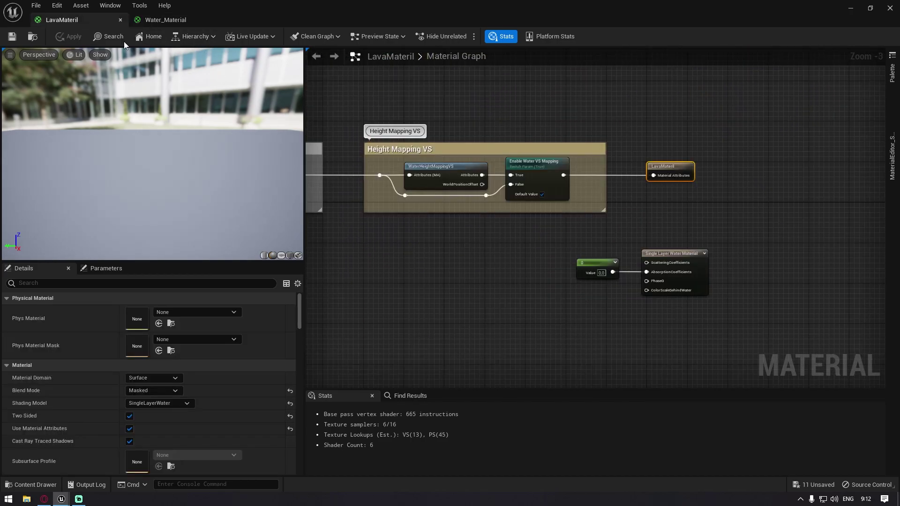
right_click_drag(496, 223, 525, 159)
scroll(656, 182, "up", 3)
right_click_drag(657, 177, 524, 164)
left_click_drag(437, 176, 490, 268)
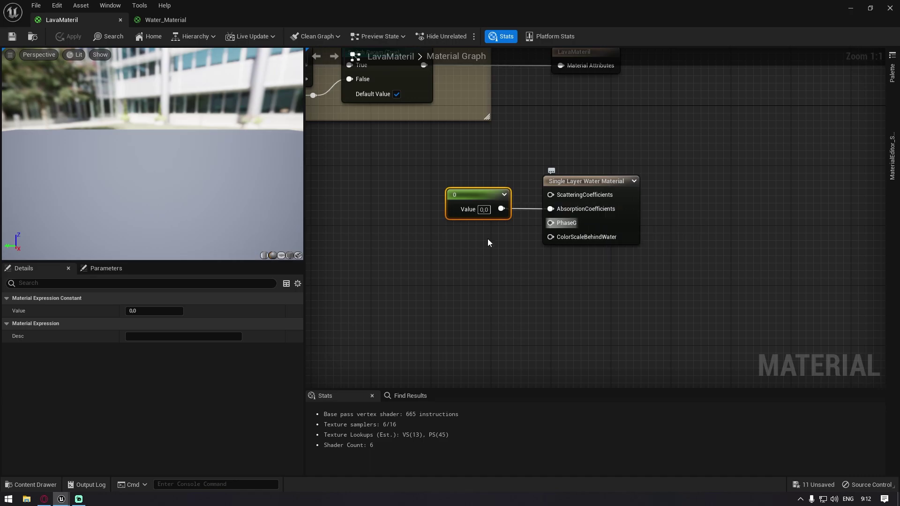
right_click_drag(415, 258, 458, 259)
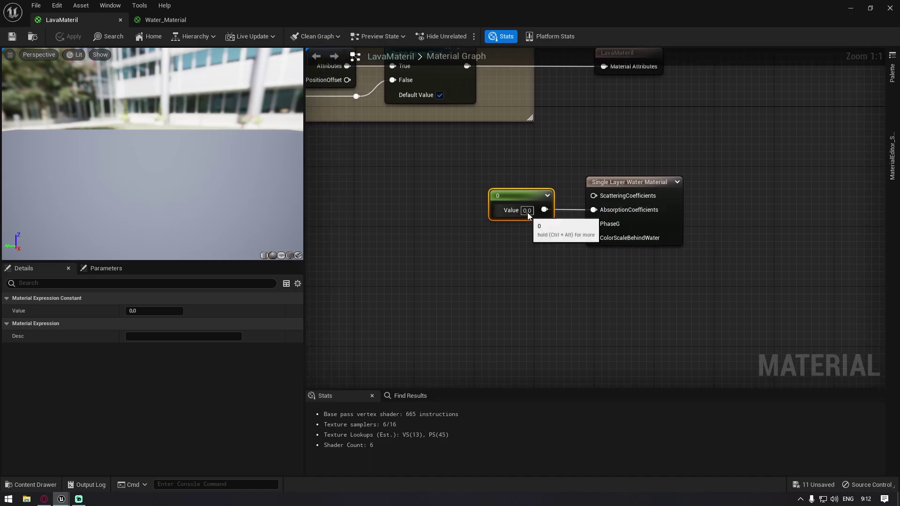
right_click_drag(441, 193, 401, 205)
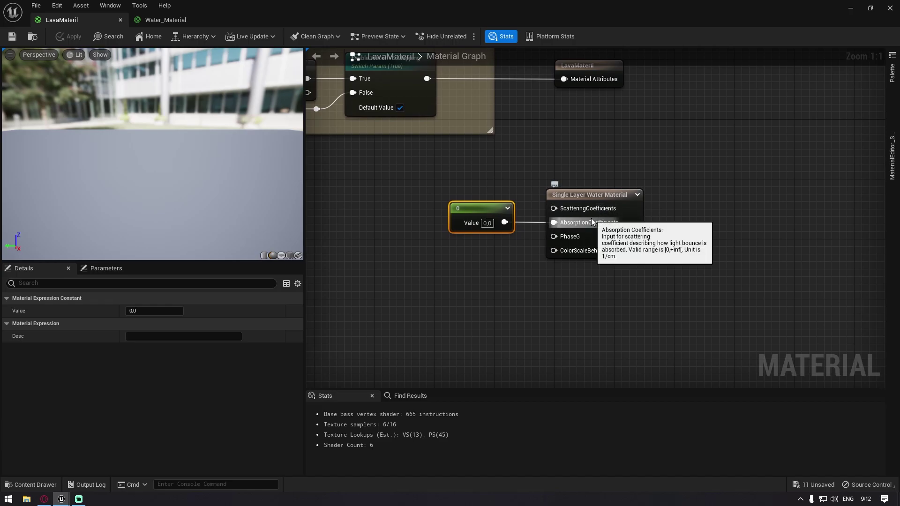
Step: Examine how Water_Material's Scattering and Absorption and Analytical Caustics groups connect to its water output, and review the Height Mapping VS group
left_click(165, 20)
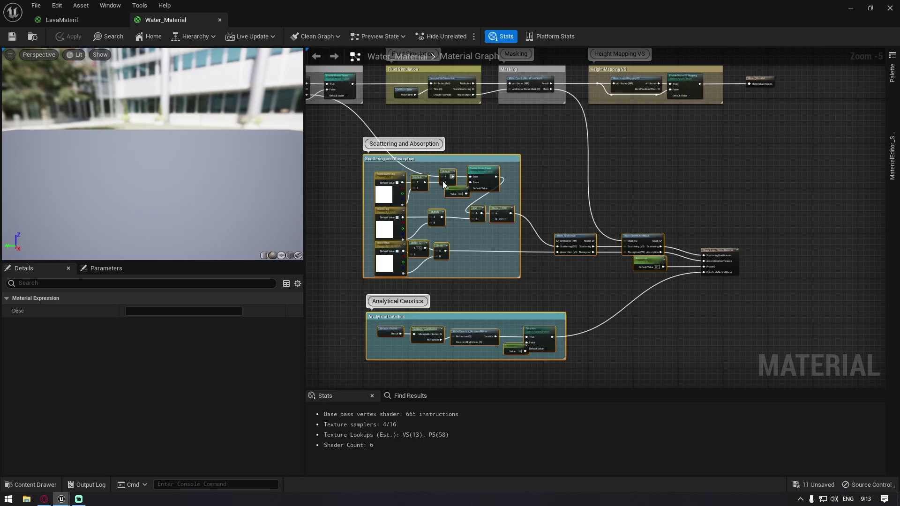
right_click_drag(545, 197, 611, 178)
right_click_drag(607, 134, 466, 317)
scroll(576, 202, "up", 3)
scroll(657, 256, "up", 2)
right_click_drag(657, 256, 551, 268)
scroll(552, 268, "down", 6)
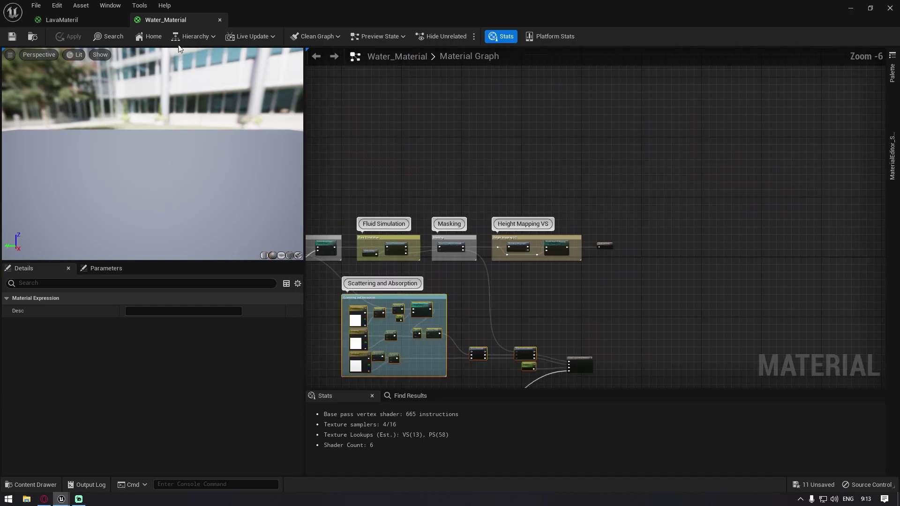
right_click_drag(435, 179, 601, 80)
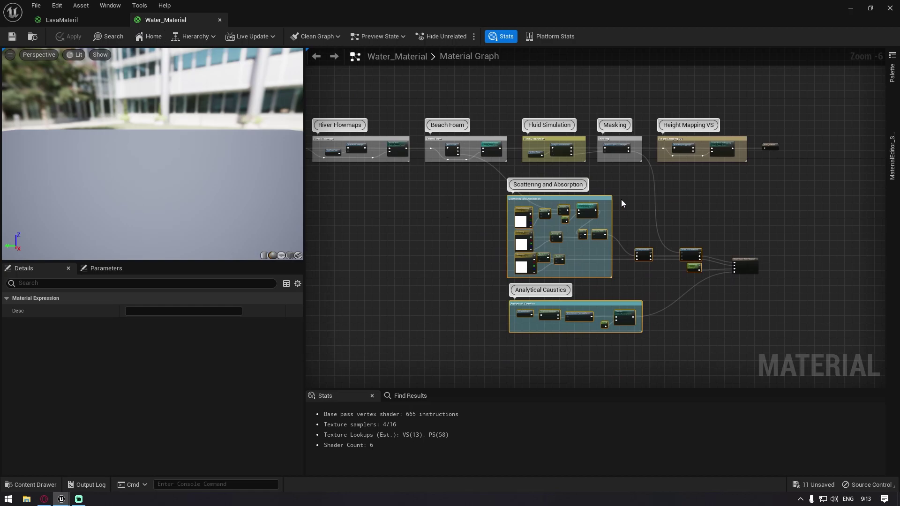
right_click_drag(629, 208, 654, 224)
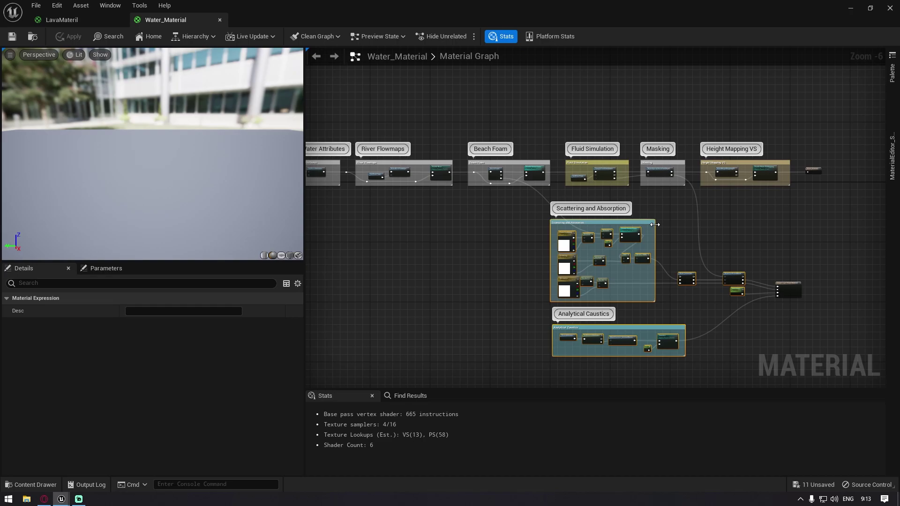
scroll(750, 220, "up", 5)
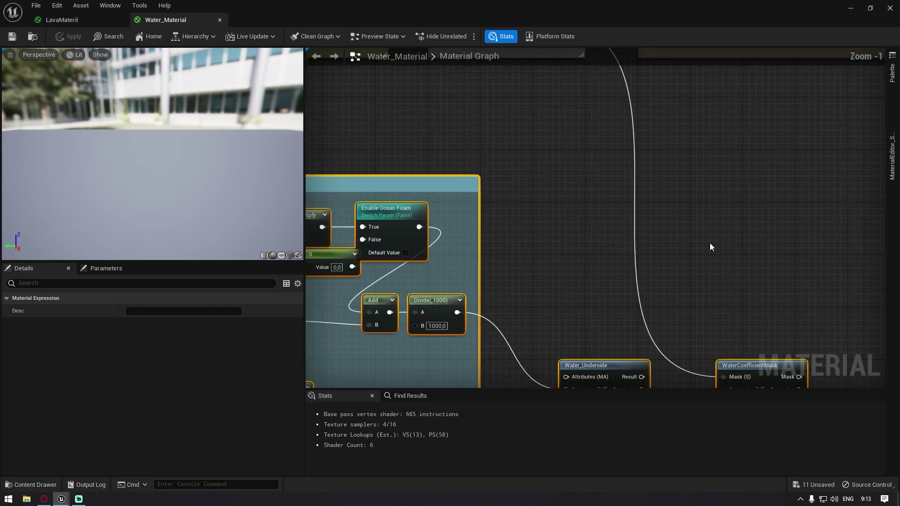
right_click_drag(457, 215, 493, 254)
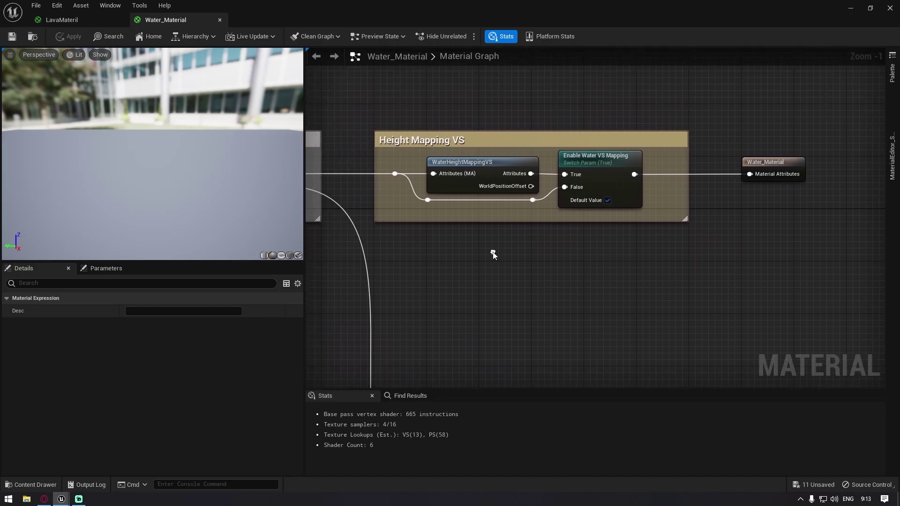
Step: Select the whole Height Mapping VS group in Water_Material to point out its nodes, and clear the selection
left_click_drag(388, 83, 736, 315)
left_click(713, 291)
left_click(396, 123)
left_click_drag(725, 299, 387, 123)
right_click_drag(388, 124, 436, 136)
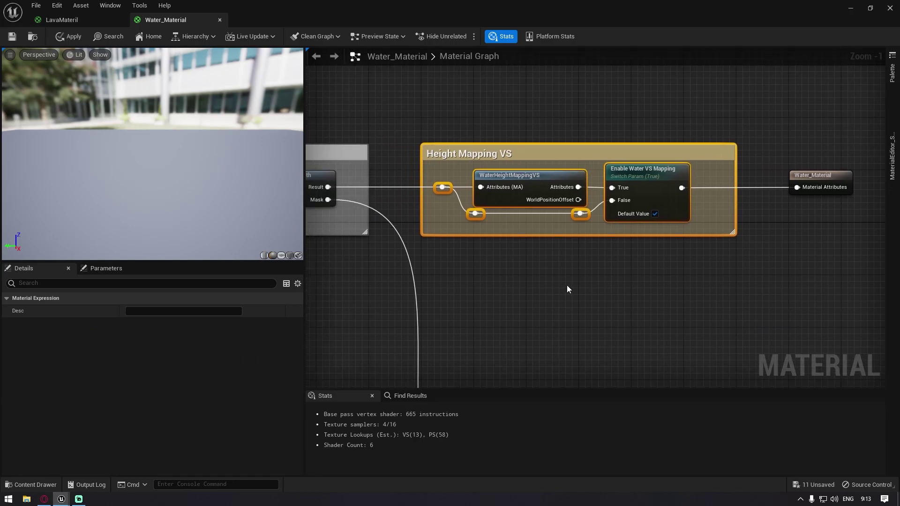
left_click(592, 275)
scroll(529, 242, "down", 1)
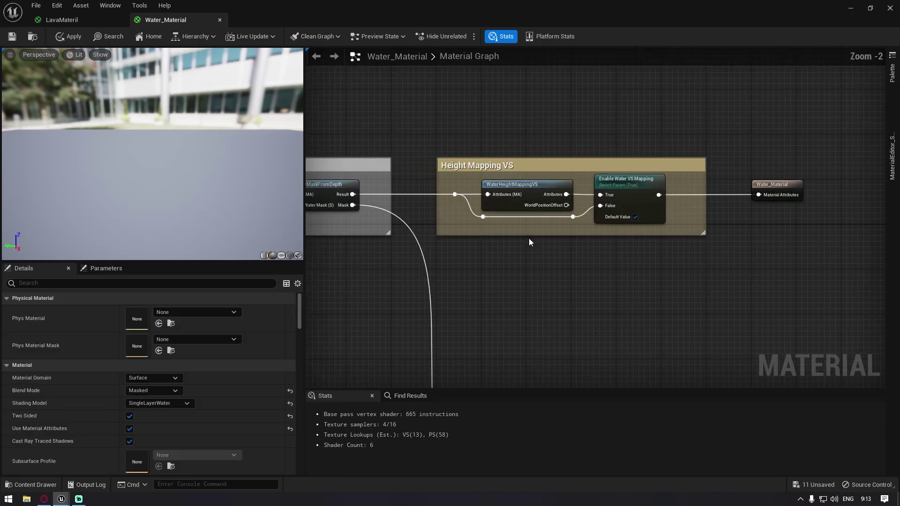
scroll(529, 242, "down", 2)
Step: Examine LavaMateril's Height Mapping VS, Masking and Fluid Simulation groups, and select the WaterOpacityMaskFromDepth node
left_click(61, 19)
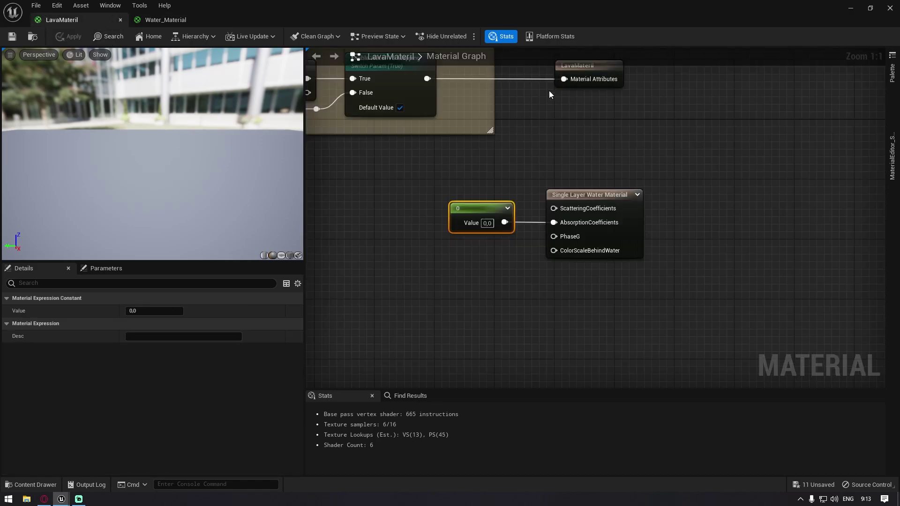
right_click_drag(549, 93, 527, 149)
scroll(500, 139, "down", 2)
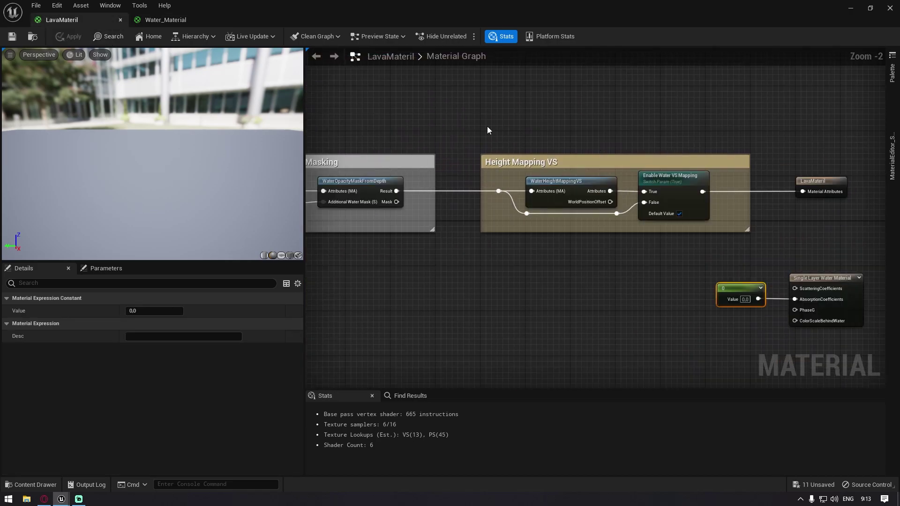
right_click_drag(389, 120, 646, 153)
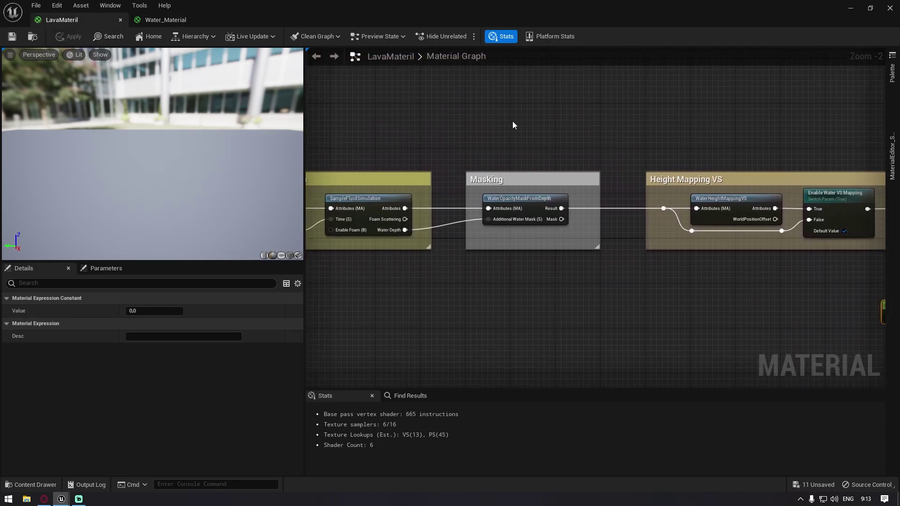
right_click_drag(511, 121, 709, 138)
scroll(654, 227, "up", 2)
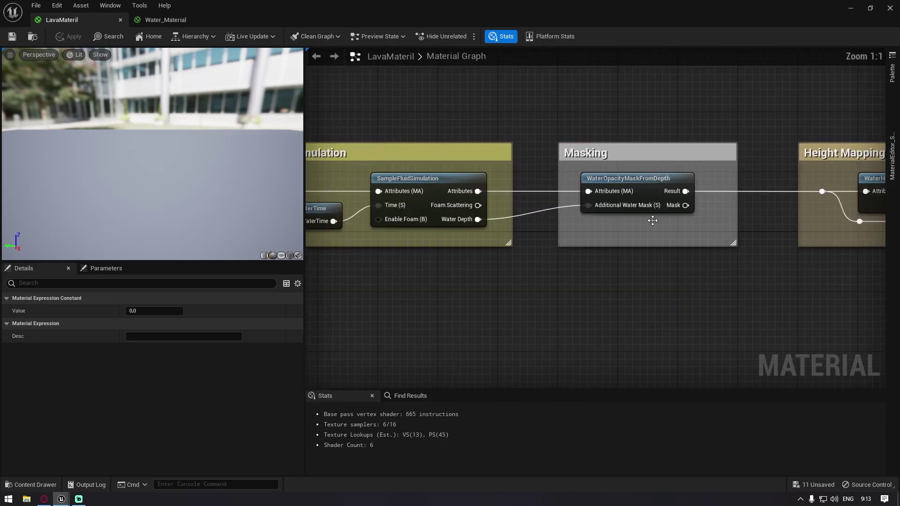
left_click(631, 198)
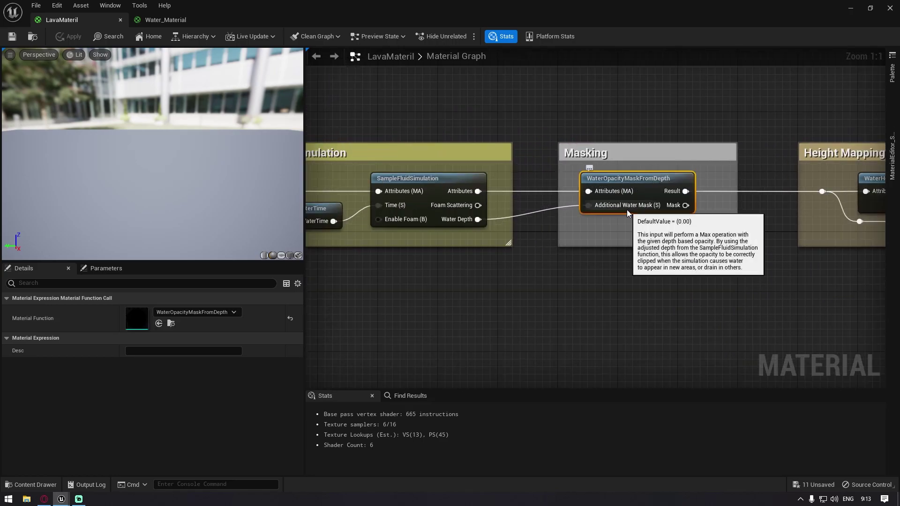
right_click_drag(553, 257, 684, 266)
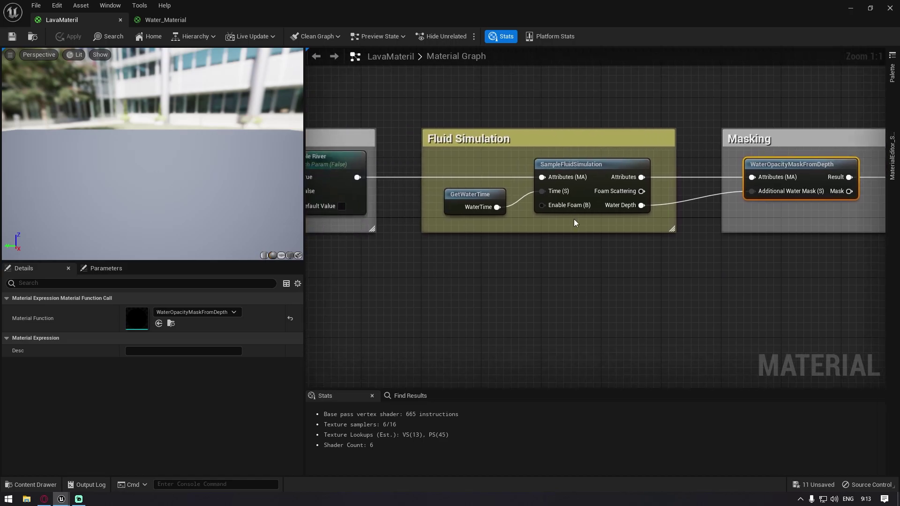
Step: Open the WaterOpacityMaskFromDepth function, examine its node network, close it and return to LavaMateril
double_click(137, 323)
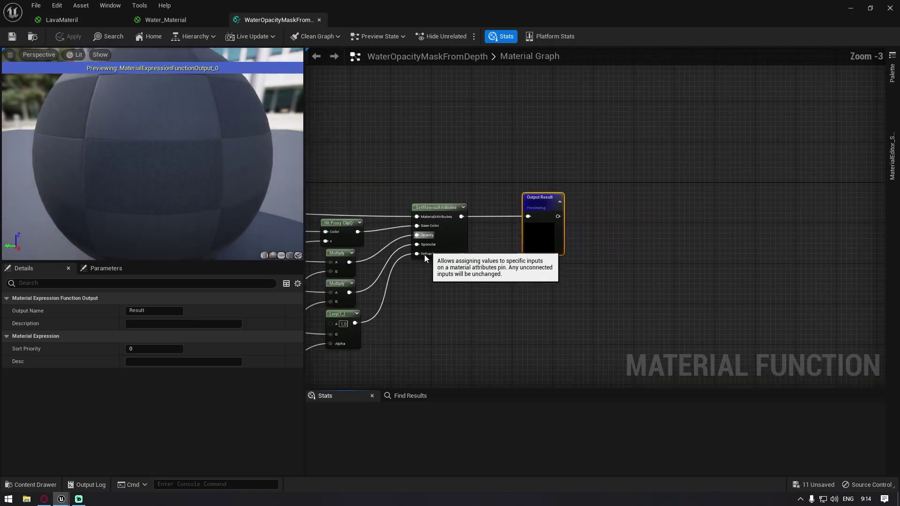
right_click_drag(421, 282, 731, 107)
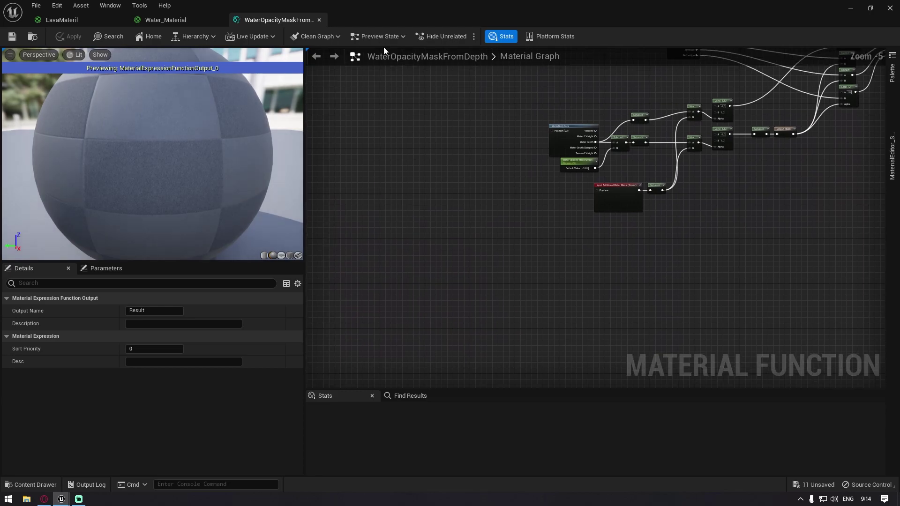
middle_click(265, 22)
right_click_drag(488, 217, 668, 234)
left_click(88, 19)
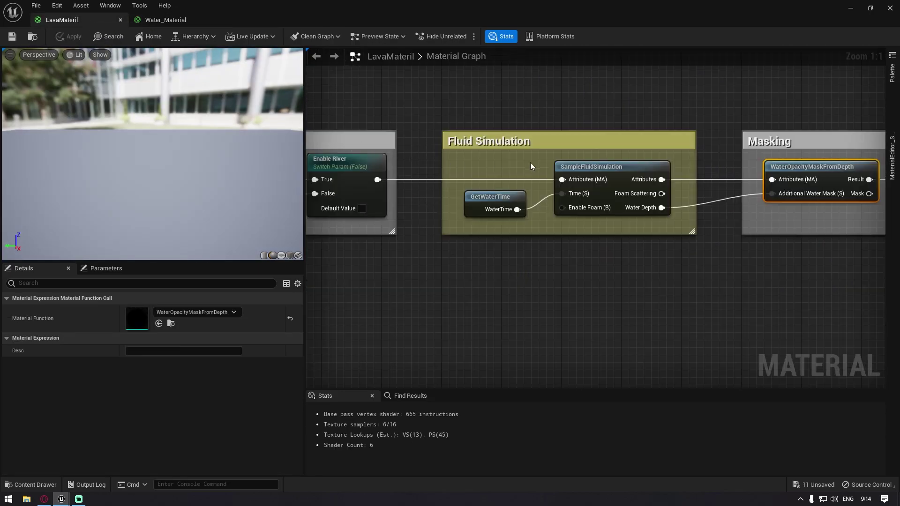
Step: Compare LavaMateril with Water_Material, selecting Water_Material's Beach Foam group to point it out and clearing the selection
right_click_drag(414, 273, 499, 273)
right_click_drag(334, 281, 530, 295)
scroll(530, 295, "down", 3)
right_click_drag(410, 255, 507, 248)
left_click(170, 19)
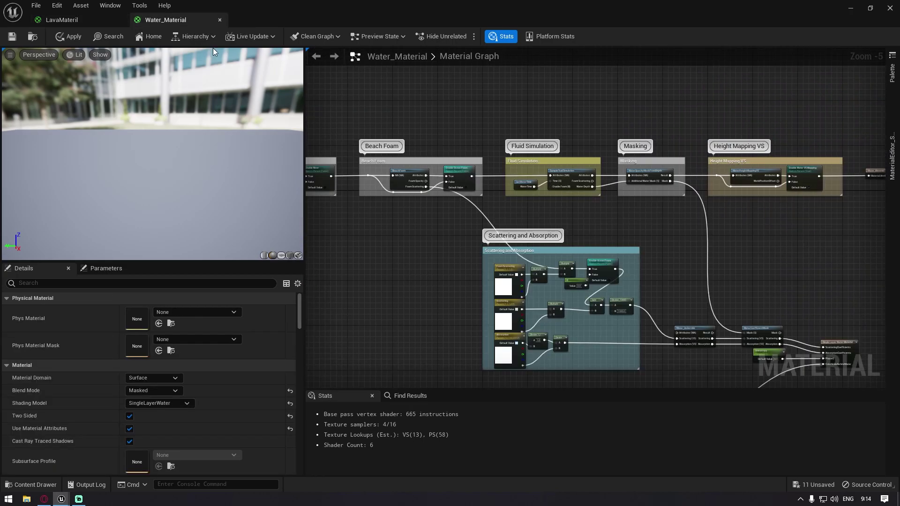
right_click_drag(394, 182, 572, 211)
scroll(520, 172, "up", 4)
left_click_drag(567, 150, 787, 319)
right_click_drag(721, 325, 626, 276)
left_click_drag(735, 283, 479, 100)
right_click_drag(472, 207, 404, 139)
left_click_drag(330, 125, 489, 220)
left_click(429, 247)
Step: Review the River Flowmaps group in Water_Material and open the SetWaveAttributes function from LavaMateril's Water Attributes group
right_click_drag(663, 193, 490, 203)
right_click_drag(431, 221, 813, 191)
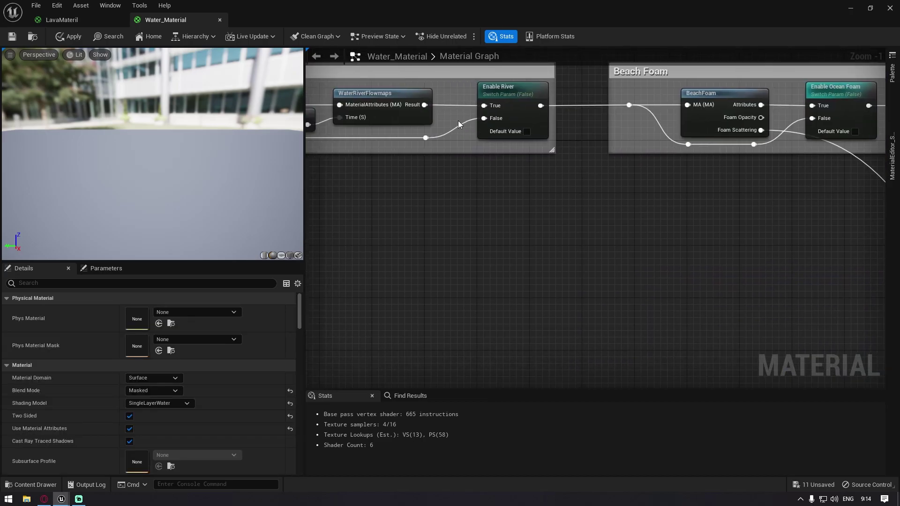
right_click_drag(508, 150, 618, 199)
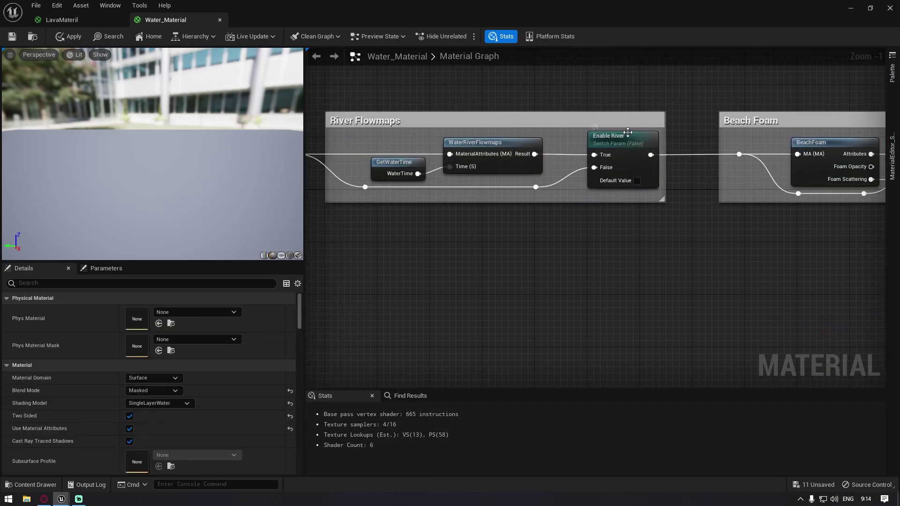
left_click(65, 20)
right_click_drag(449, 158, 474, 202)
scroll(439, 210, "up", 1)
scroll(412, 156, "down", 3)
right_click_drag(412, 157, 679, 138)
scroll(723, 147, "up", 3)
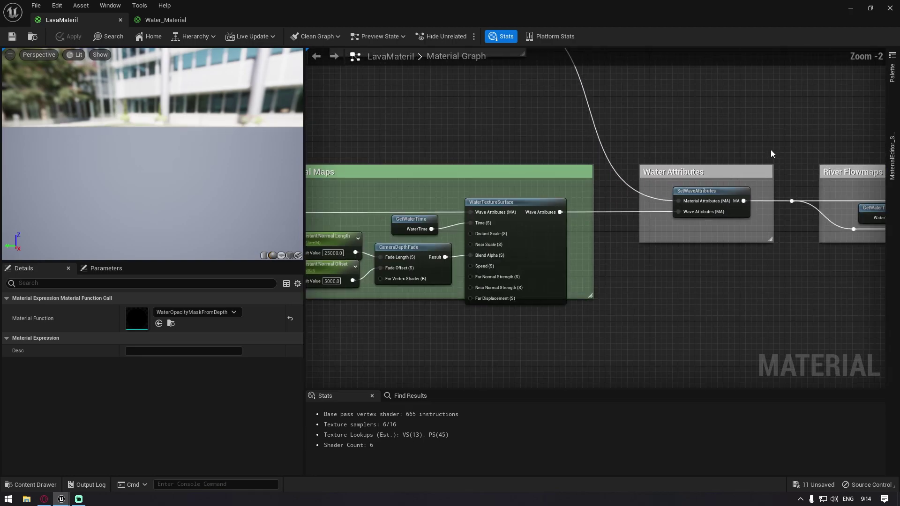
double_click(698, 192)
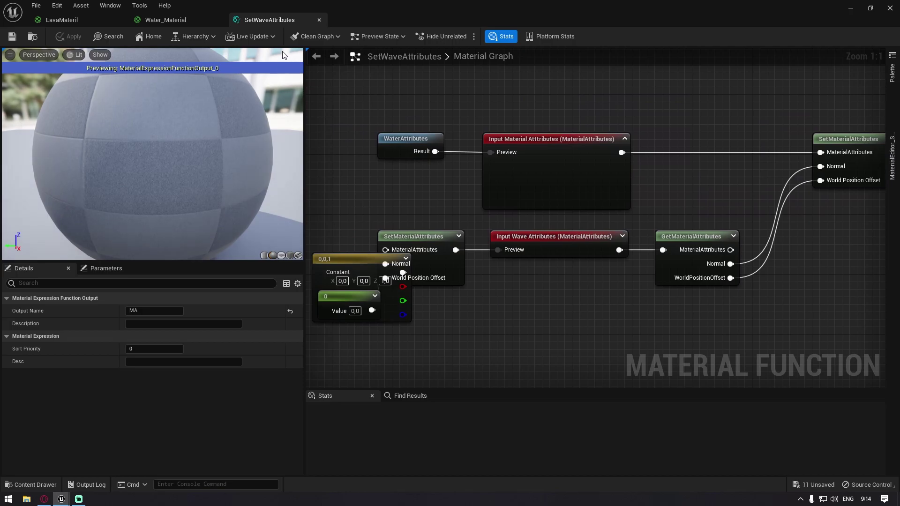
Step: Examine Water_Material's node chain from the River Flowmaps group back to the start of the Waves group
left_click(152, 22)
right_click_drag(530, 195, 496, 200)
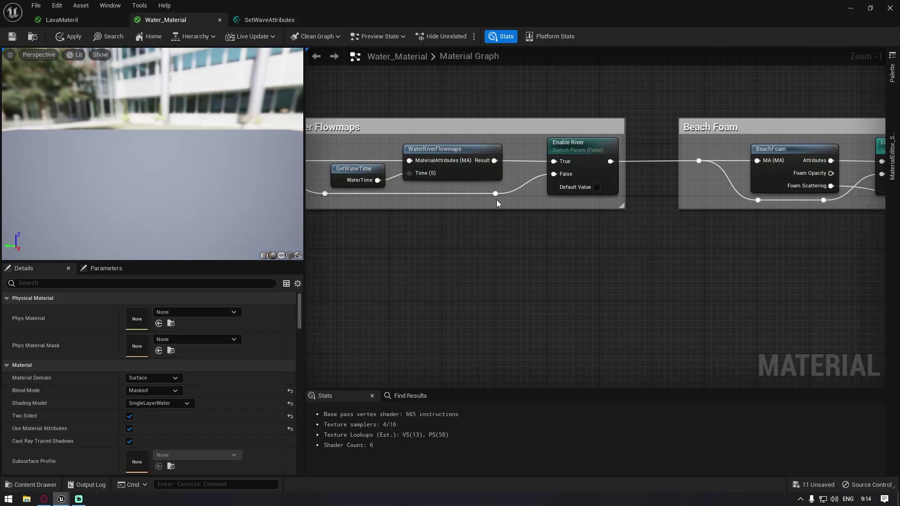
right_click_drag(455, 234, 628, 240)
right_click_drag(406, 222, 580, 205)
right_click_drag(502, 241, 640, 226)
scroll(641, 226, "down", 3)
right_click_drag(586, 251, 763, 260)
right_click_drag(339, 182, 588, 161)
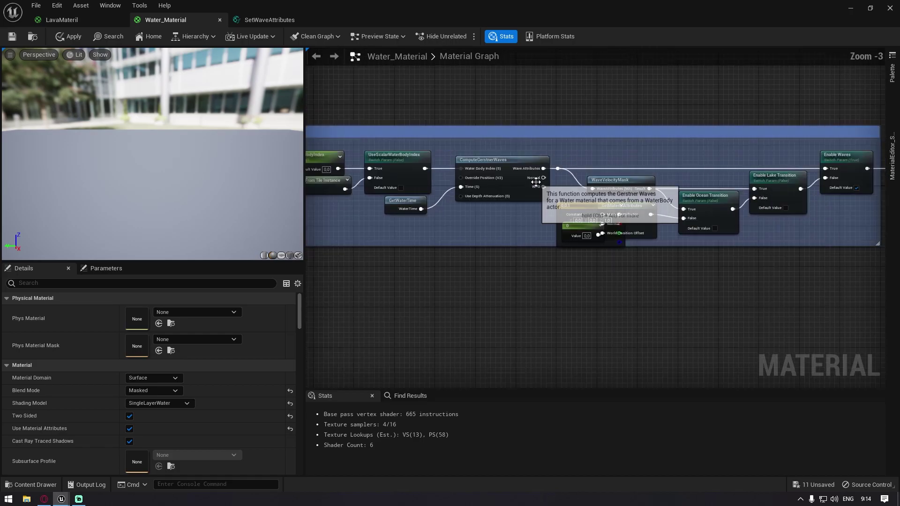
right_click_drag(597, 240, 665, 240)
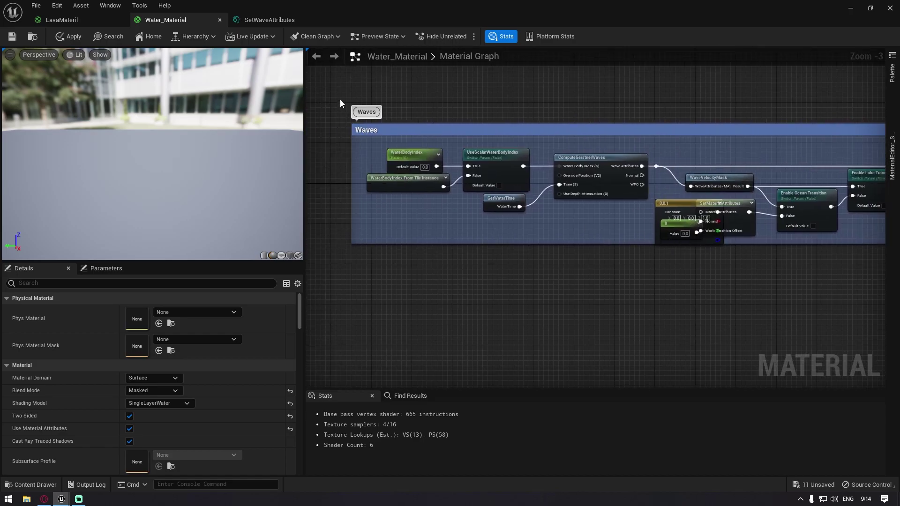
Step: Select both ends of the Waves group to point out its nodes, clear the selection, and select the group's GetWaterTime node
left_click_drag(340, 101, 645, 292)
left_click(344, 74)
right_click_drag(786, 288, 487, 235)
left_click(487, 236)
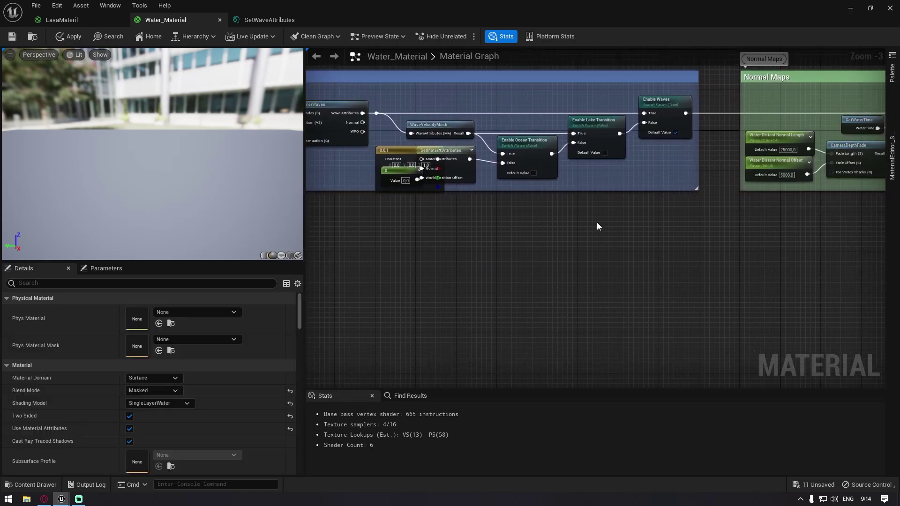
right_click_drag(652, 159, 604, 177)
left_click_drag(659, 239, 332, 100)
left_click(420, 88)
right_click_drag(419, 92, 732, 89)
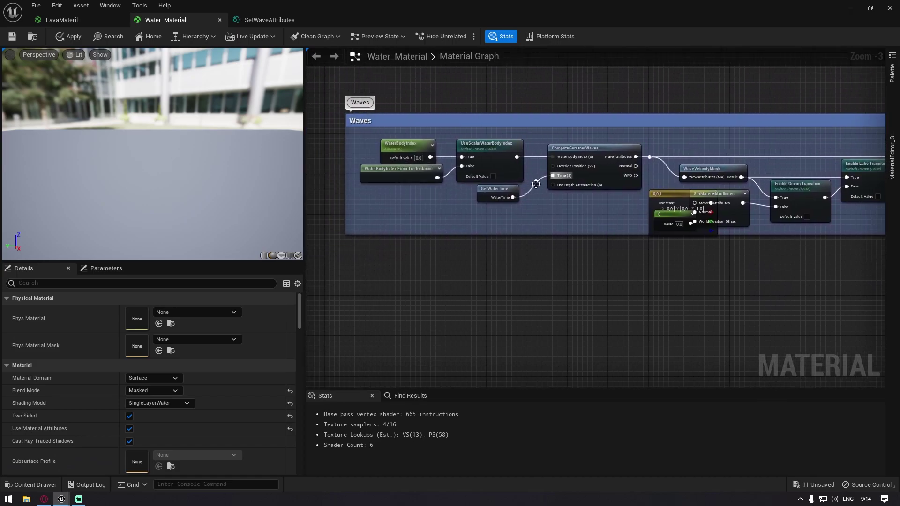
left_click(506, 190)
Step: Examine Water_Material's Normal Maps and Water Attributes groups, and its Scattering and Absorption and Analytical Caustics groups
right_click_drag(659, 273, 327, 276)
right_click_drag(623, 216, 432, 249)
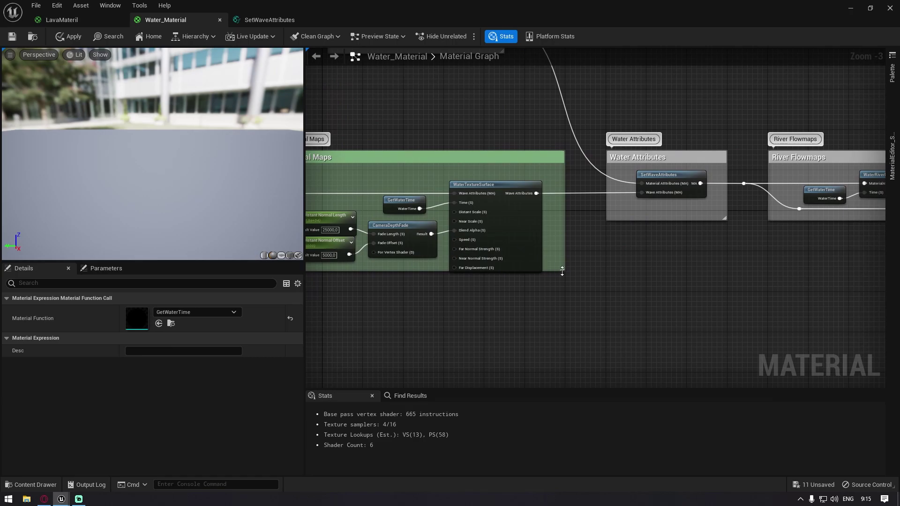
right_click_drag(596, 302, 366, 285)
scroll(602, 276, "down", 3)
right_click_drag(562, 277, 400, 171)
scroll(468, 235, "up", 3)
right_click_drag(673, 220, 609, 174)
scroll(428, 196, "down", 3)
scroll(591, 173, "up", 2)
scroll(592, 177, "down", 1)
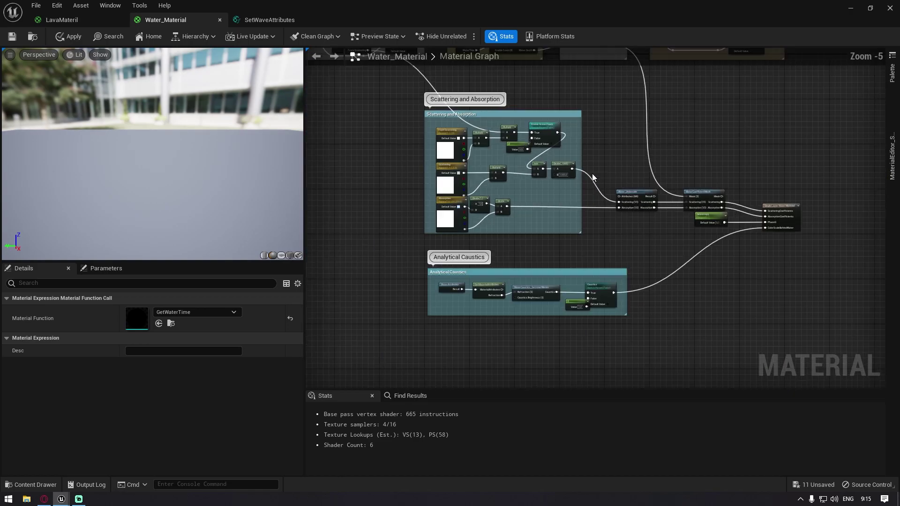
Step: Review the whole LavaMateril graph and select the LavaAttributes node in the Basic Water Shading group
left_click(61, 19)
scroll(403, 153, "down", 5)
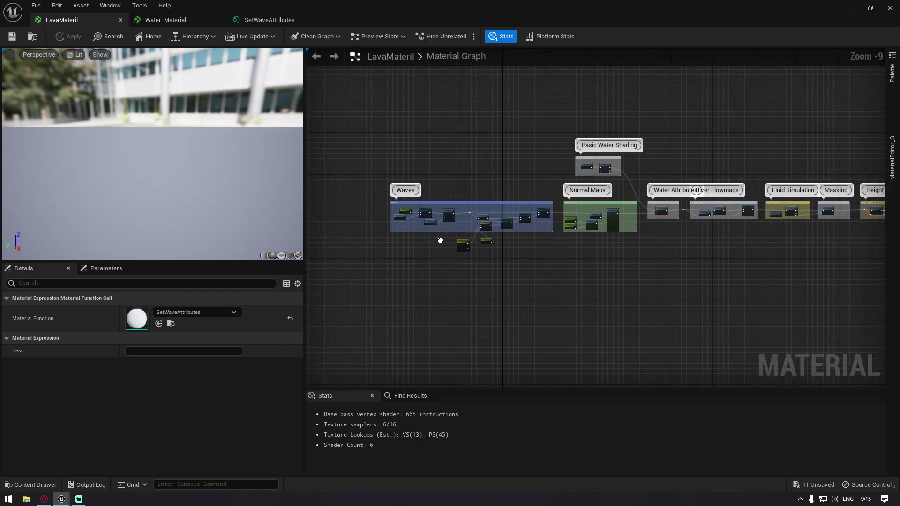
right_click_drag(434, 245, 376, 255)
right_click_drag(461, 261, 446, 246)
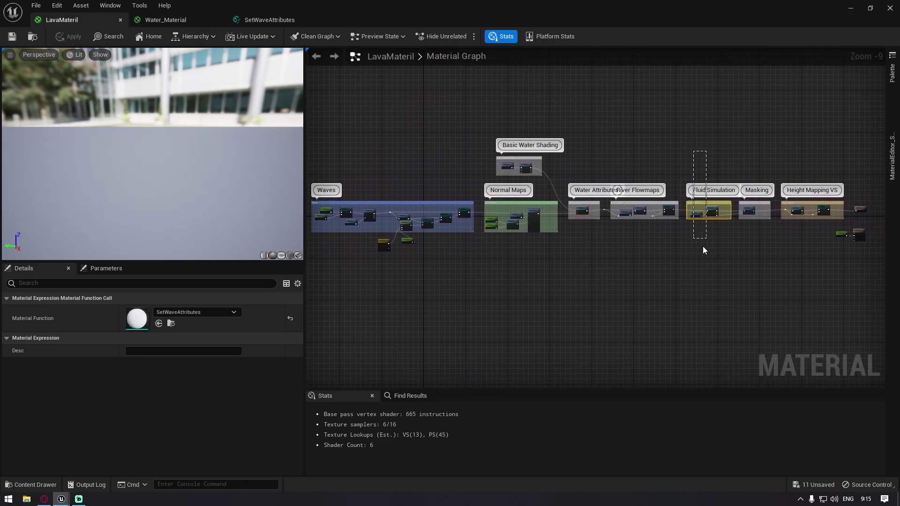
scroll(516, 168, "up", 9)
left_click(476, 204)
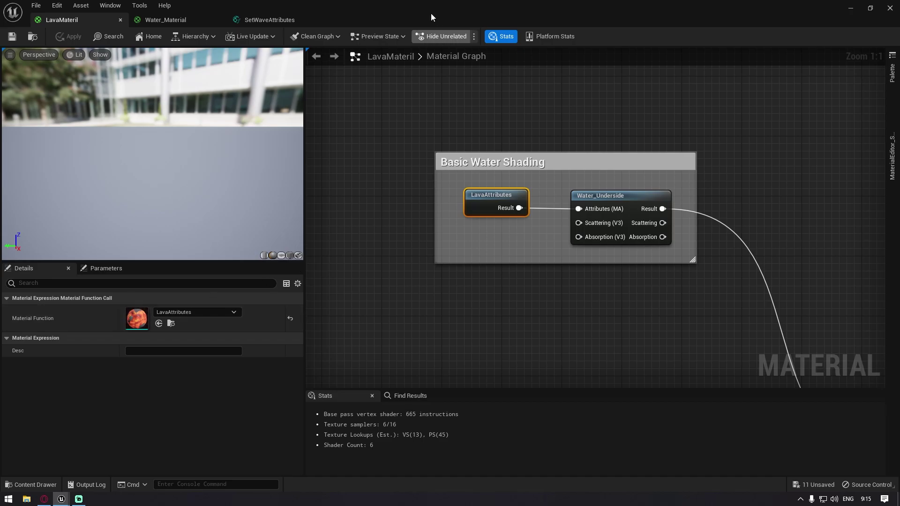
Step: Float the material editor window beside the level editor and locate the LavaAttributes function among the project assets
left_click_drag(431, 13, 539, 32)
left_click(307, 337)
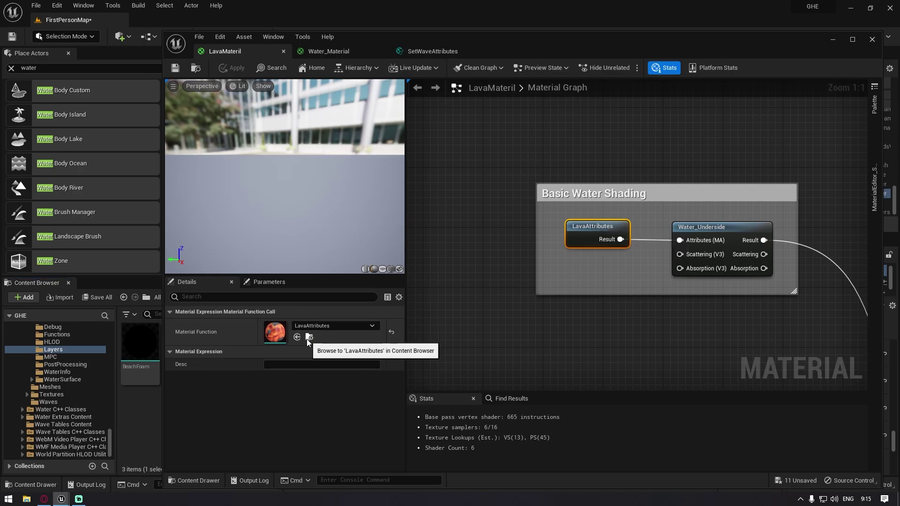
left_click_drag(366, 41, 552, 61)
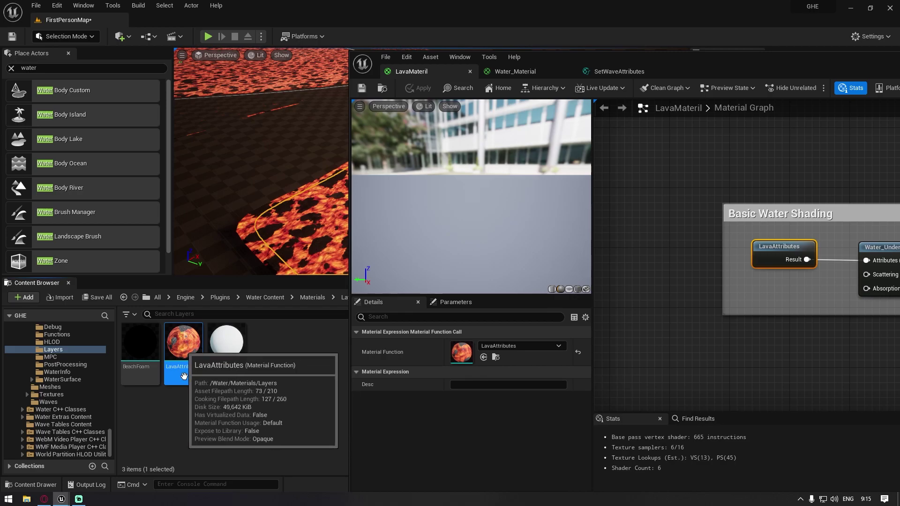
mouse_move(180, 339)
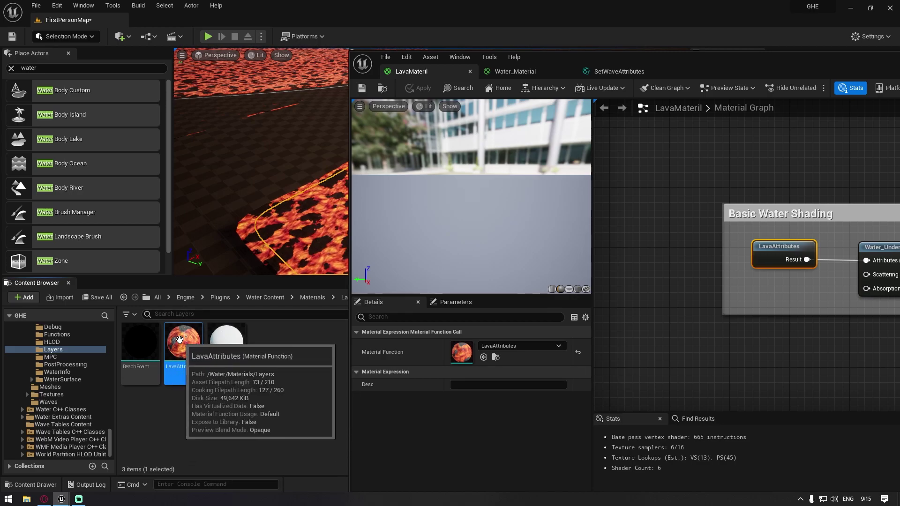
Step: Add a second LavaAttributes node below the Basic Water Shading group, delete that duplicate, and select the original node
left_click_drag(178, 339, 646, 314)
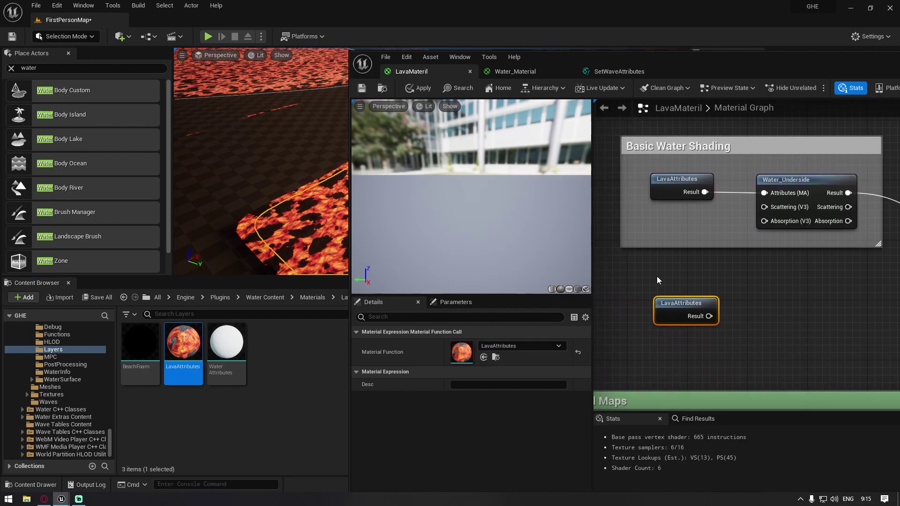
key("Delete")
left_click(681, 193)
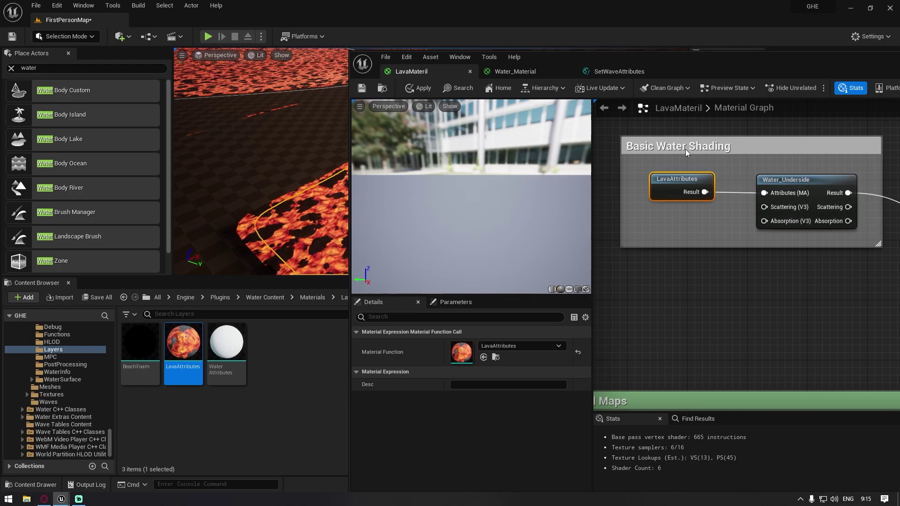
Step: Examine the rest of the LavaMateril graph beyond Basic Water Shading and return to the LavaAttributes node
right_click_drag(703, 317, 646, 225)
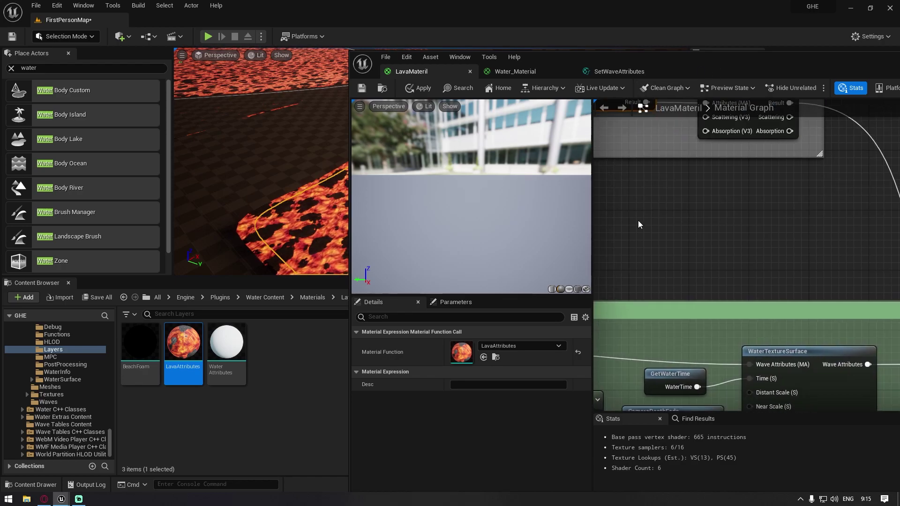
scroll(647, 227, "down", 3)
mouse_move(708, 267)
right_mouse_down()
mouse_move(668, 217)
mouse_move(595, 192)
right_mouse_up()
mouse_move(890, 234)
right_mouse_down()
mouse_move(810, 190)
mouse_move(815, 199)
mouse_move(899, 200)
mouse_move(577, 200)
mouse_move(169, 219)
right_mouse_up()
right_click_drag(623, 220, 899, 172)
right_click_drag(613, 220, 891, 187)
mouse_move(656, 197)
right_mouse_down()
mouse_move(854, 198)
mouse_move(874, 219)
mouse_move(535, 168)
mouse_move(353, 208)
mouse_move(454, 450)
mouse_move(324, 432)
right_mouse_up()
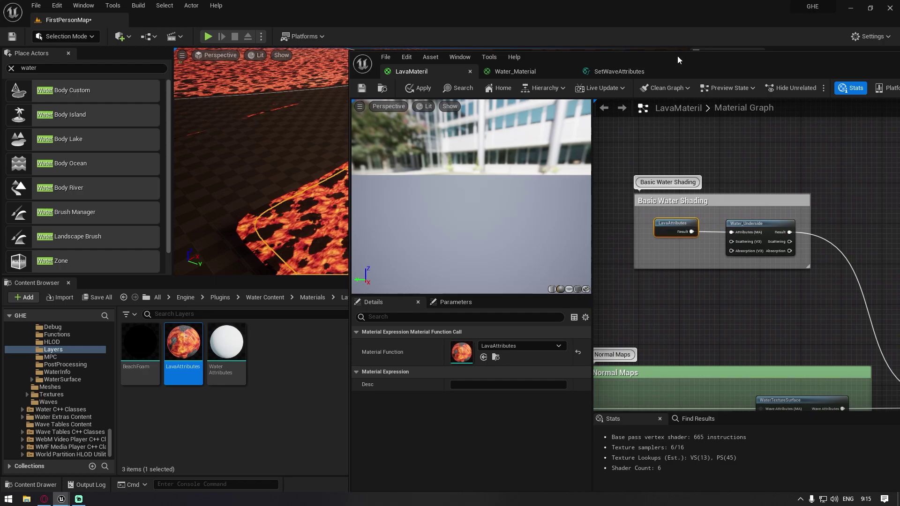
Step: Close the material editor window, applying the changes to LavaMateril and declining the remaining unapplied changes
left_click_drag(679, 56, 521, 30)
left_click(826, 29)
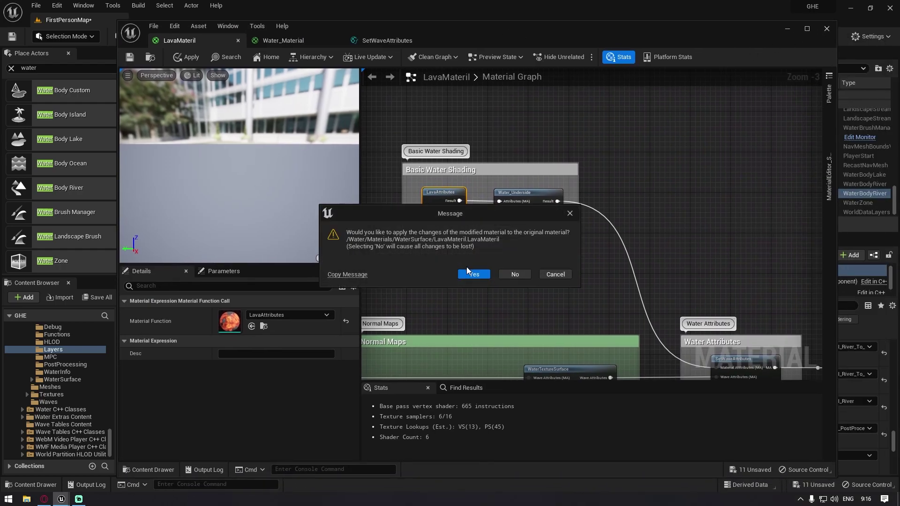
left_click(548, 275)
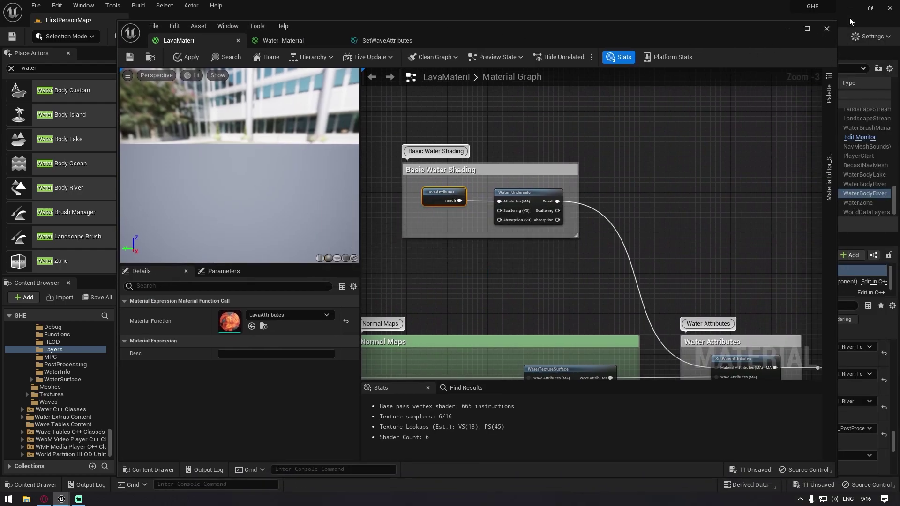
left_click(827, 31)
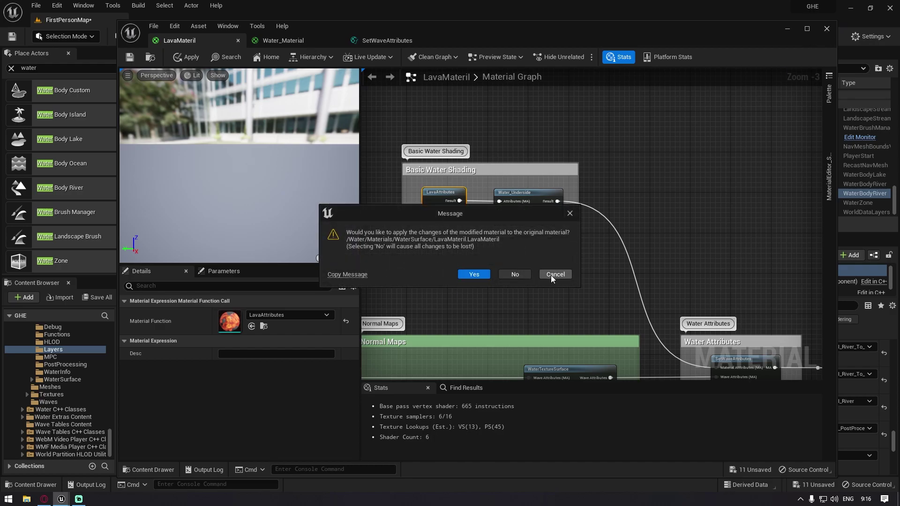
left_click(470, 280)
left_click(514, 274)
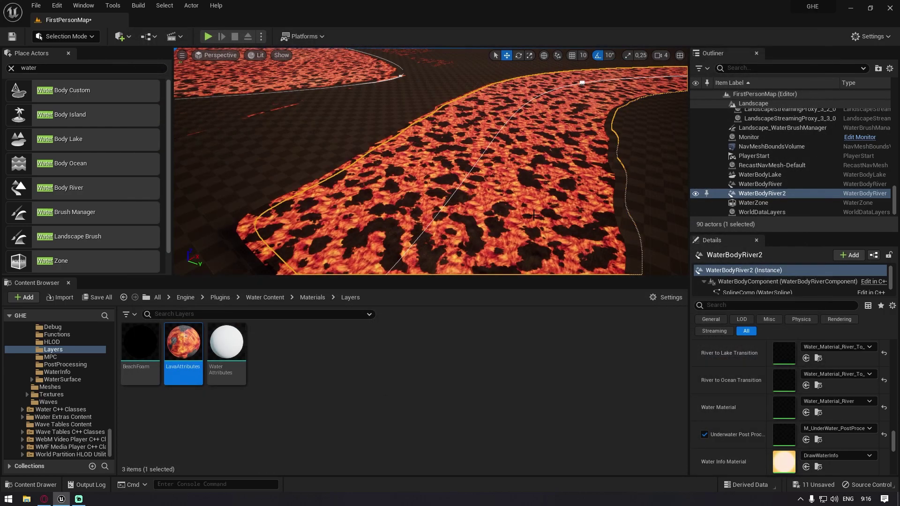
Step: Inspect the lava water bodies in the level, select WaterBodyRiver and move it down along its vertical axis
right_click_drag(430, 161, 447, 136)
left_click(534, 197)
right_click_drag(534, 197, 457, 221)
right_click_drag(299, 237, 311, 232)
left_click(547, 157)
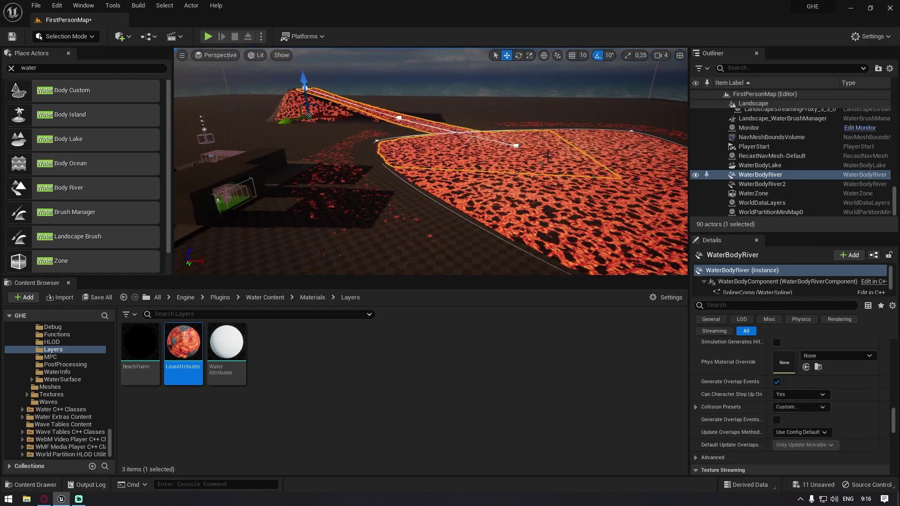
left_click_drag(303, 103, 324, 125)
Step: Select WaterBodyLake, clear the selection, and inspect where the lava rivers meet the lake
left_click(476, 192)
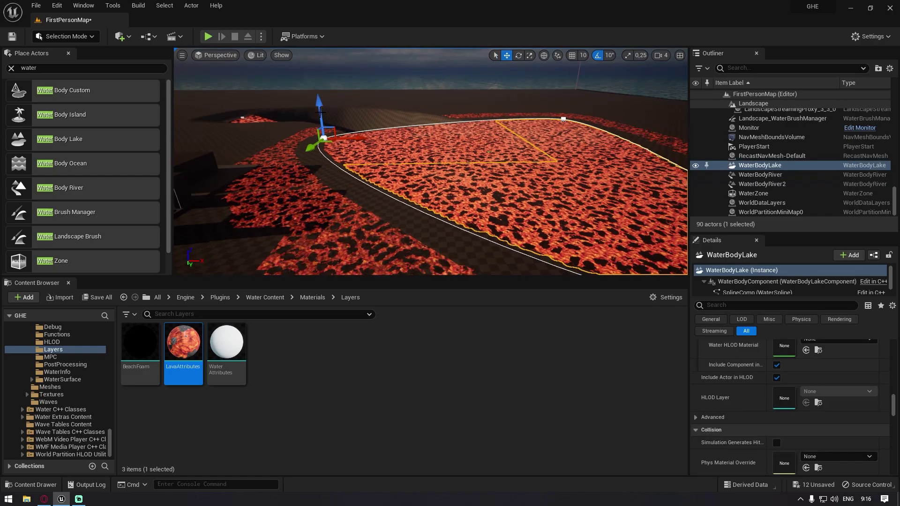
key("Escape")
right_click_drag(397, 96, 445, 112)
right_click_drag(445, 159, 394, 112)
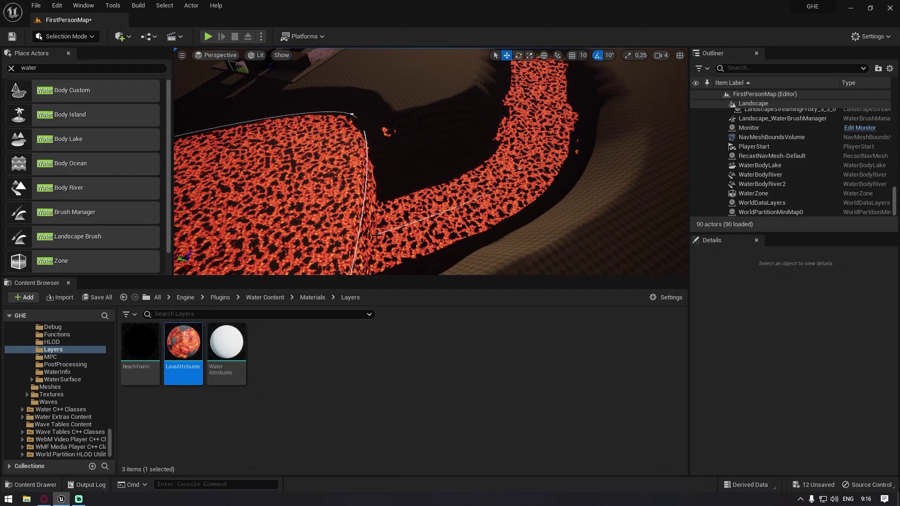
right_click_drag(398, 235, 281, 173)
right_click_drag(396, 220, 399, 218)
Step: Select WaterBodyLake and lower it along its vertical axis until the lava lies level with the surrounding terrain
left_click(501, 136)
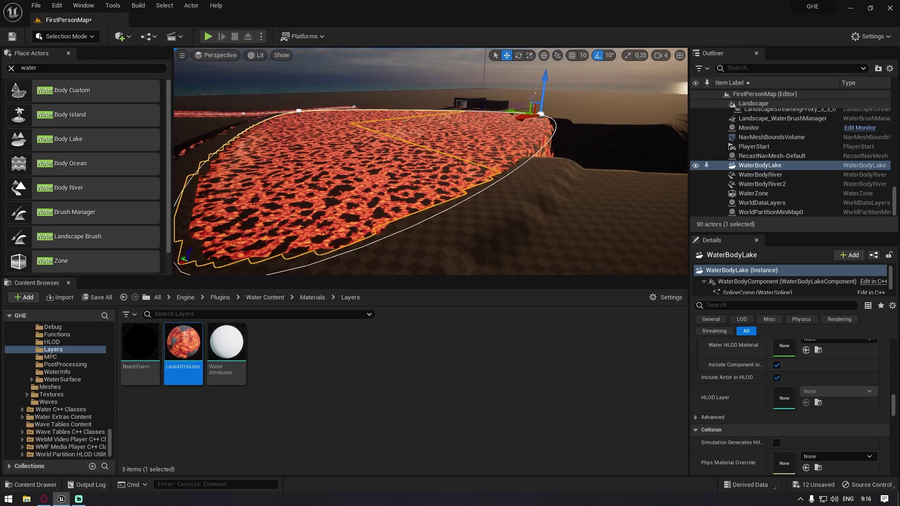
left_click(334, 178)
mouse_move(335, 178)
right_mouse_down()
mouse_move(496, 184)
mouse_move(320, 174)
mouse_move(338, 174)
right_mouse_up()
left_click(506, 139)
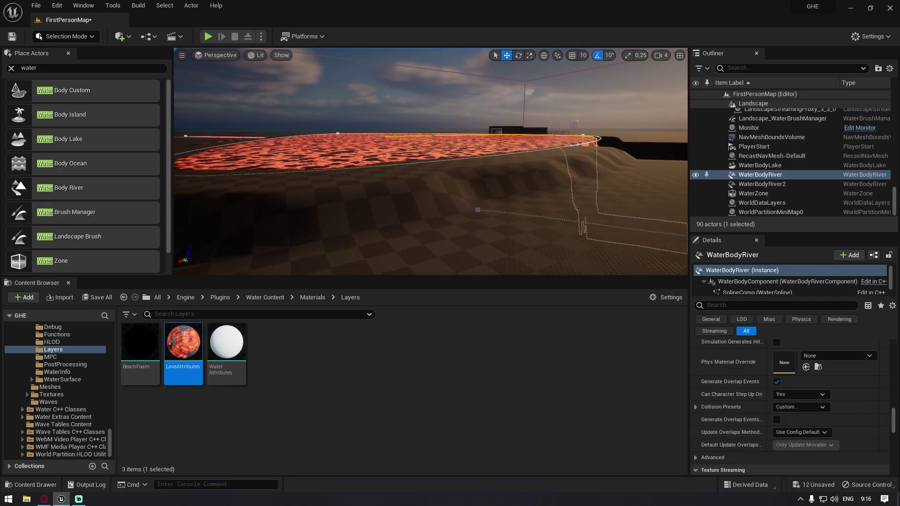
right_click_drag(506, 139, 515, 139)
left_click(515, 143)
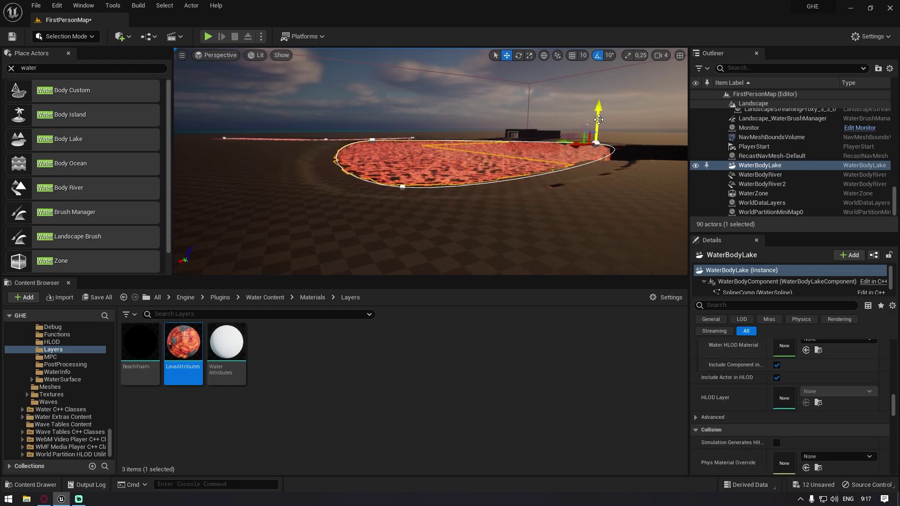
Step: Inspect the lava lake and its shoreline in the full-screen viewport, then restore the editor layout
left_click(546, 203)
right_click_drag(546, 203, 686, 154)
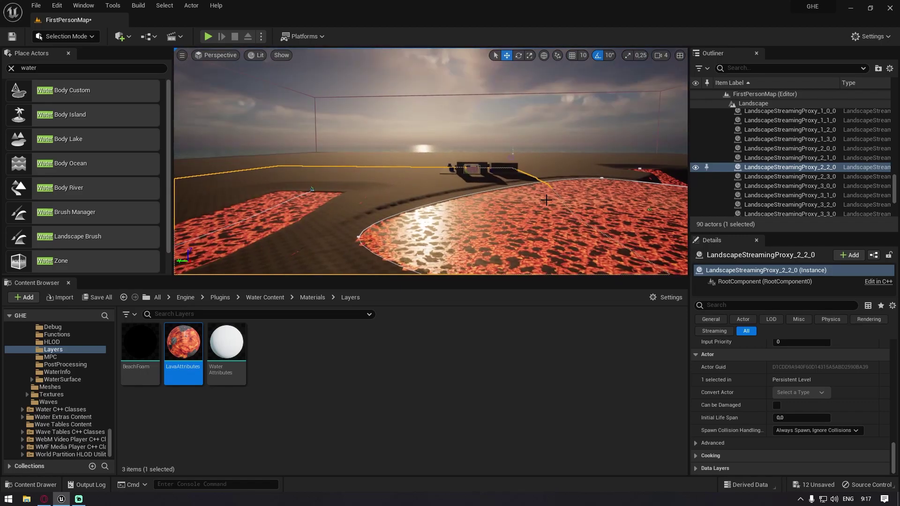
key("F11")
mouse_move(528, 203)
right_mouse_down()
mouse_move(581, 241)
mouse_move(537, 209)
right_mouse_up()
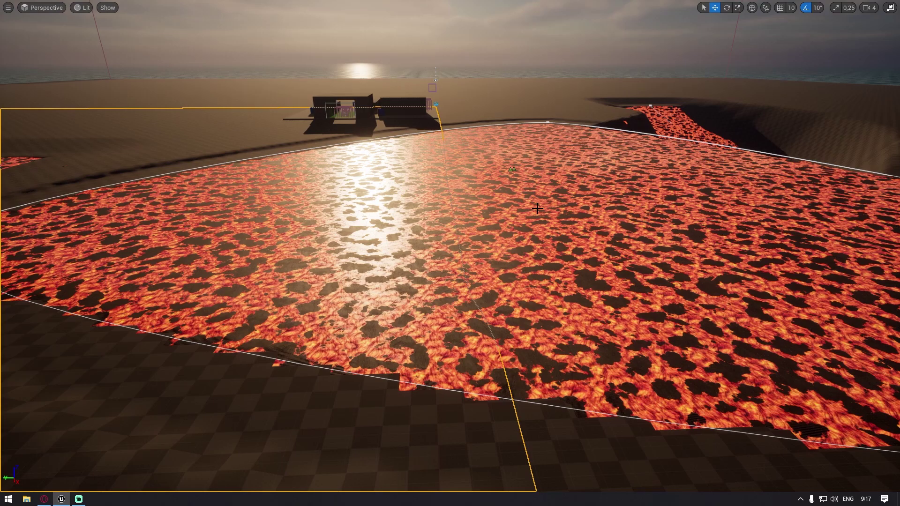
right_click_drag(537, 208, 565, 220)
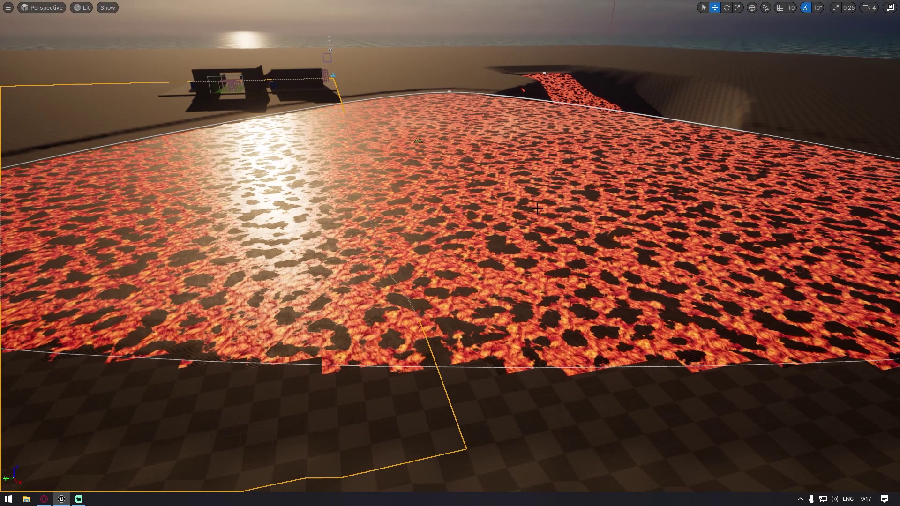
key("F11")
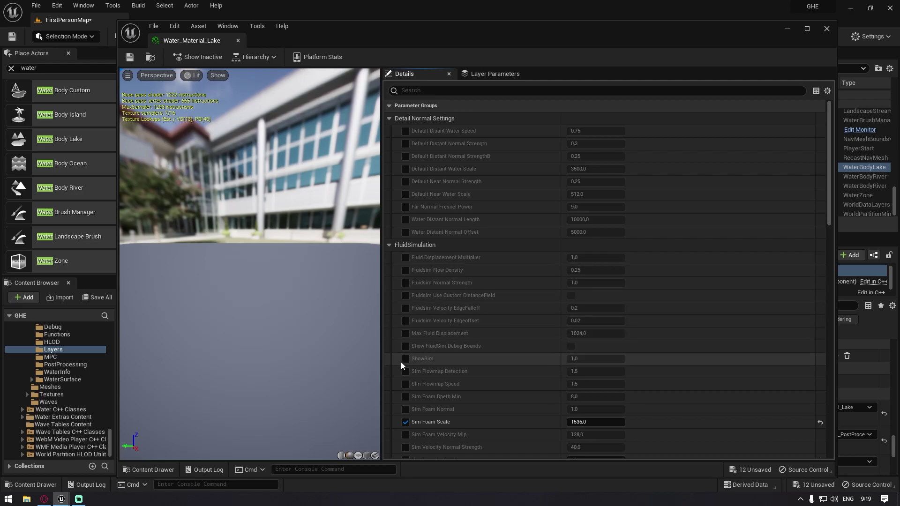
Step: Look through the Water_Material_Lake instance's parameters and compare them with the lake's lava surface up close
scroll(450, 413, "down", 2)
scroll(443, 437, "down", 10)
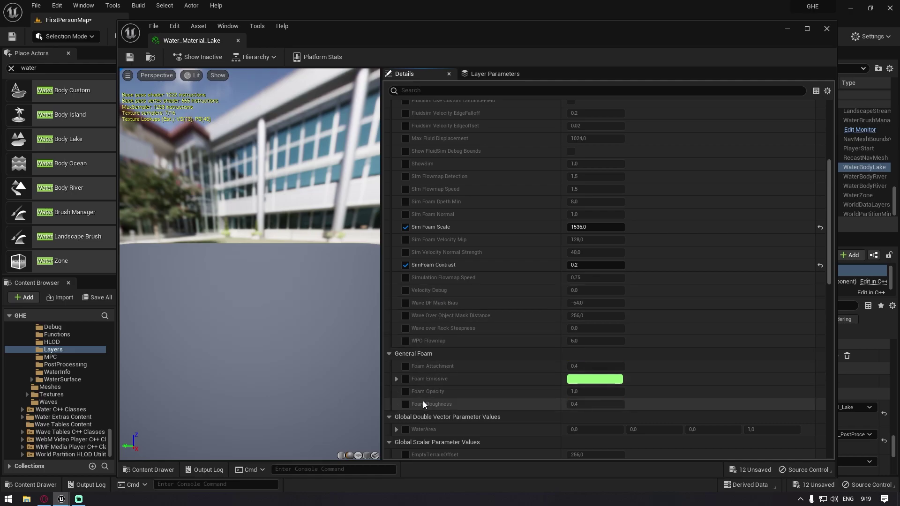
scroll(426, 386, "down", 3)
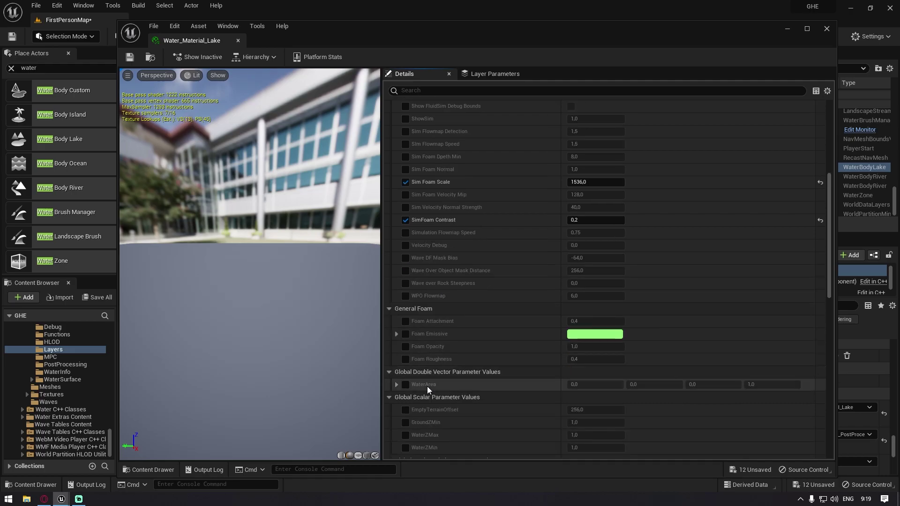
left_click(787, 29)
right_click_drag(430, 161, 436, 225)
key("w")
key("w")
mouse_move(322, 128)
right_mouse_down()
mouse_move(322, 164)
mouse_move(322, 128)
right_mouse_up()
key("s")
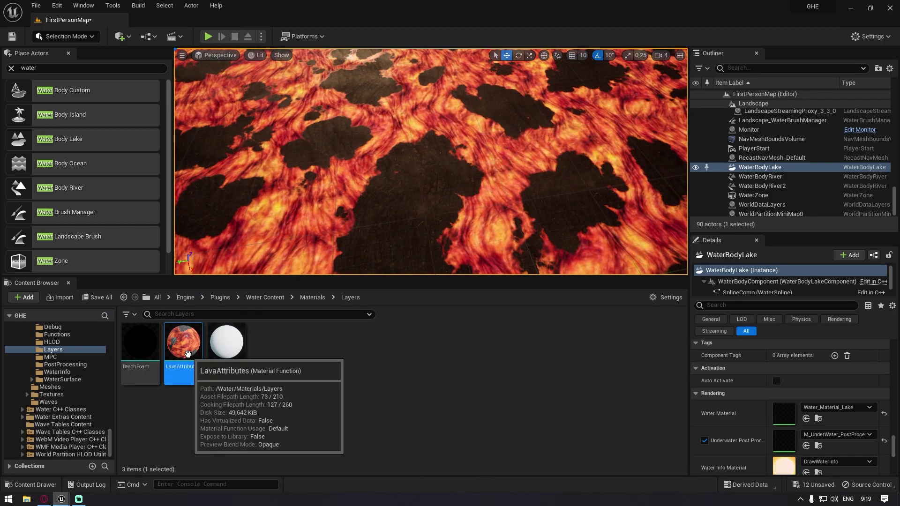
double_click(785, 419)
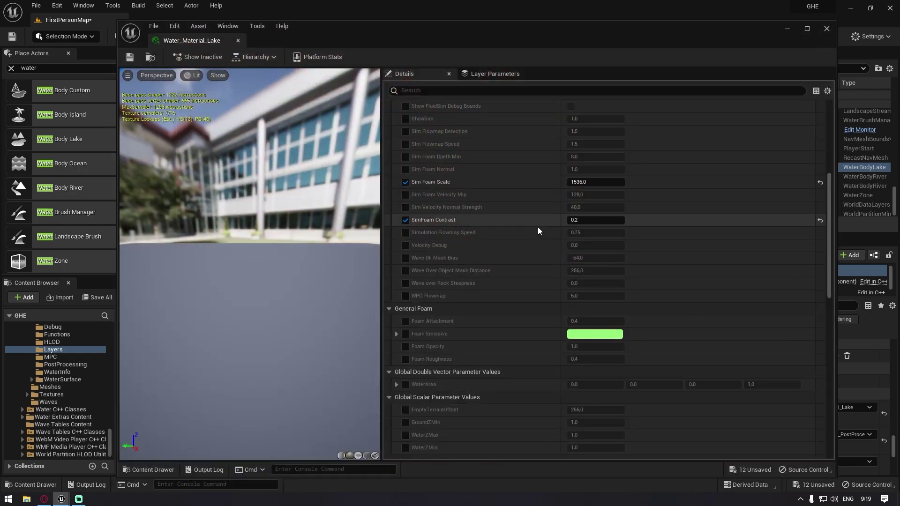
scroll(535, 228, "down", 1)
scroll(588, 239, "down", 8)
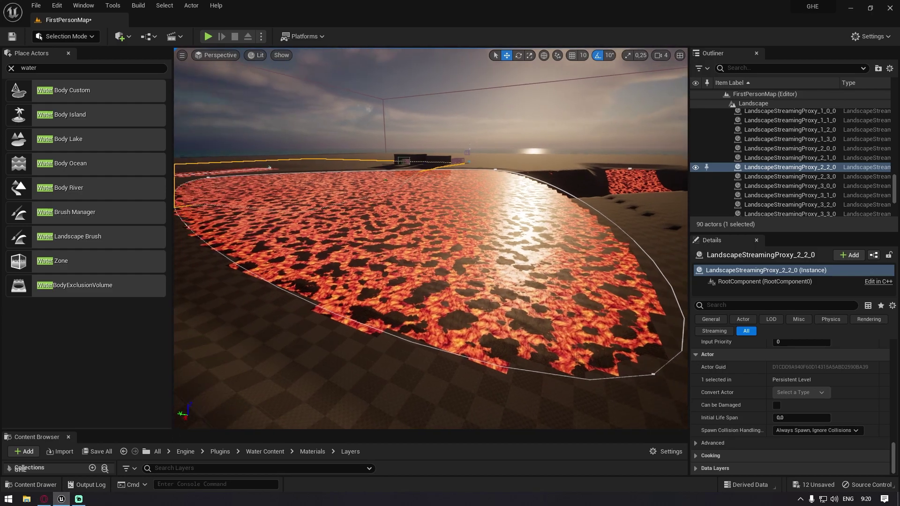
Step: Select WaterBodyLake and look through its water heightmap, rendering and HLOD settings
left_click(493, 281)
scroll(776, 395, "down", 15)
scroll(767, 389, "up", 15)
left_click(754, 170)
scroll(735, 403, "down", 10)
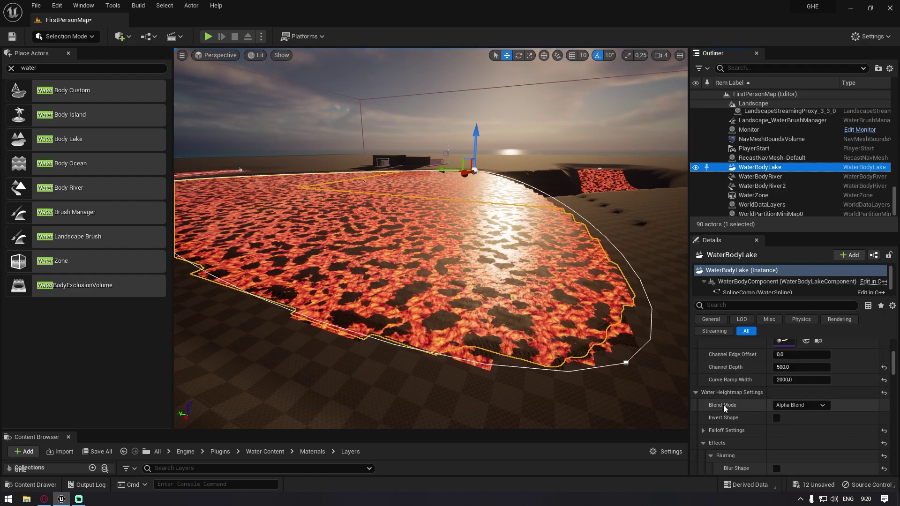
scroll(734, 391, "down", 15)
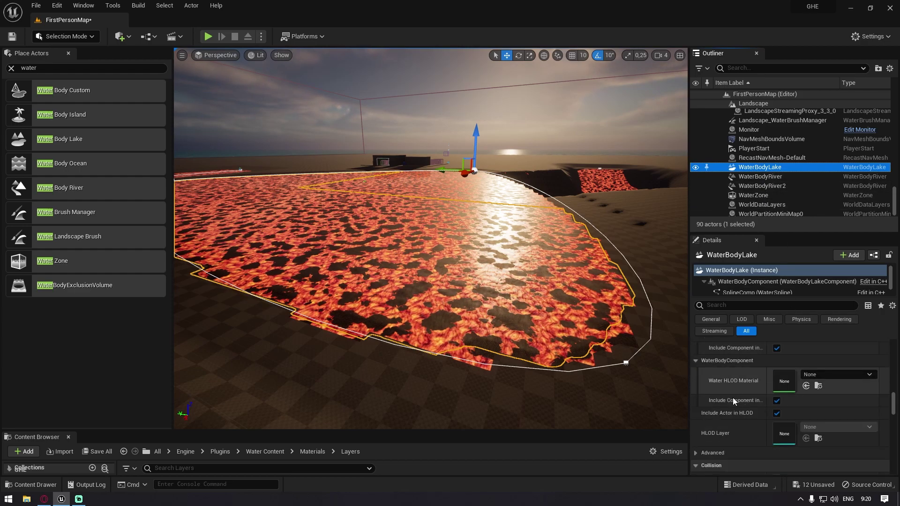
Step: Open the LavaAttributes material function and add a Specular attribute to its SetMaterialAttributes node
left_click_drag(398, 429, 398, 296)
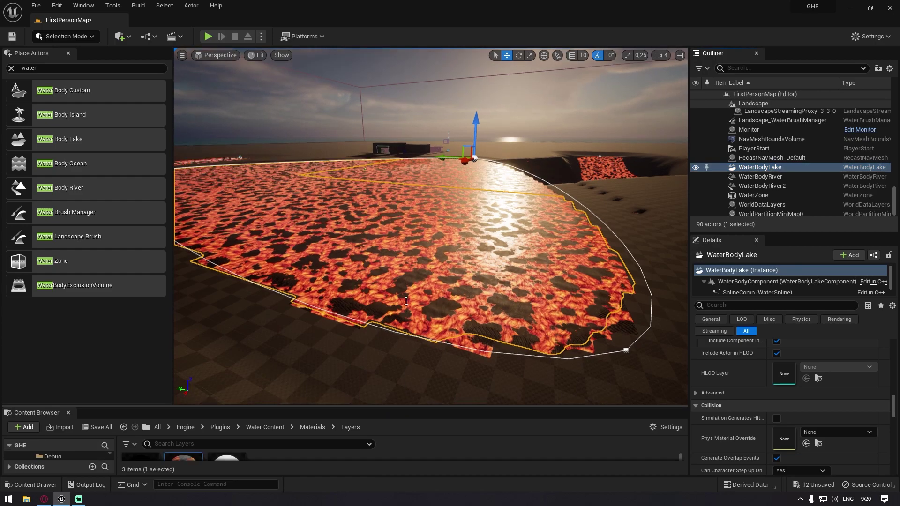
double_click(183, 363)
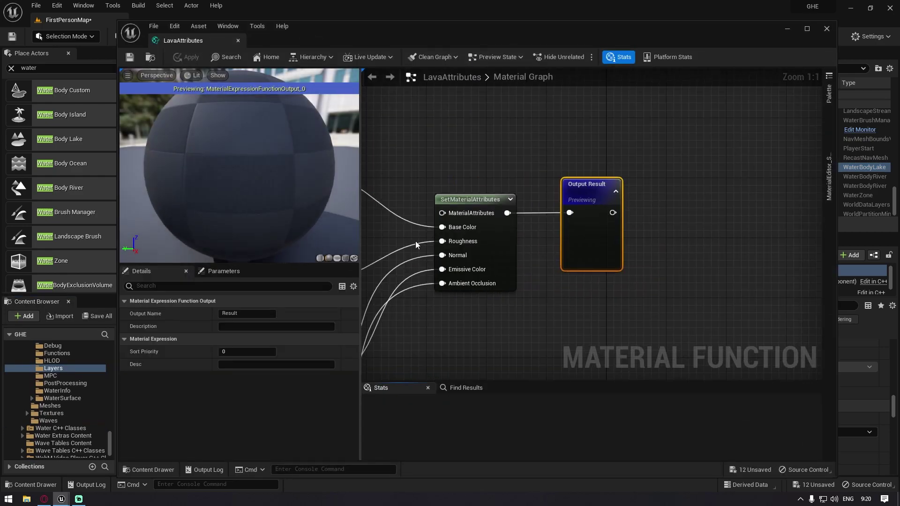
right_click_drag(697, 211, 590, 213)
left_click(685, 165)
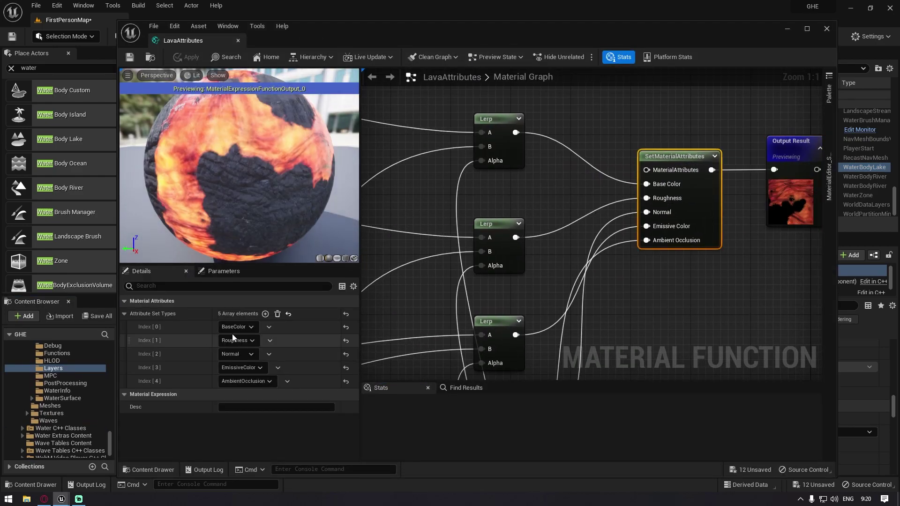
left_click(265, 314)
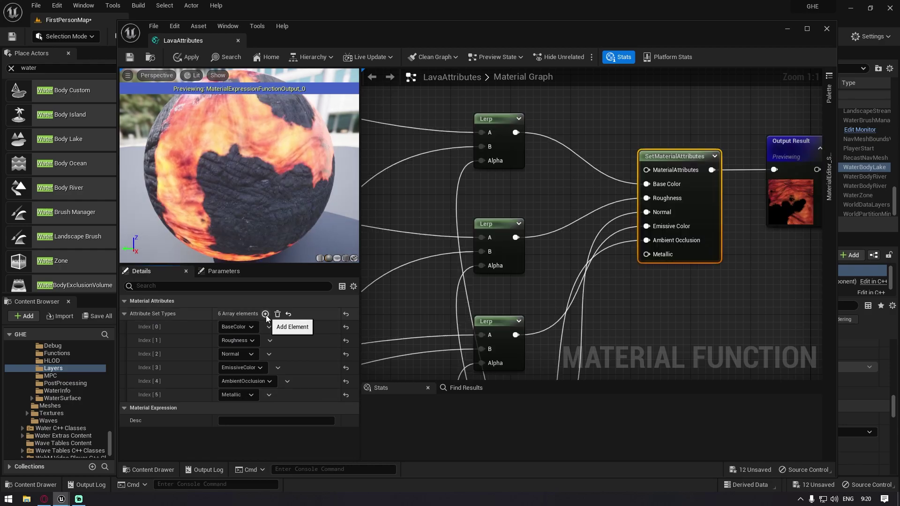
left_click(229, 394)
type("Specular")
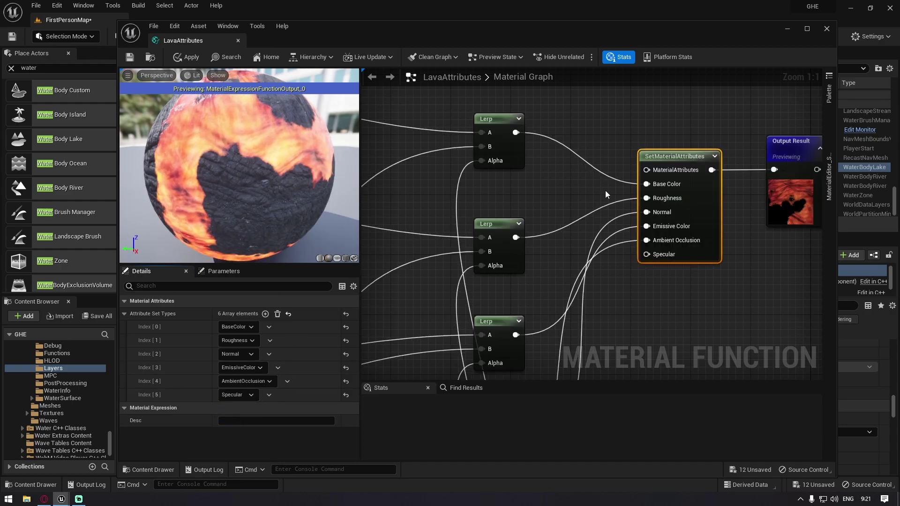
Step: Add a constant of 0 and connect it to the Specular input of SetMaterialAttributes
right_click_drag(643, 303, 595, 252)
key("1")
left_click(589, 258)
left_click_drag(634, 266, 607, 198)
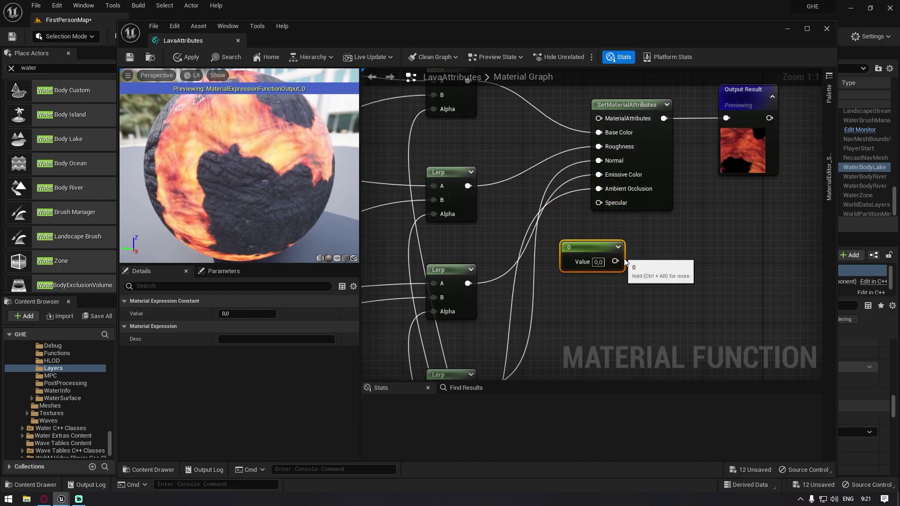
left_click_drag(615, 261, 599, 202)
left_click_drag(465, 31, 544, 248)
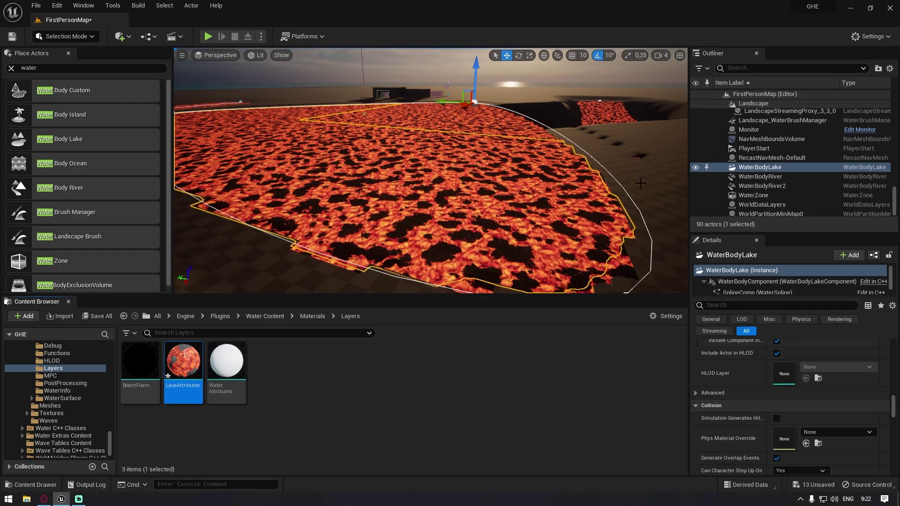
Step: Inspect the lava lake's surface and edge in the level from several angles to check the reflections
right_click_drag(386, 203, 539, 178)
left_click(386, 202)
right_click_drag(610, 234, 562, 272)
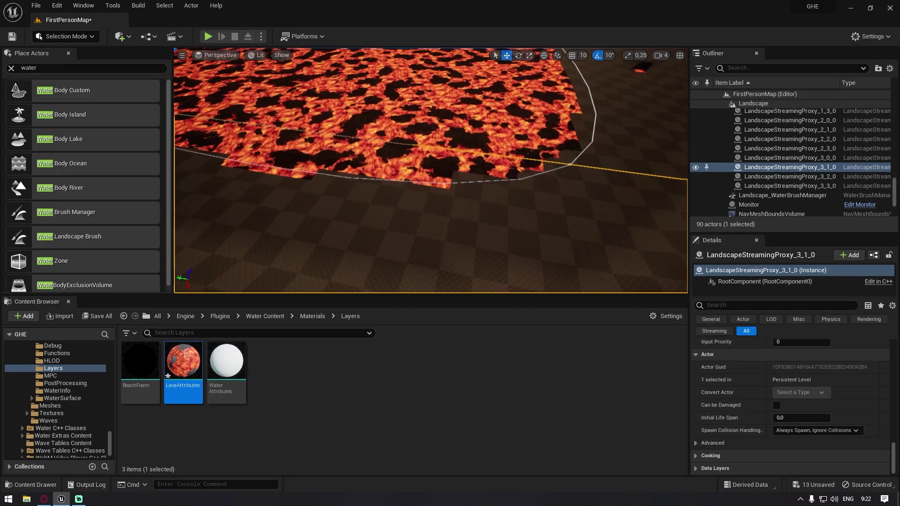
key("w")
right_click_drag(624, 143, 590, 158)
key("s")
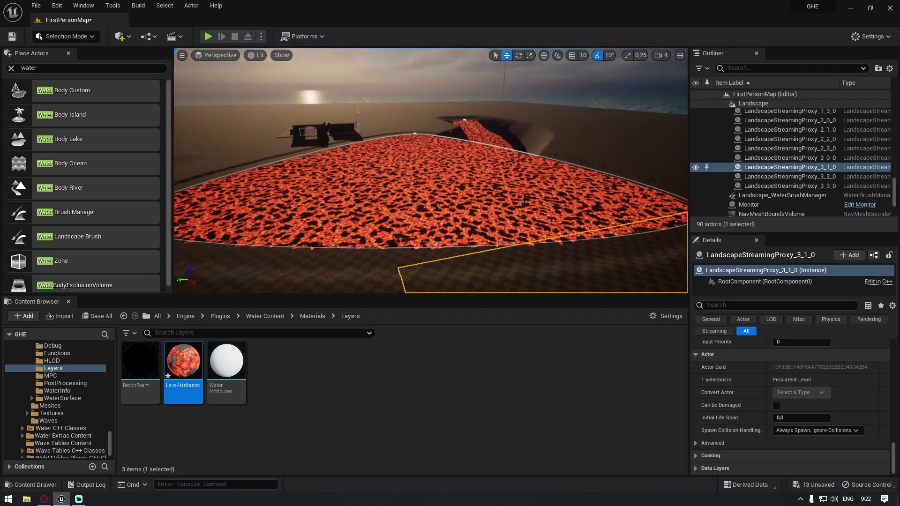
Step: View the lava lake and both rivers in the full-screen viewport, from close up and from above
key("F11")
key("w")
right_click_drag(524, 199, 271, 268)
key("w")
scroll(416, 338, "up", 3)
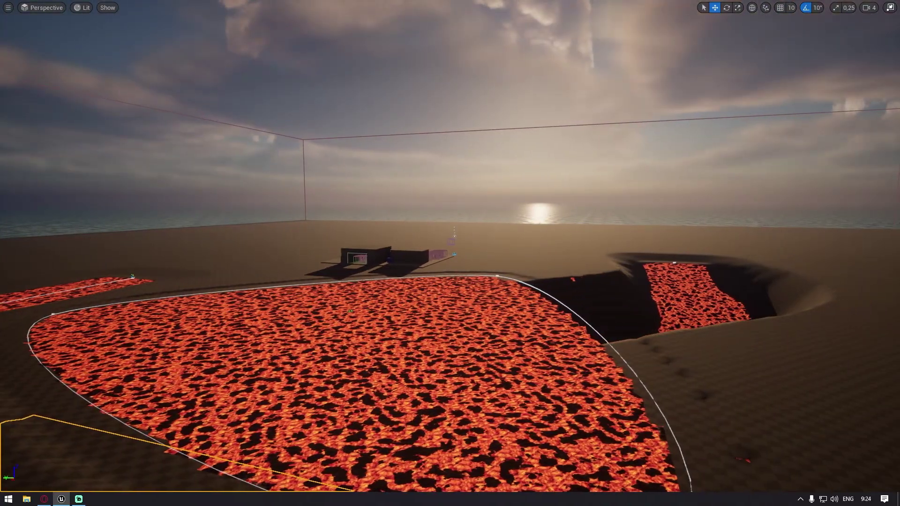
right_click_drag(450, 253, 520, 356)
right_click_drag(450, 253, 731, 398)
mouse_move(398, 235)
right_mouse_down()
mouse_move(401, 286)
mouse_move(401, 155)
mouse_move(515, 267)
mouse_move(473, 235)
mouse_move(366, 182)
mouse_move(373, 171)
mouse_move(234, 189)
mouse_move(400, 246)
right_mouse_up()
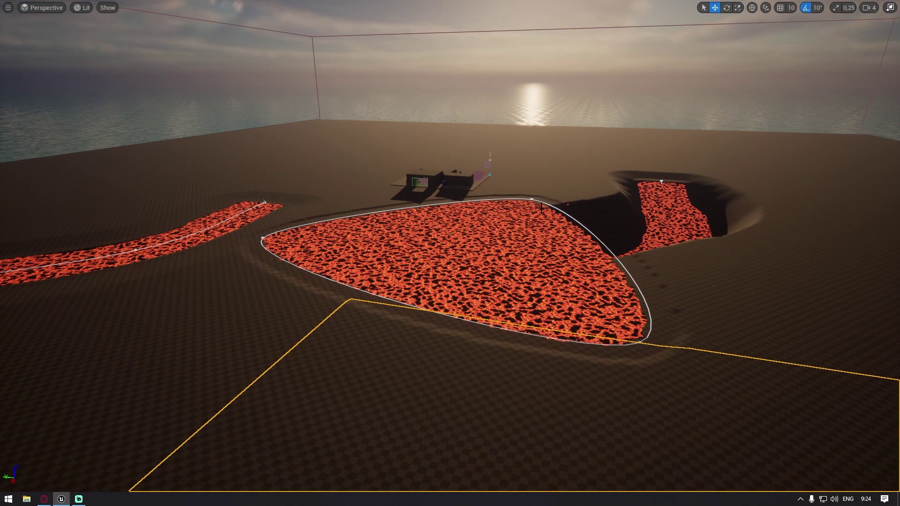
key("a")
key("s")
key("d")
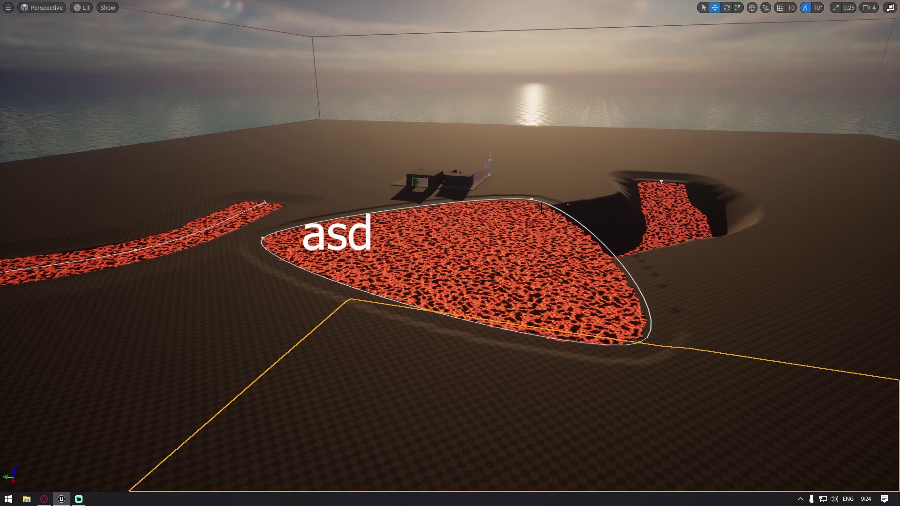